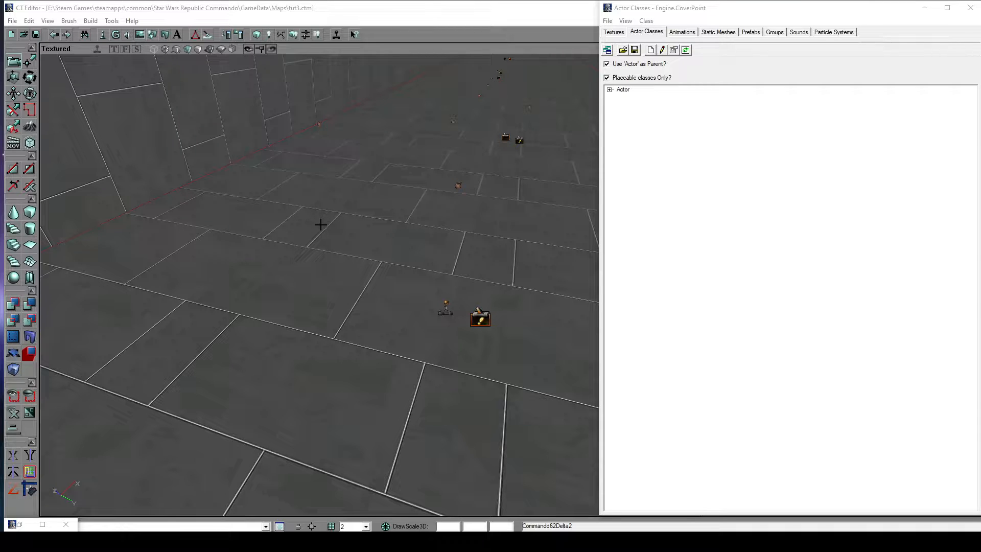
Add a Commando62Delta actor from the Republic CloneCommando pawn classes to the open floor near the existing trigger icons
left_click_drag(418, 200, 332, 184)
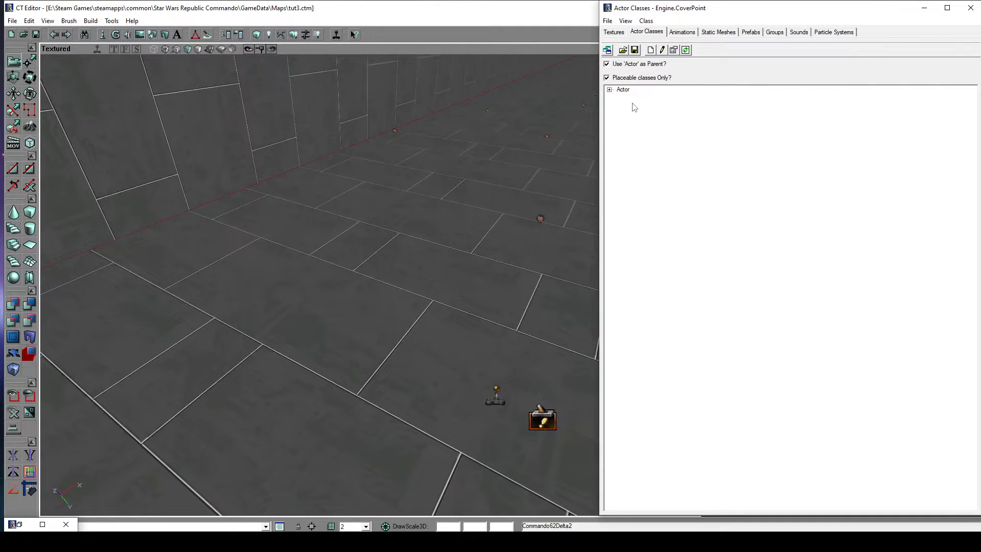
left_click(610, 89)
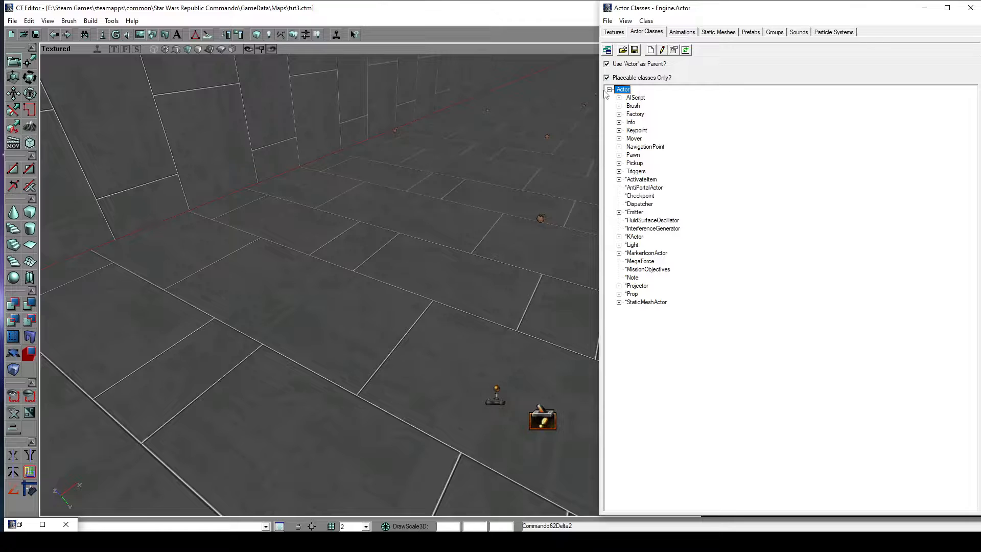
left_click(620, 155)
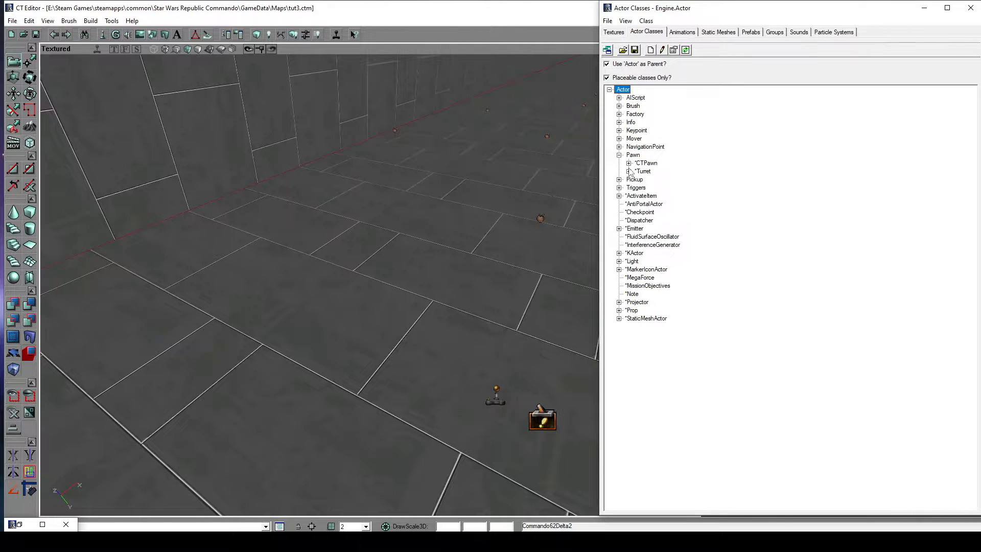
left_click(629, 163)
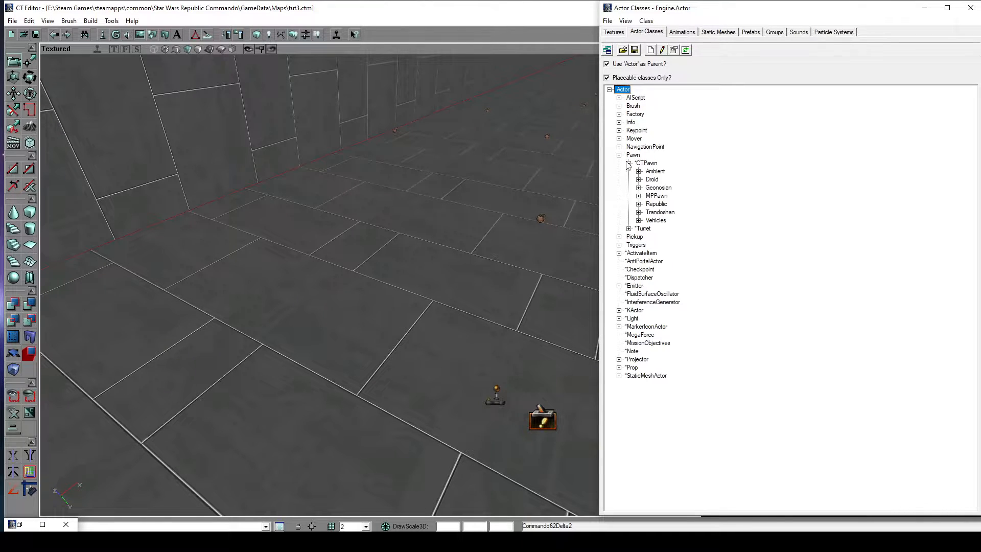
left_click(638, 204)
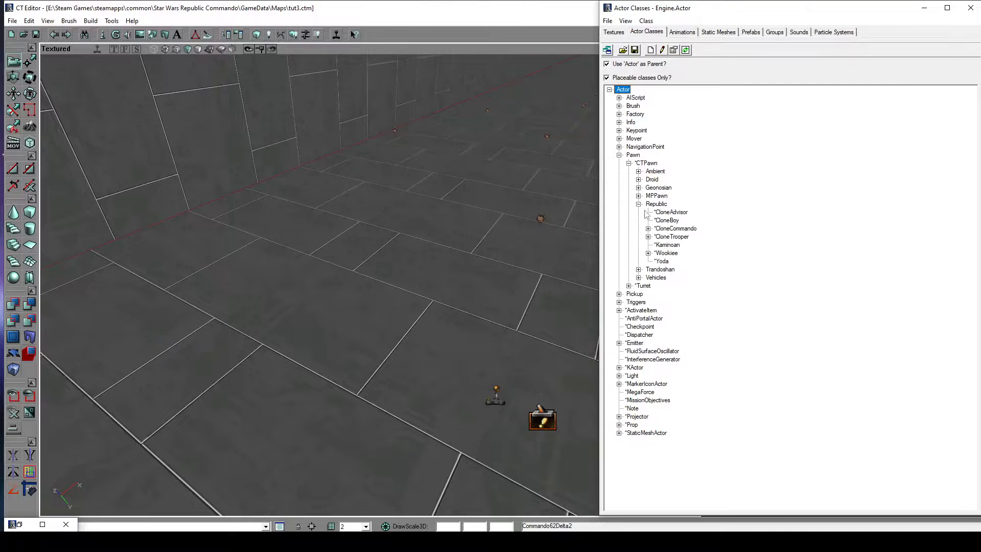
left_click(648, 229)
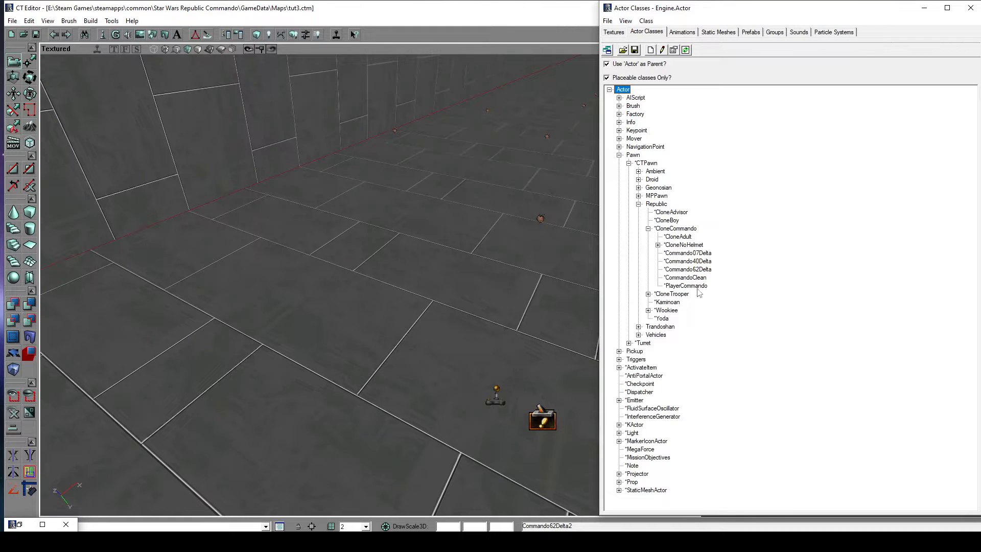
left_click(699, 269)
left_click_drag(482, 409, 252, 300)
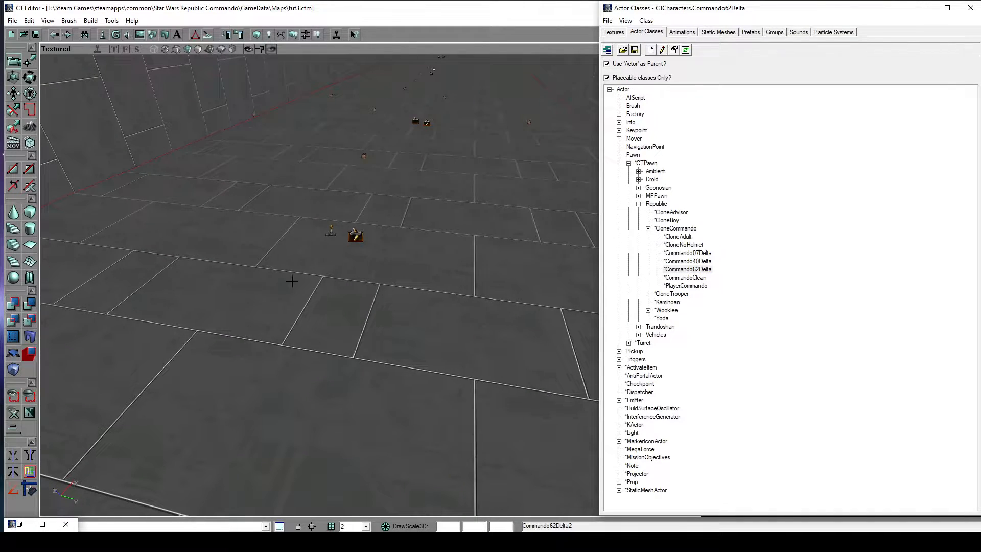
right_click(267, 264)
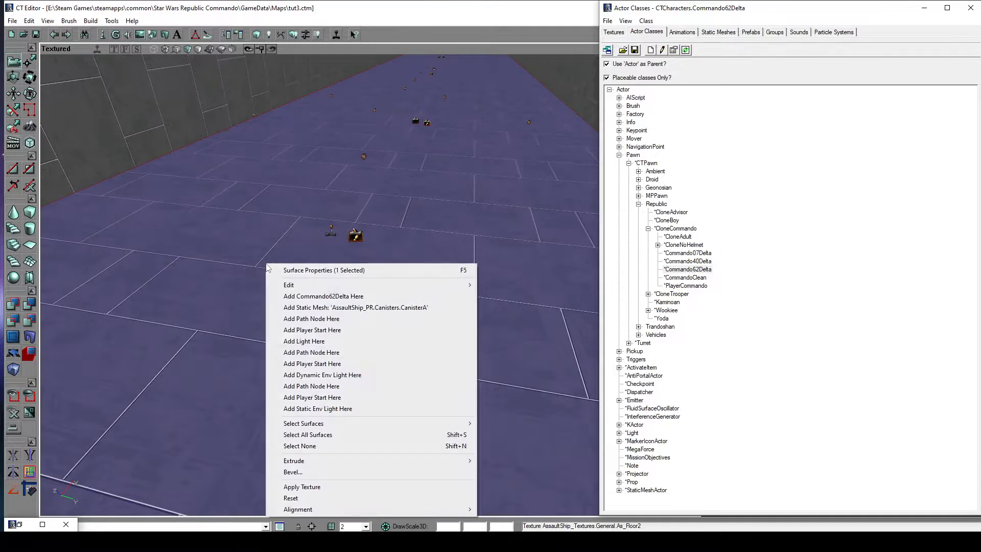
left_click(385, 298)
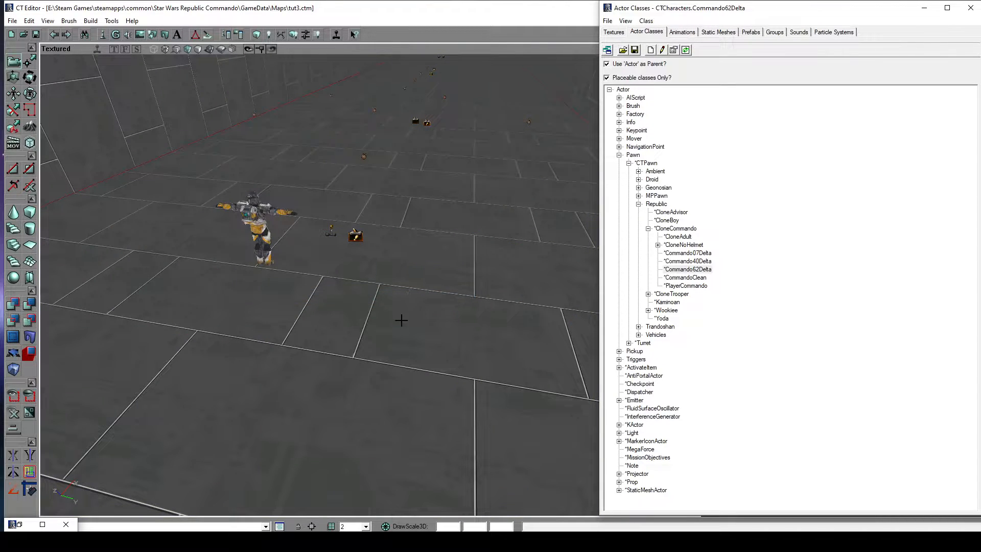
Add the CanisterA static mesh from the Canisters group of AssaultShip_PR to the floor a short distance from the commando
left_click_drag(402, 320, 354, 297)
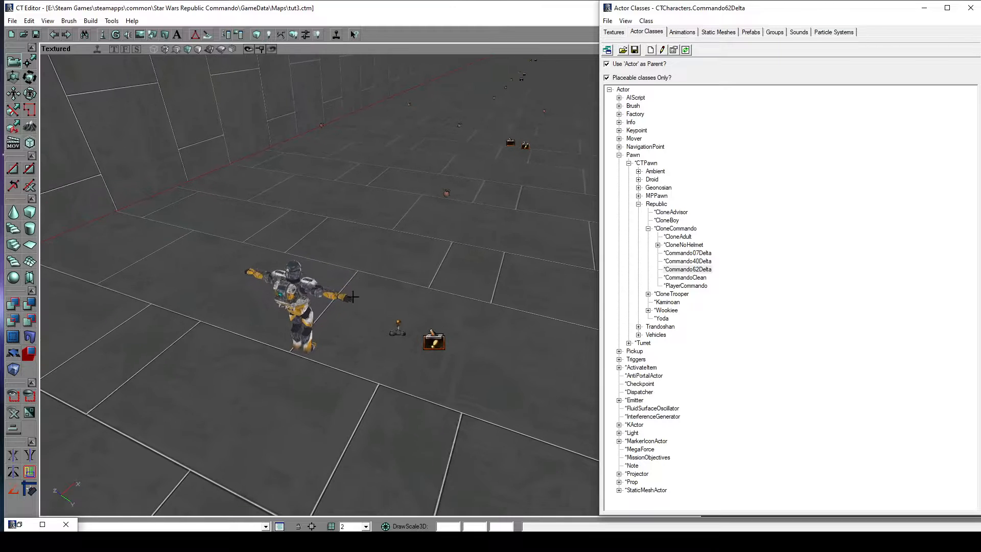
left_click_drag(317, 335, 350, 367)
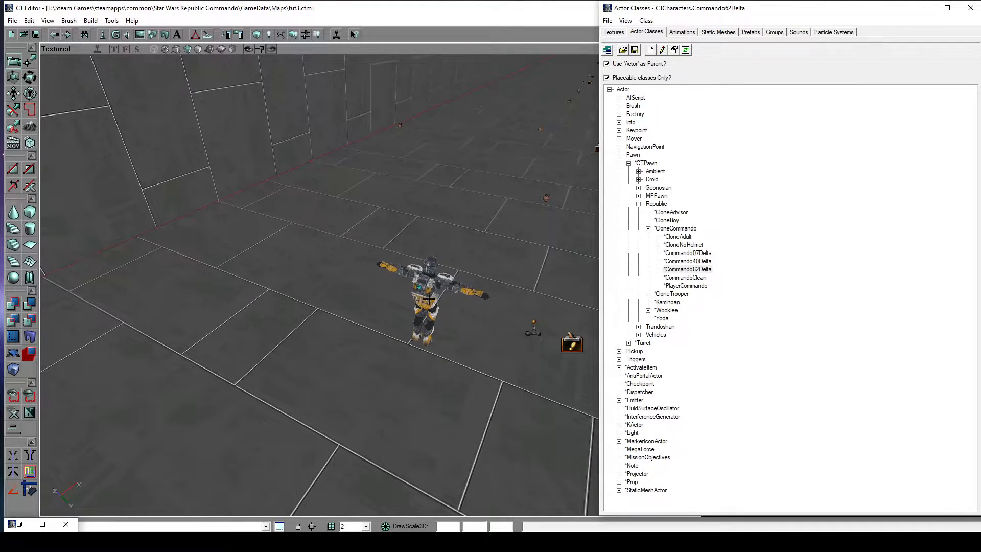
mouse_move(431, 298)
left_mouse_down()
mouse_move(417, 299)
mouse_move(431, 298)
left_mouse_up()
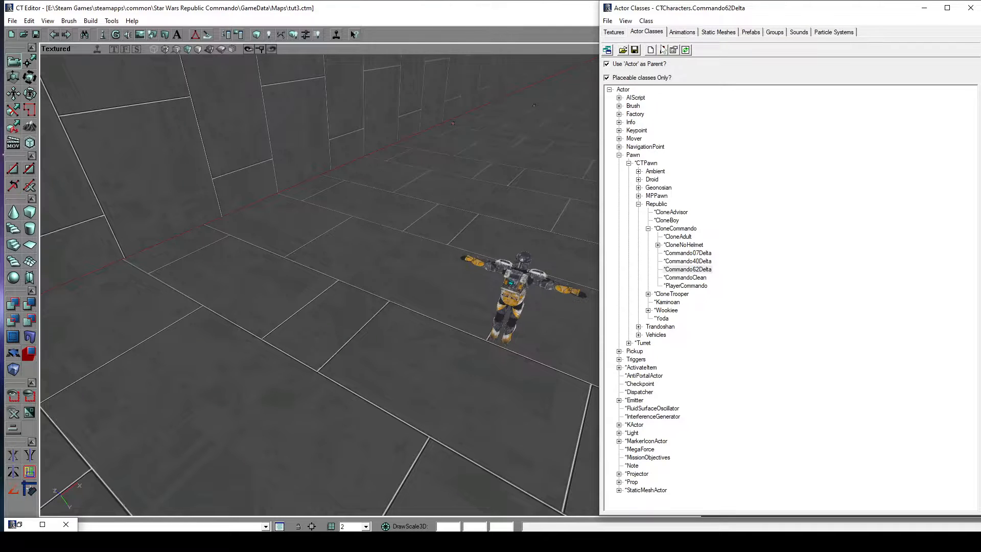
mouse_move(290, 245)
left_mouse_down()
mouse_move(278, 236)
mouse_move(290, 245)
left_mouse_up()
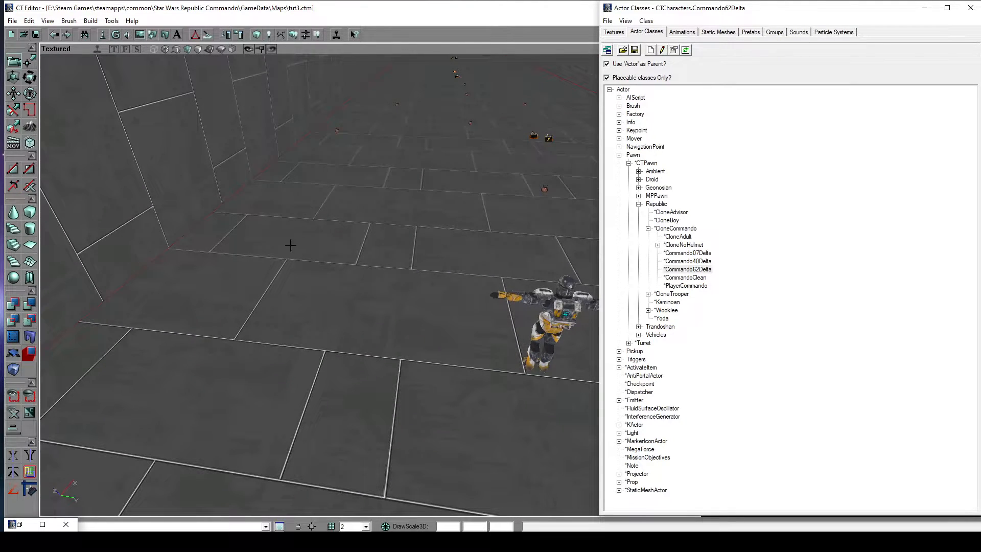
left_click(725, 34)
left_click(637, 95)
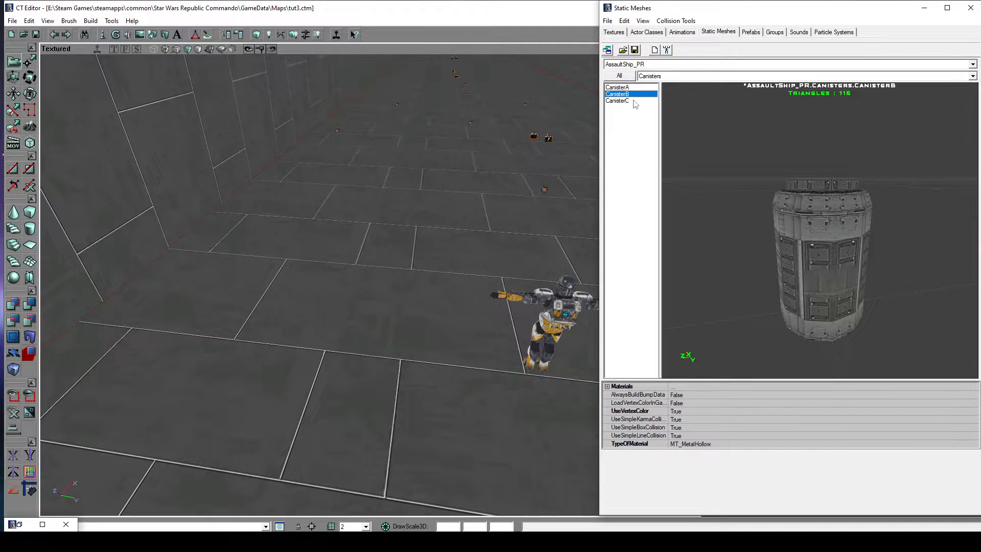
left_click(621, 101)
left_click(637, 87)
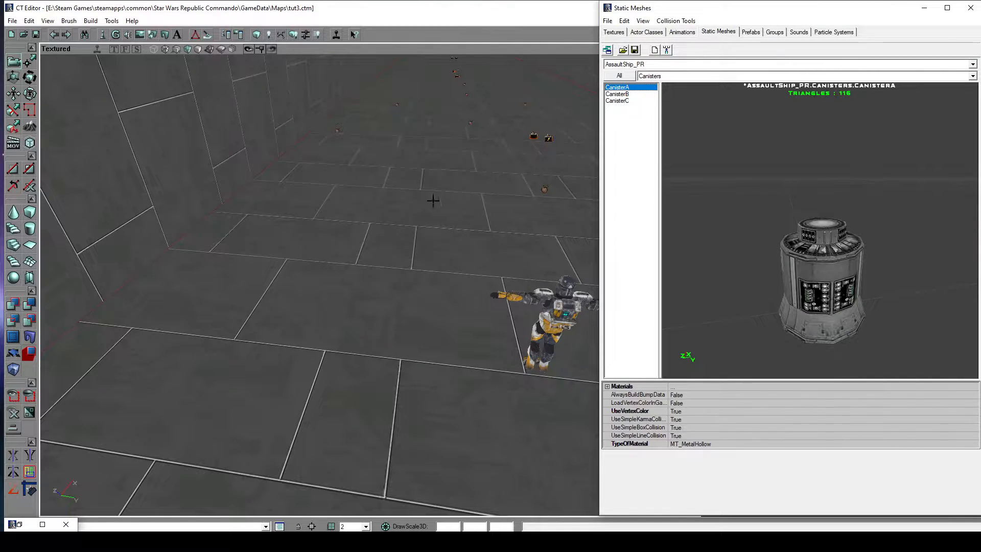
left_click_drag(342, 248, 378, 254)
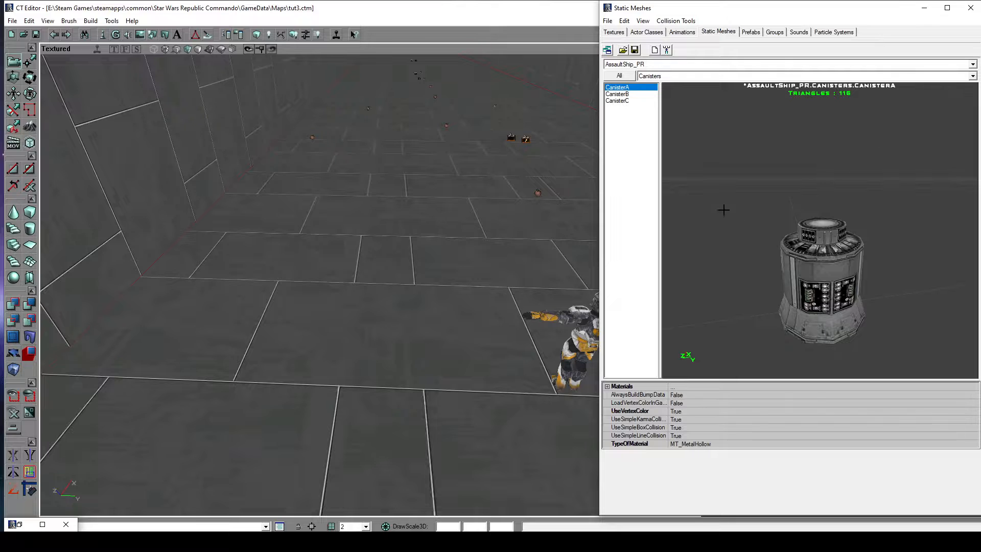
left_click_drag(392, 342, 300, 374)
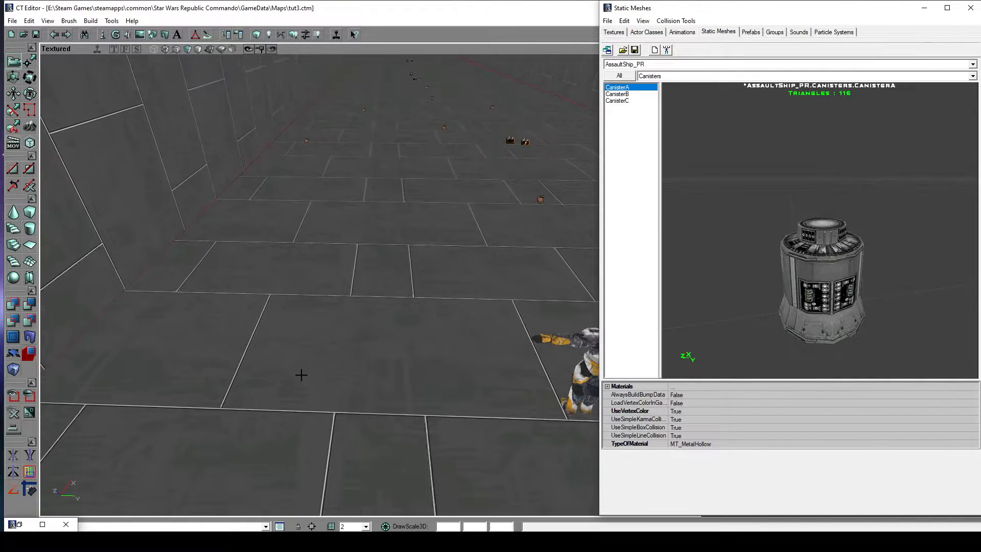
left_click(308, 329)
right_click(304, 327)
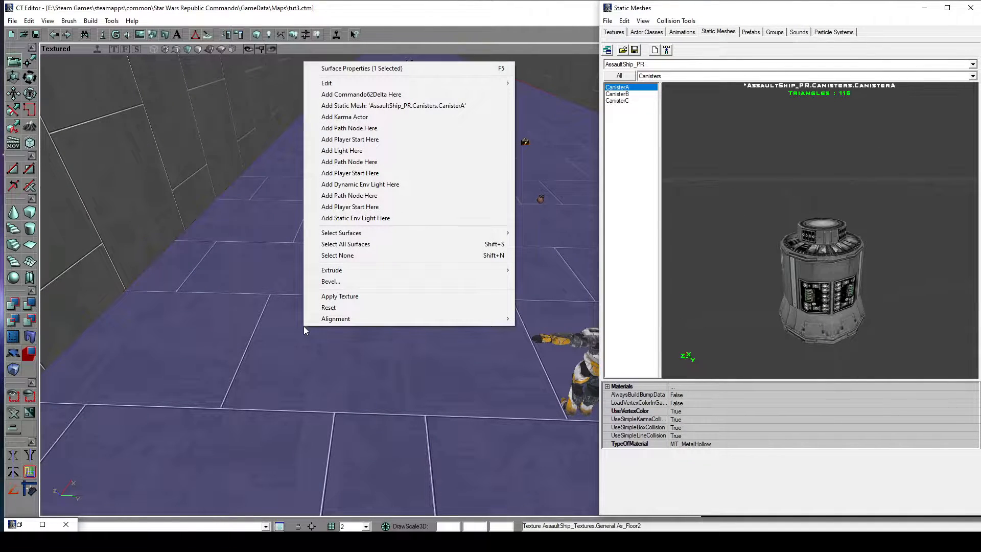
left_click(403, 105)
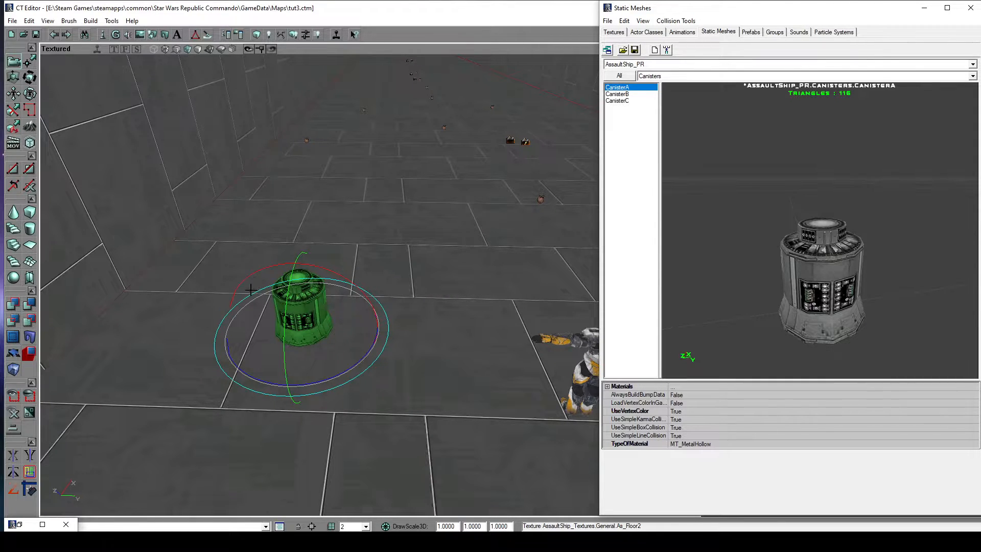
Choose the MarkerSnipe actor class from the MarkerWeapon markers in the CTMarker branch of MarkerIconActor
left_click_drag(434, 300, 462, 290)
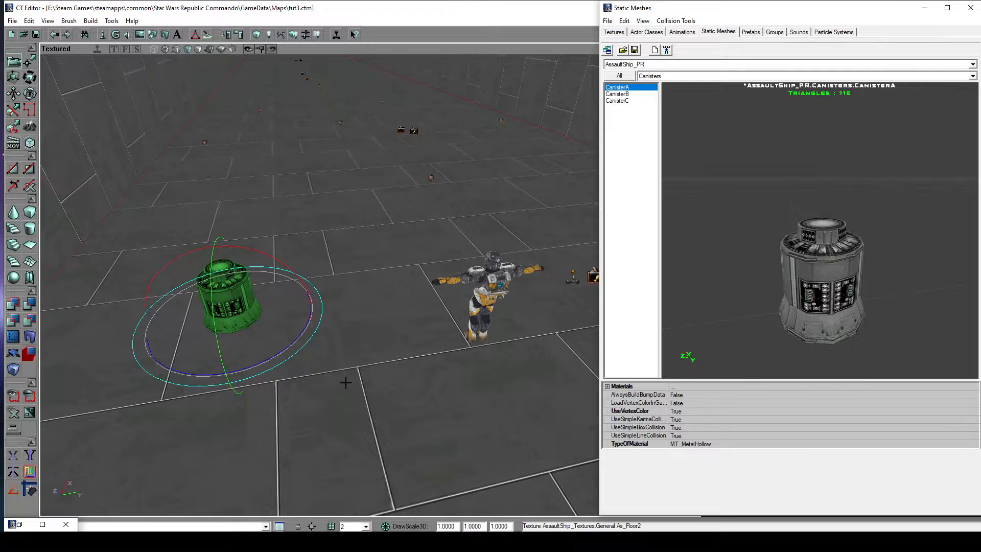
left_click_drag(318, 229, 278, 241)
left_click_drag(370, 223, 371, 222)
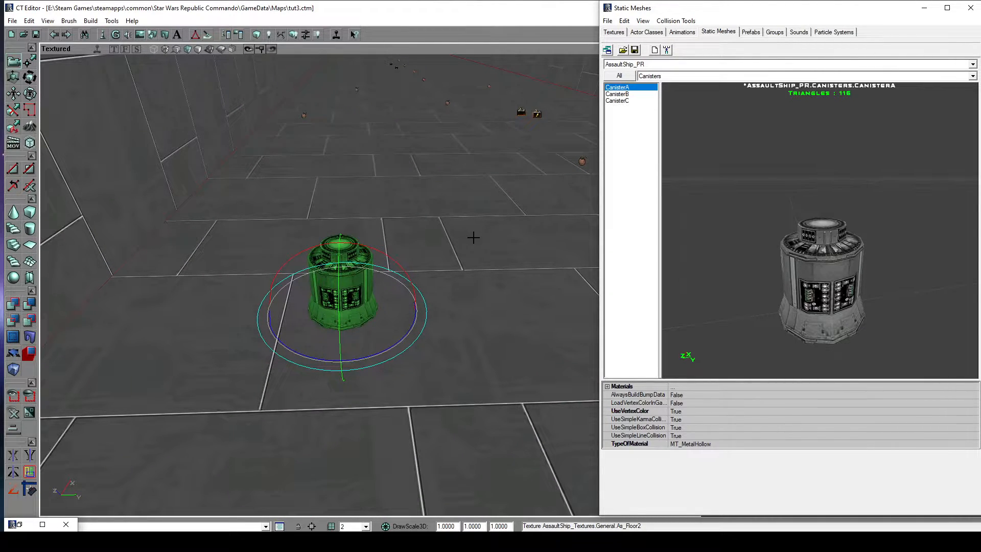
left_click_drag(481, 218, 431, 298)
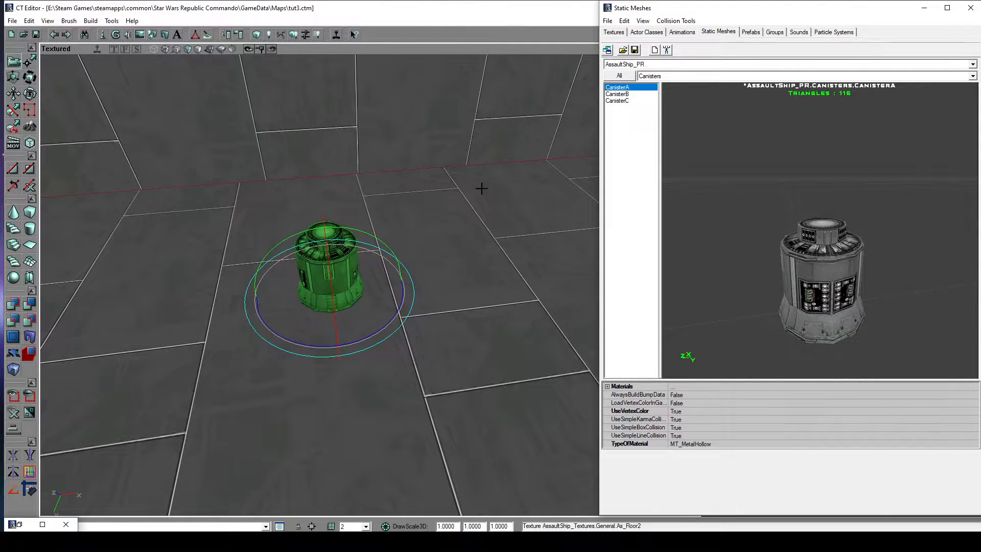
left_click(646, 32)
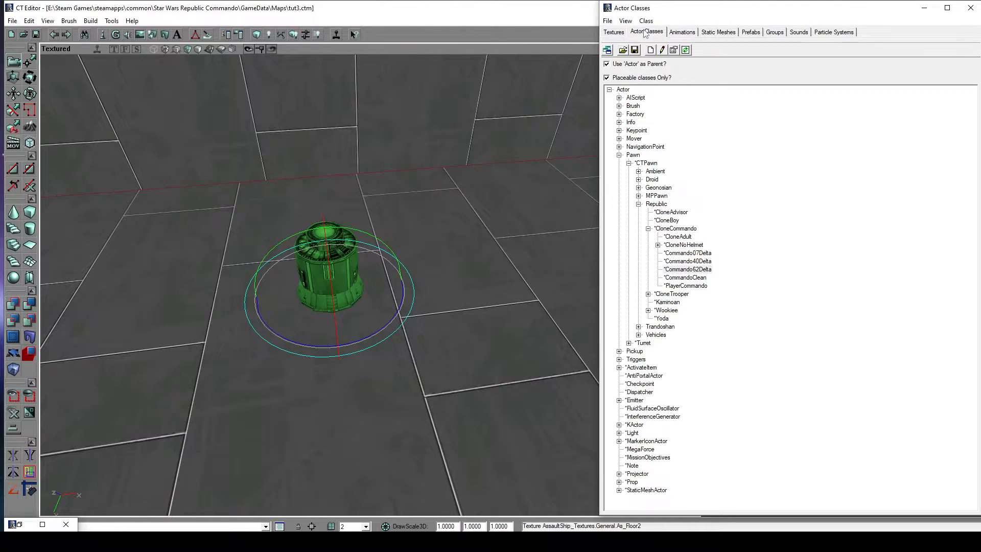
left_click(620, 155)
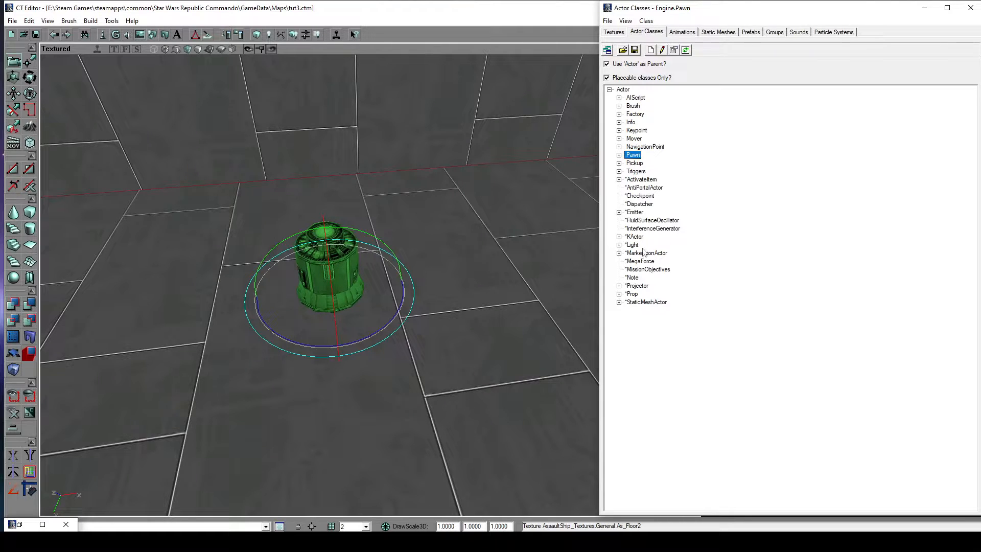
left_click(619, 253)
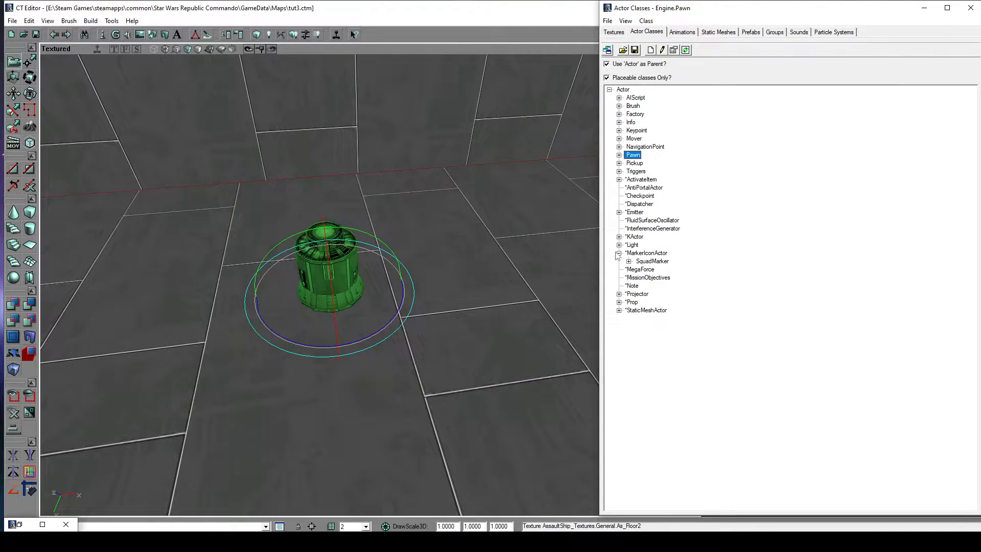
left_click(663, 254)
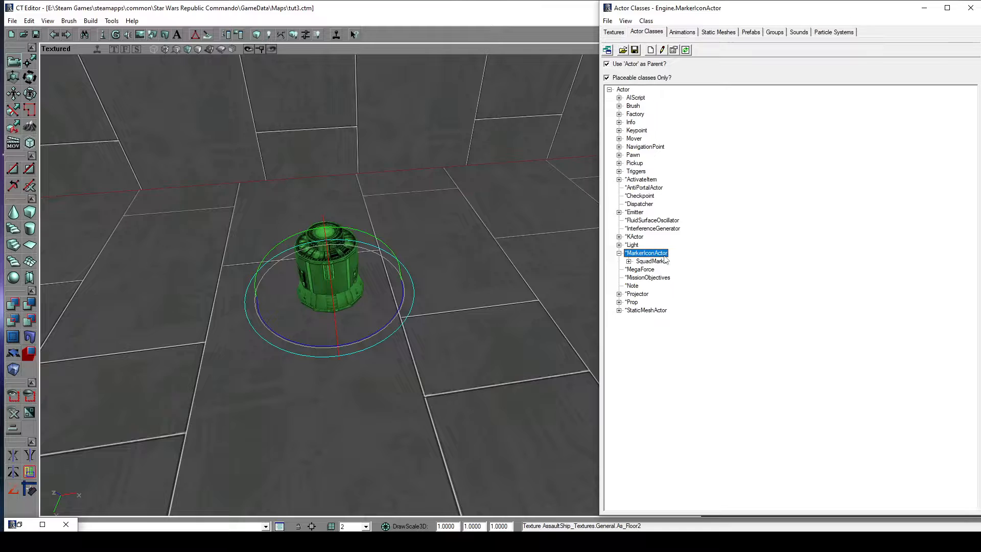
left_click(630, 261)
left_click(638, 269)
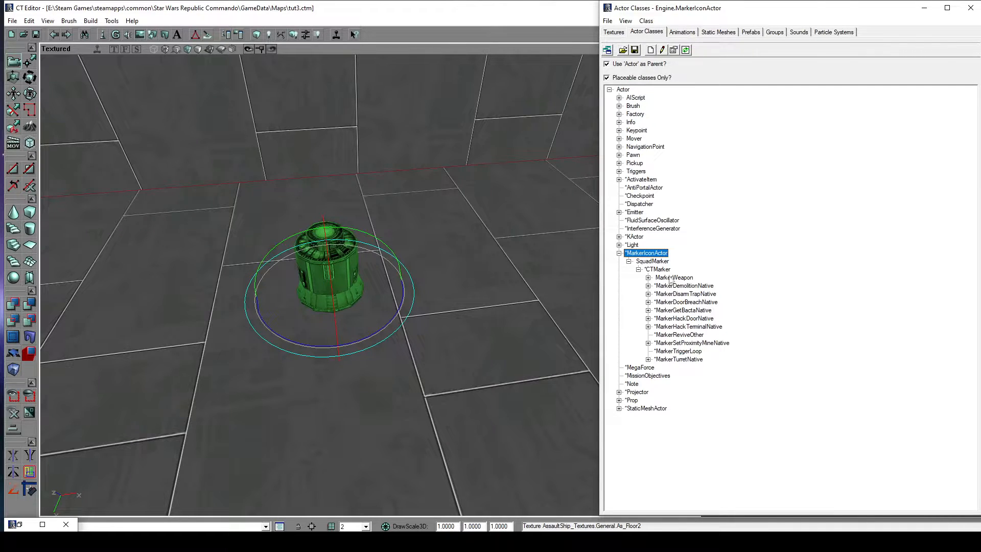
left_click(674, 278)
left_click(649, 278)
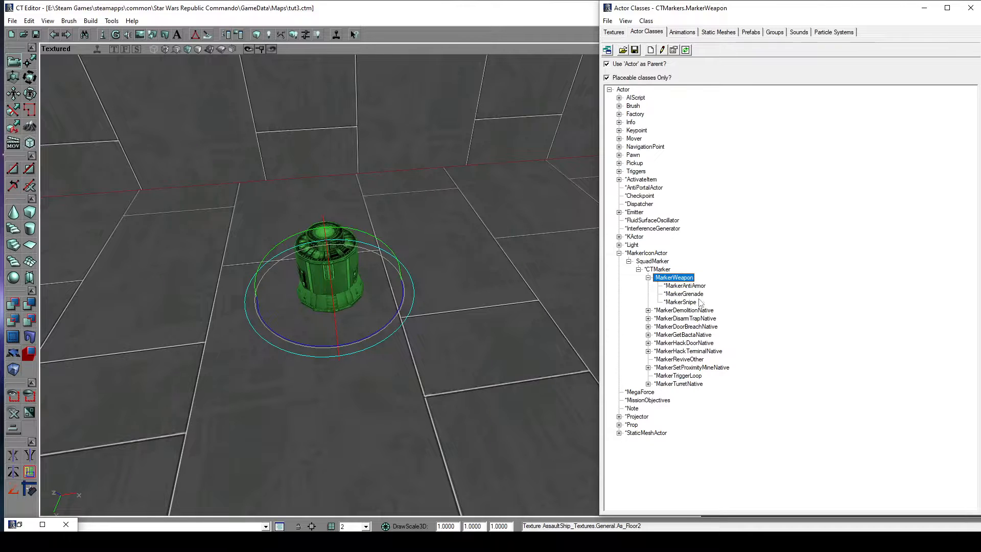
left_click(681, 302)
Add a MarkerSnipe actor to the floor directly beside the canister
left_click_drag(540, 306, 510, 307)
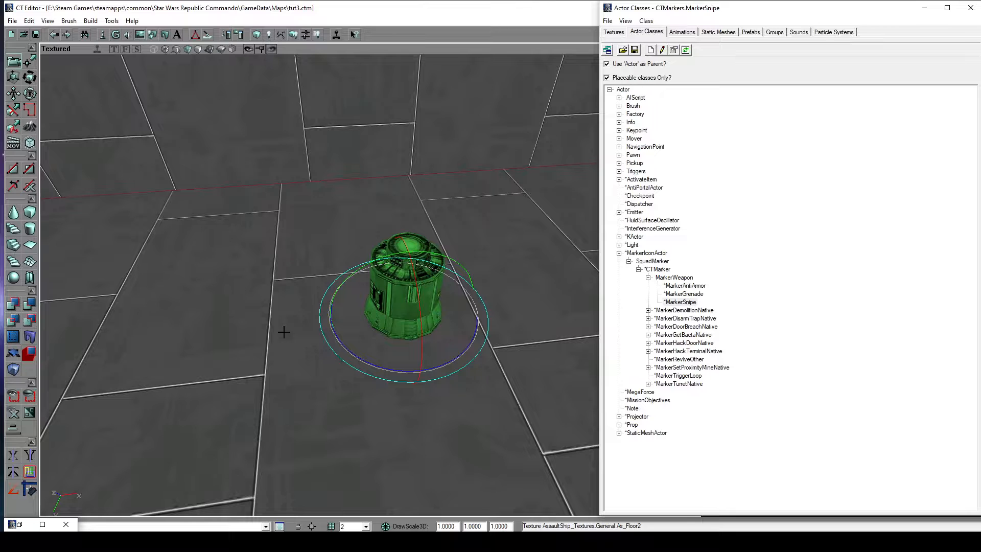
right_click(321, 323)
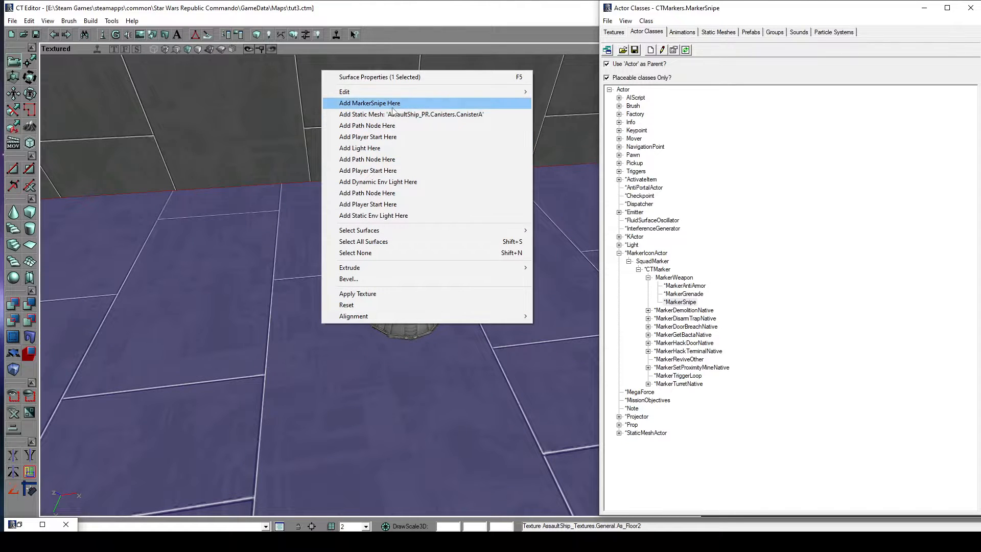
left_click(392, 108)
left_click(319, 246)
Open the properties of the snipe marker beside the canister and expand its marker category
left_click_drag(320, 246, 256, 225)
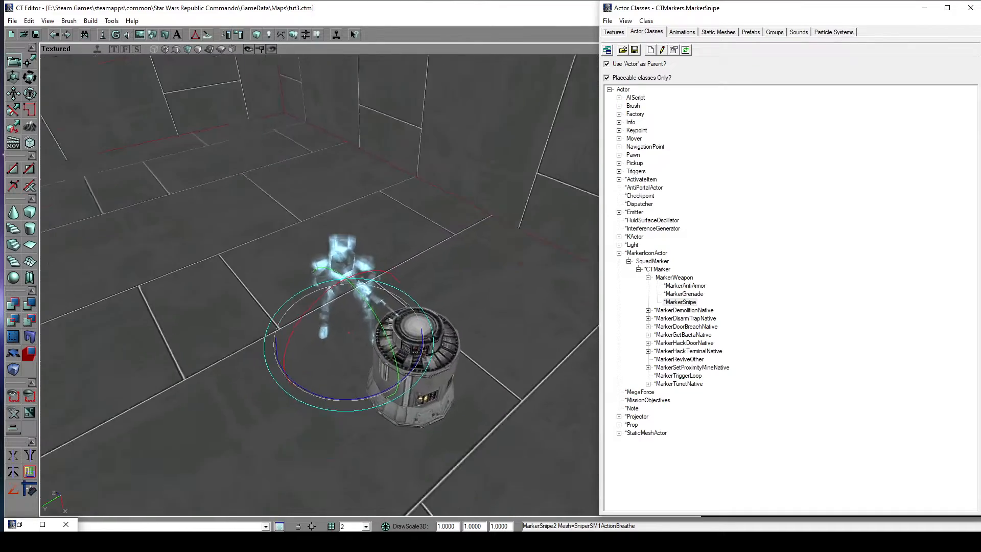
right_click_drag(445, 320, 444, 353)
left_click_drag(445, 353, 445, 319)
mouse_move(415, 296)
right_mouse_down("ctrl")
mouse_move(434, 289)
mouse_move(440, 322)
right_mouse_up("ctrl")
mouse_move(441, 322)
left_mouse_down()
mouse_move(460, 358)
mouse_move(480, 348)
left_mouse_up()
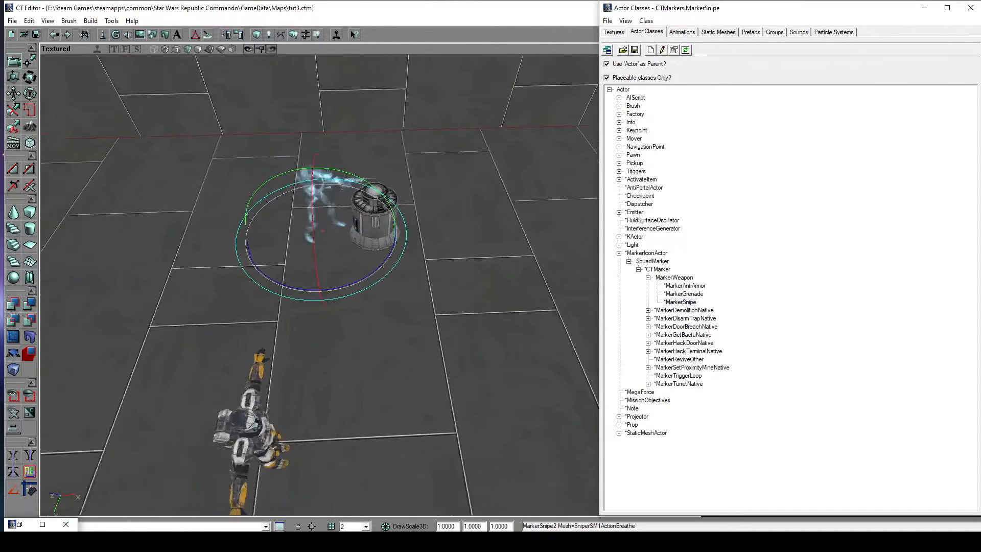
right_click_drag(522, 409, 532, 389)
mouse_move(532, 388)
left_mouse_down()
mouse_move(535, 353)
mouse_move(488, 376)
mouse_move(505, 346)
left_mouse_up()
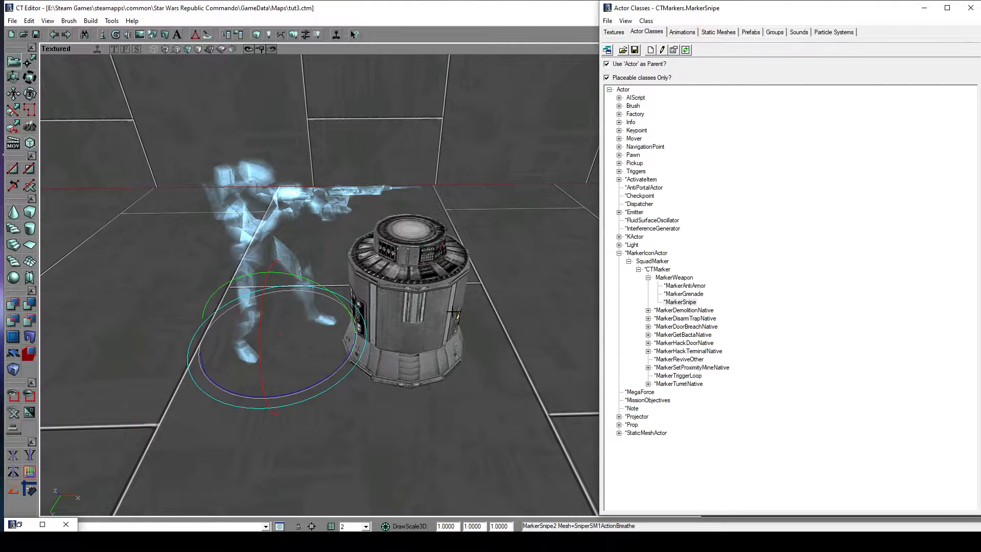
double_click(251, 173)
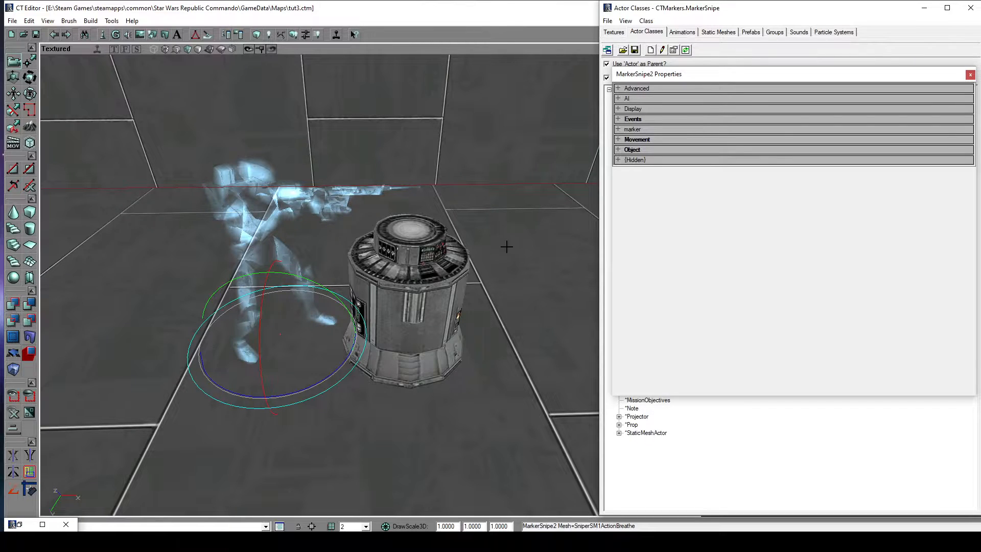
left_click(638, 129)
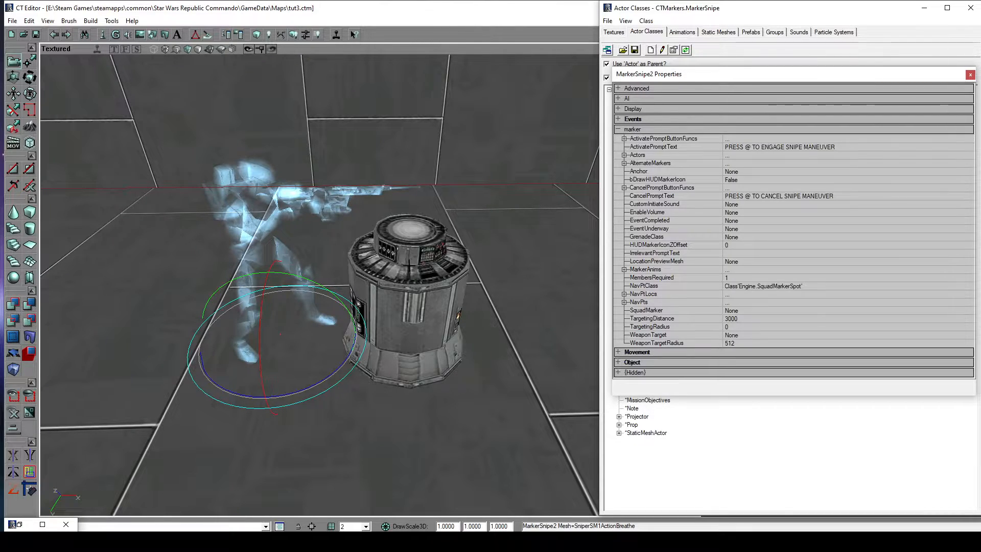
Add an entry to the snipe marker's Actors list and assign the canister static mesh to it
left_click(424, 238)
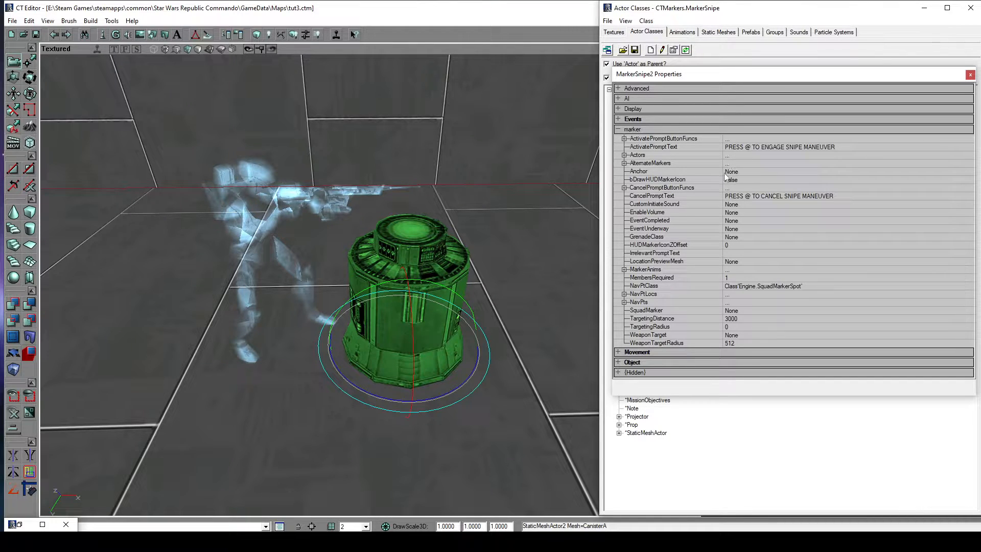
left_click(624, 156)
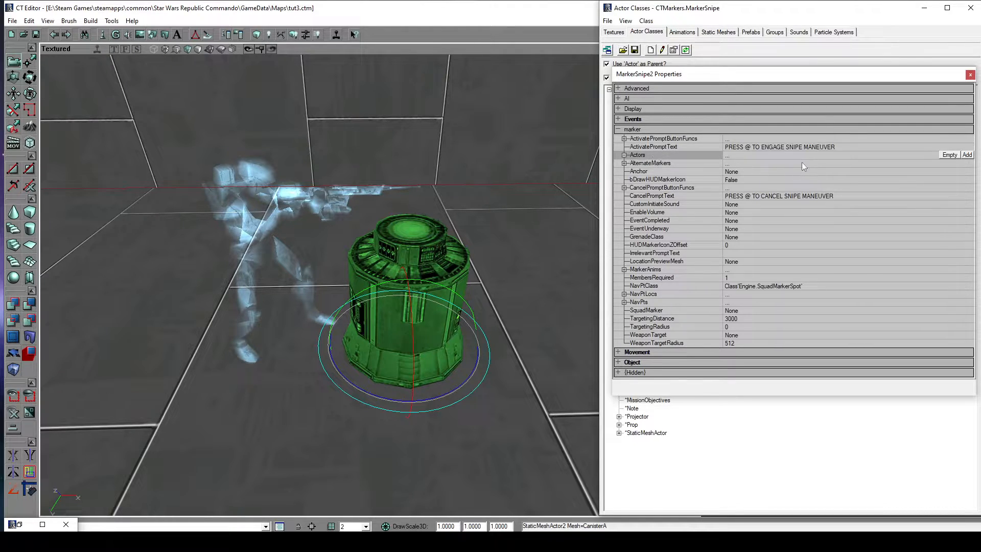
left_click(967, 154)
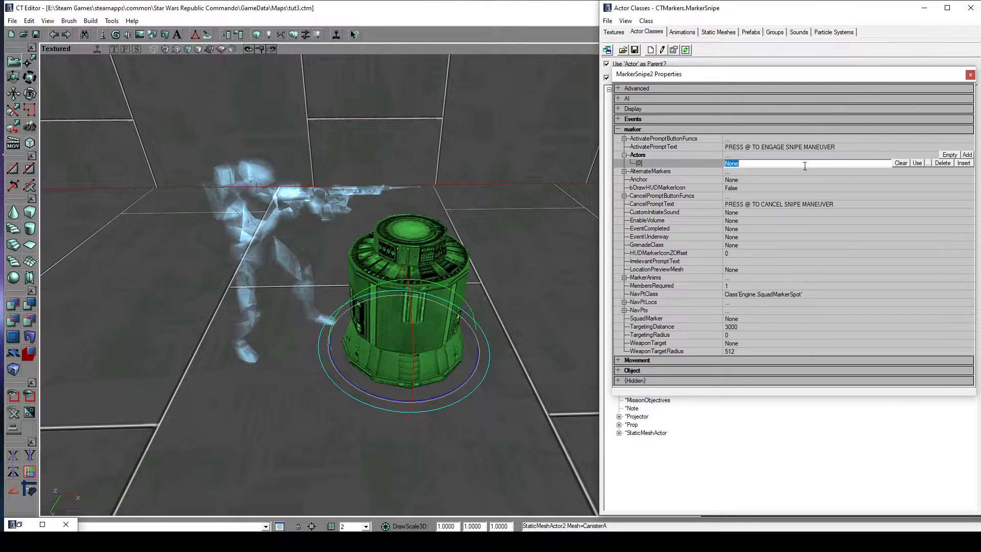
left_click(917, 163)
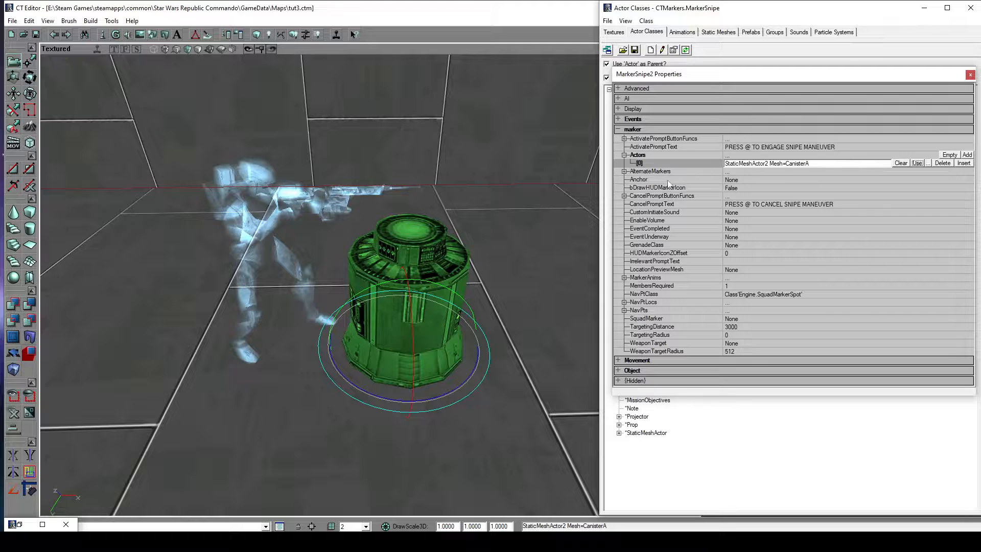
Set the snipe marker's Anchor to the canister and close the marker's properties
left_click(752, 179)
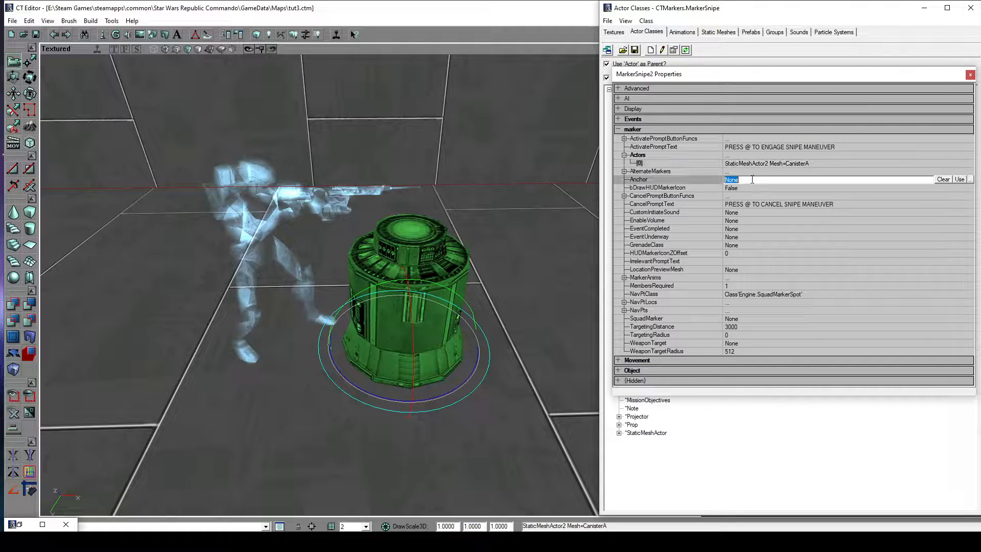
left_click(959, 180)
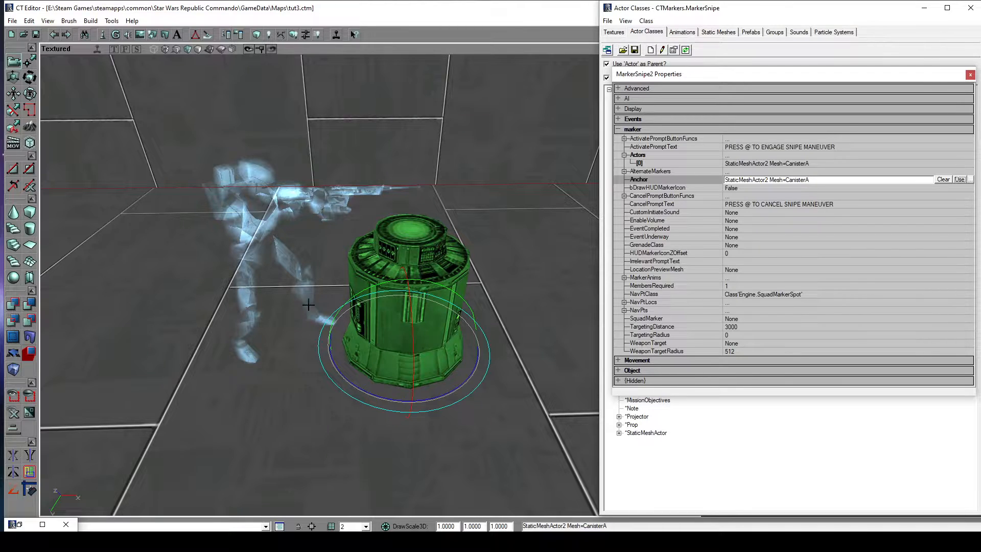
left_click(667, 129)
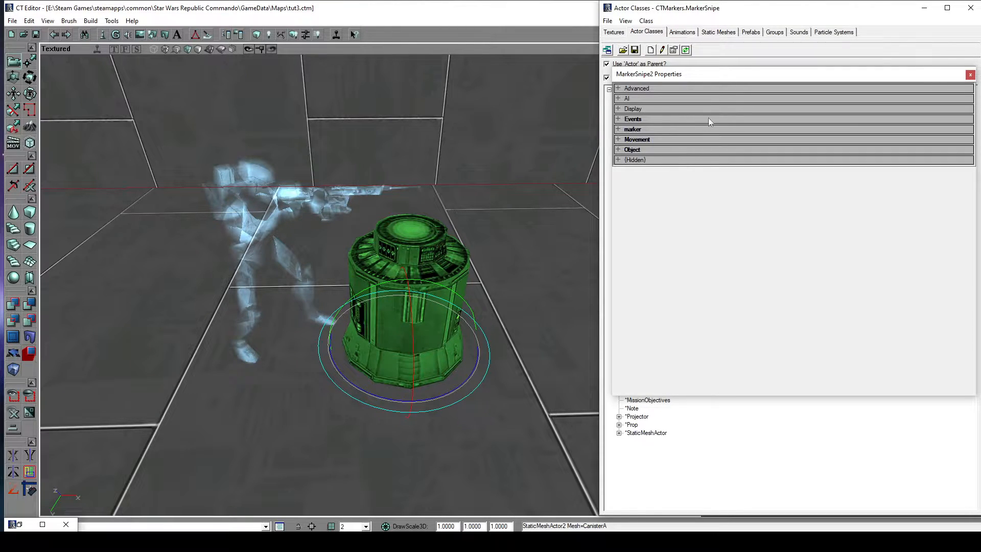
left_click(971, 75)
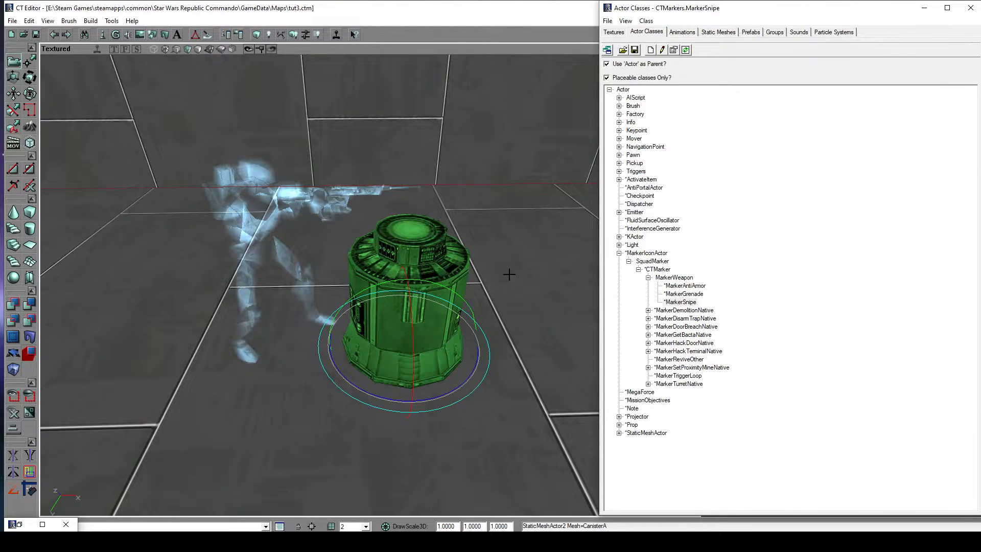
In the canister's marker properties, assign the snipe marker beside it as the SquadMarker
left_click_drag(508, 276, 513, 256)
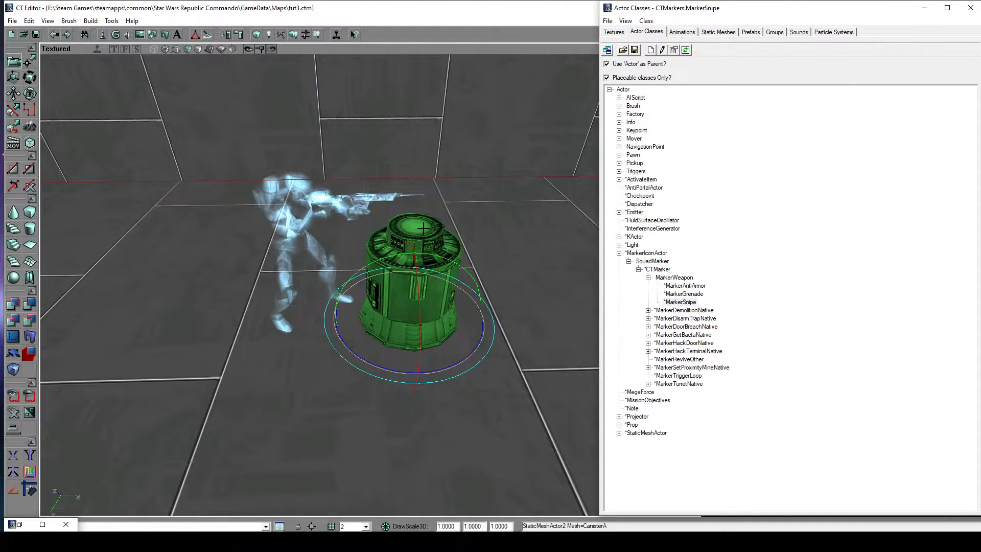
double_click(423, 228)
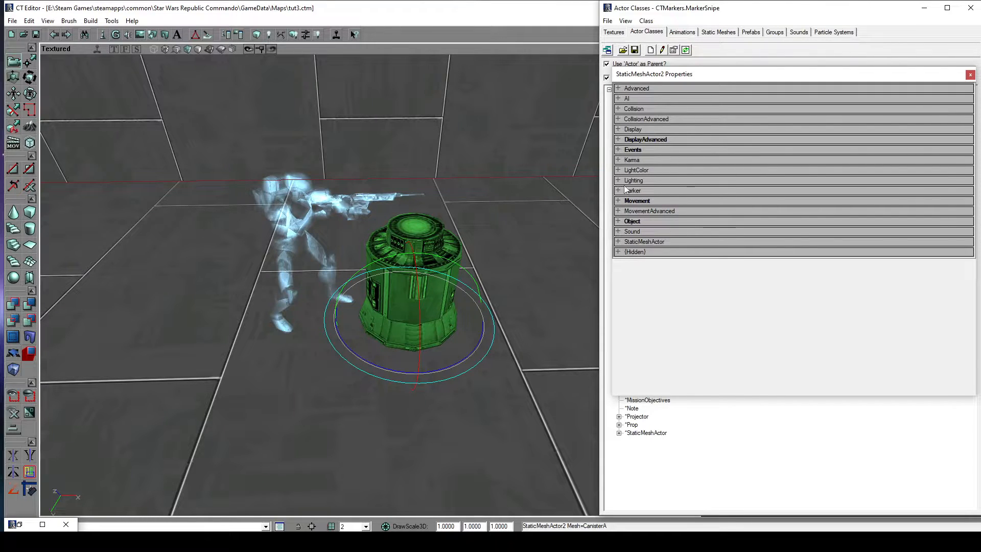
left_click(652, 189)
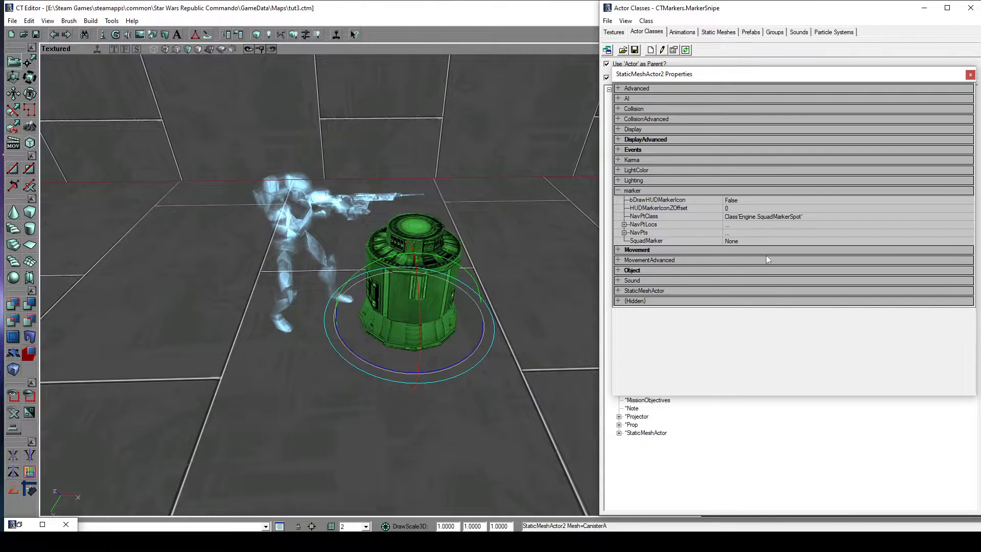
left_click(298, 188)
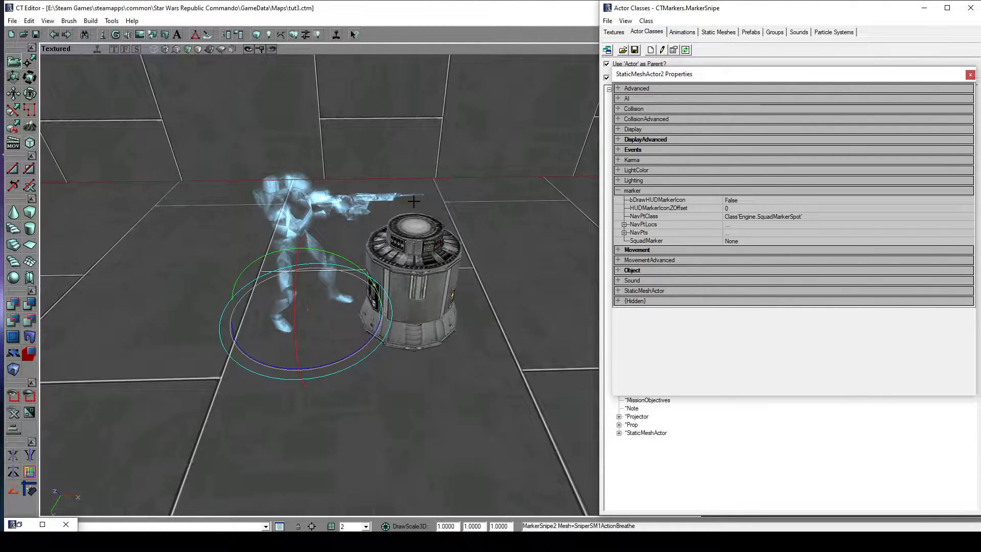
left_click(756, 241)
left_click(958, 241)
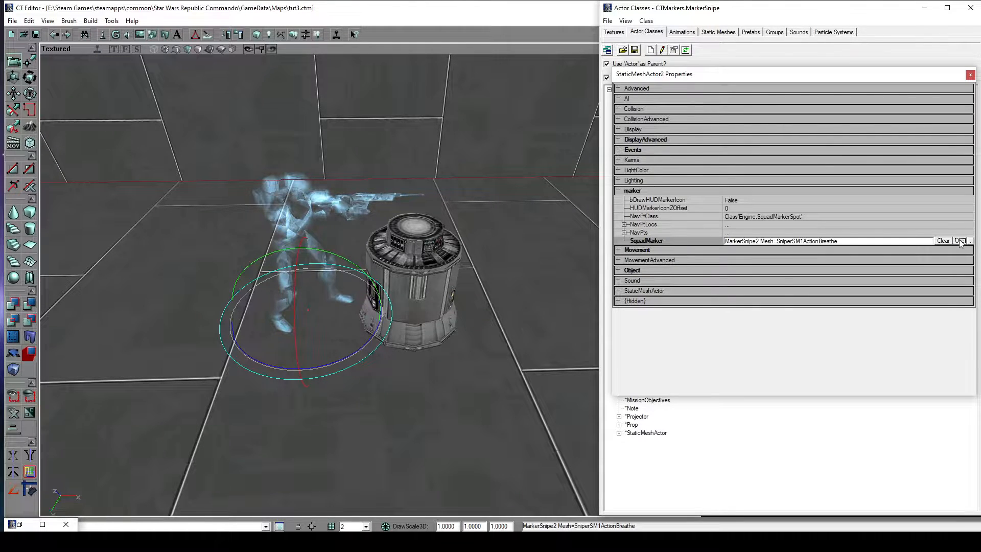
Set the canister's HUDMarkerIconZOffset to 96 and close its properties
left_click(740, 208)
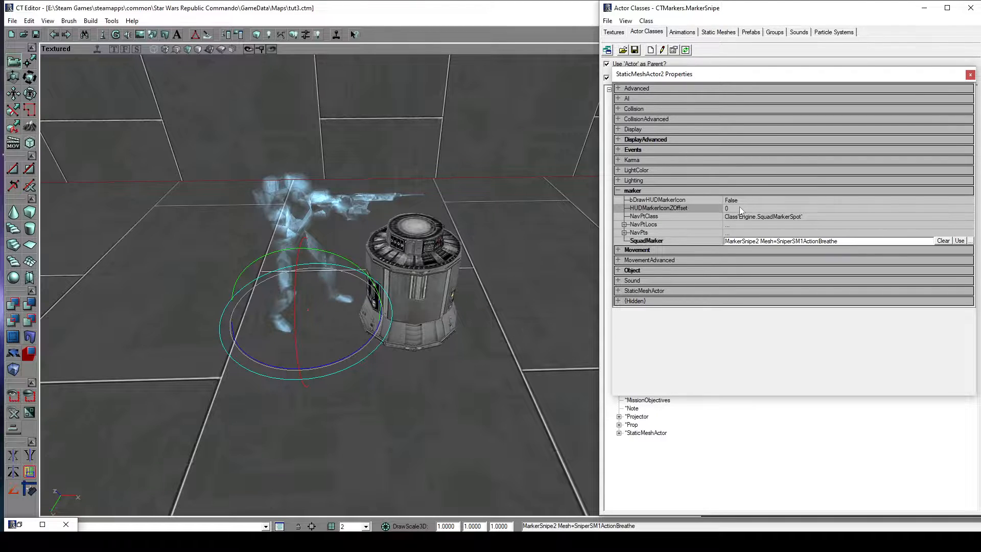
left_click(740, 207)
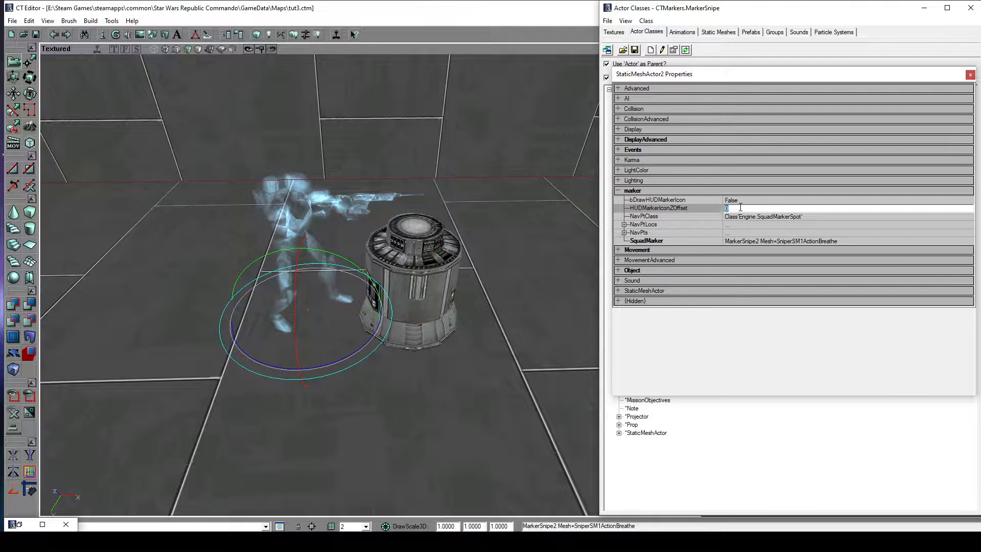
key("Return")
left_click_drag(491, 304, 372, 296)
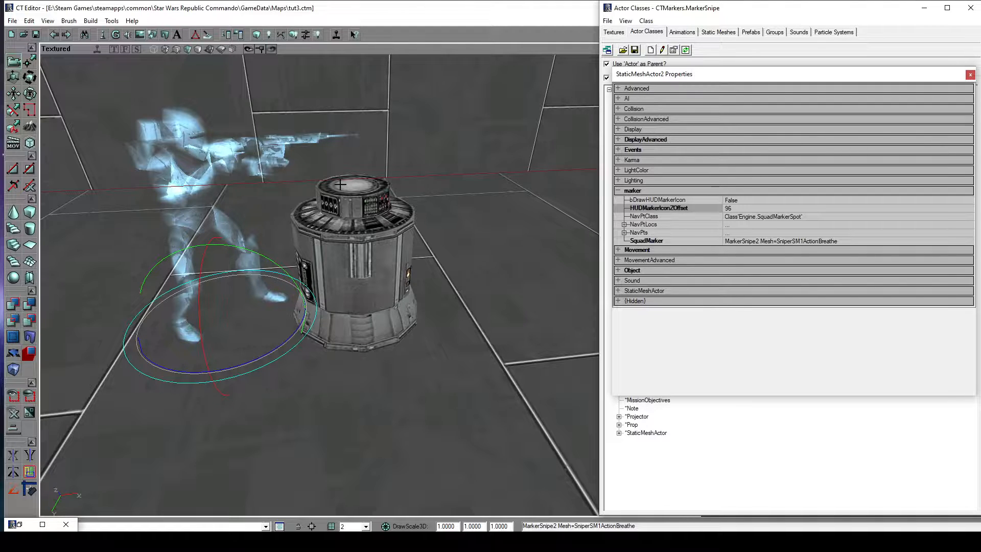
left_click_drag(343, 188, 371, 267)
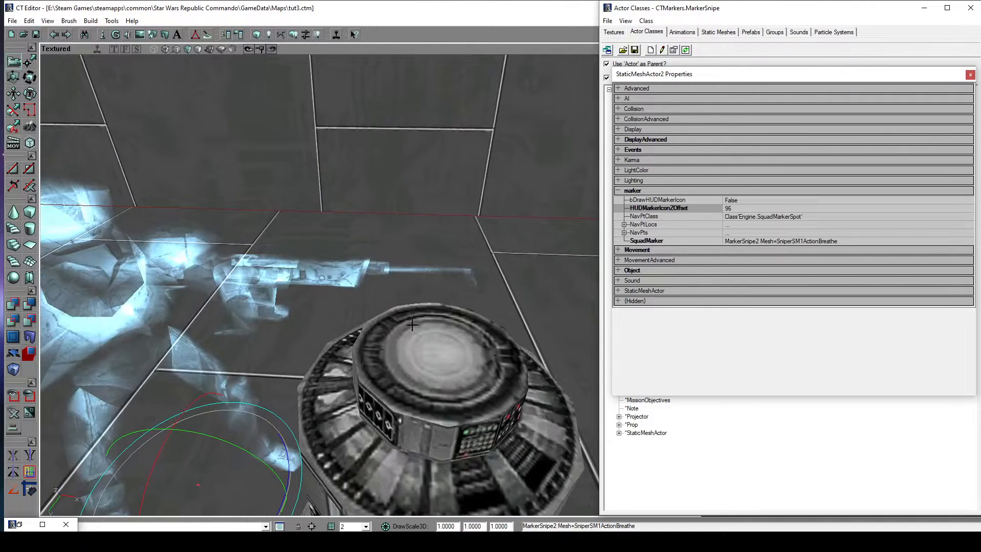
left_click_drag(440, 351, 425, 308)
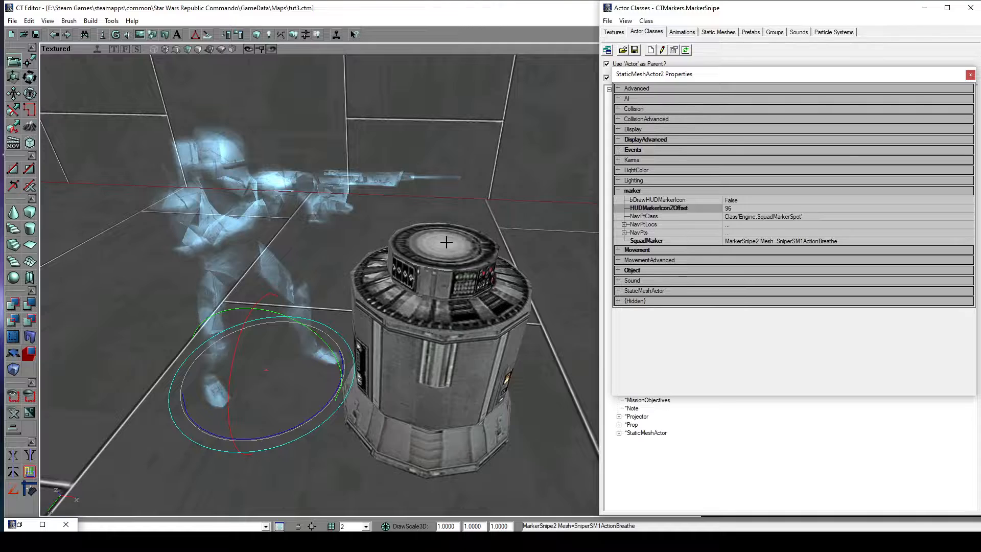
left_click_drag(442, 250, 439, 276)
left_click_drag(237, 148, 444, 276)
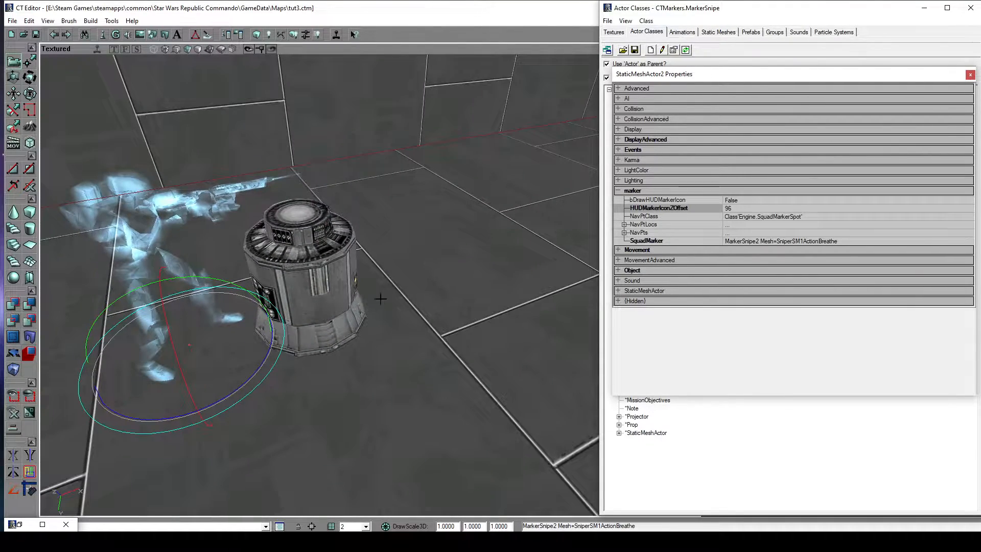
left_click_drag(380, 299, 430, 305)
mouse_move(419, 371)
left_mouse_down()
mouse_move(425, 365)
mouse_move(416, 366)
left_mouse_up()
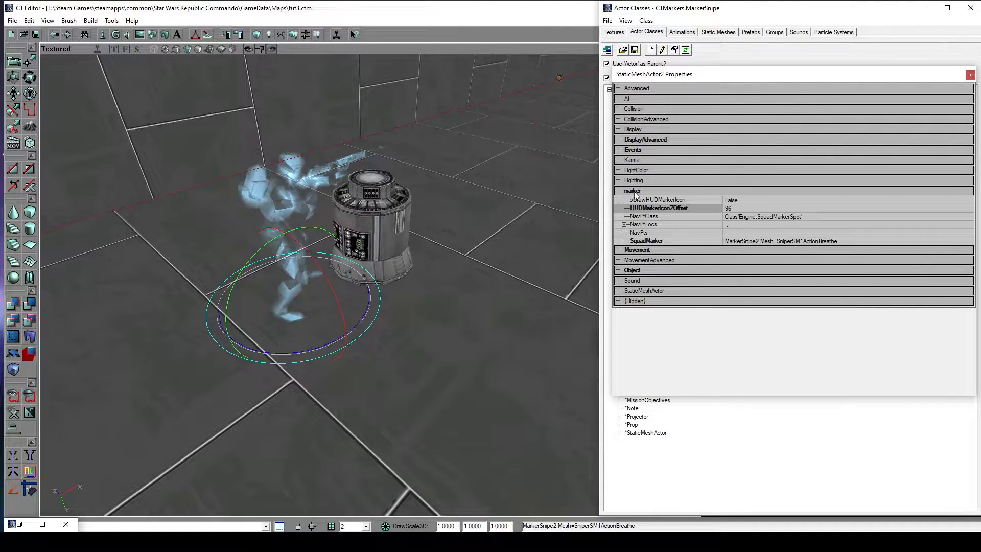
left_click(635, 192)
left_click(970, 75)
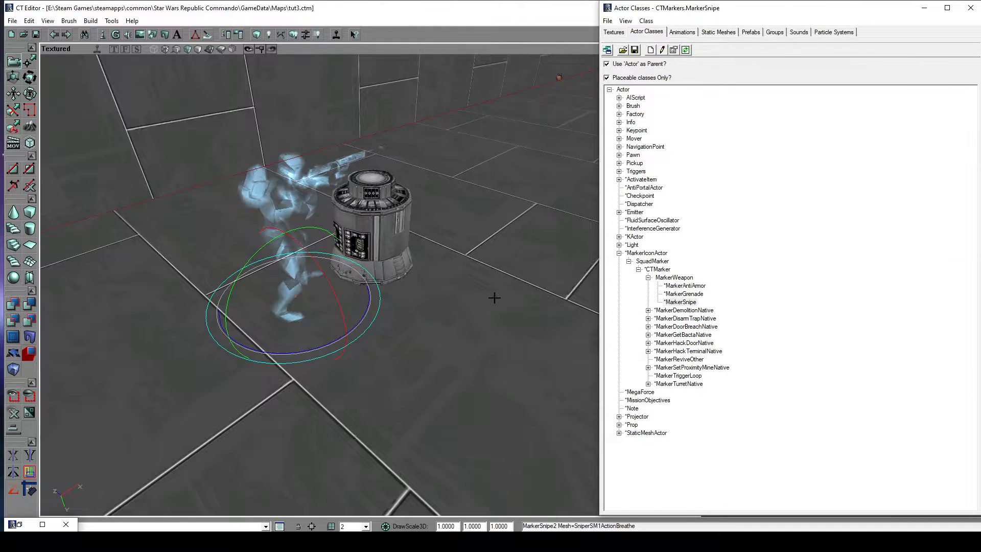
Run Build All on the level and dismiss the Map Check report
left_click_drag(494, 298, 441, 296)
left_click(440, 296)
left_click(91, 20)
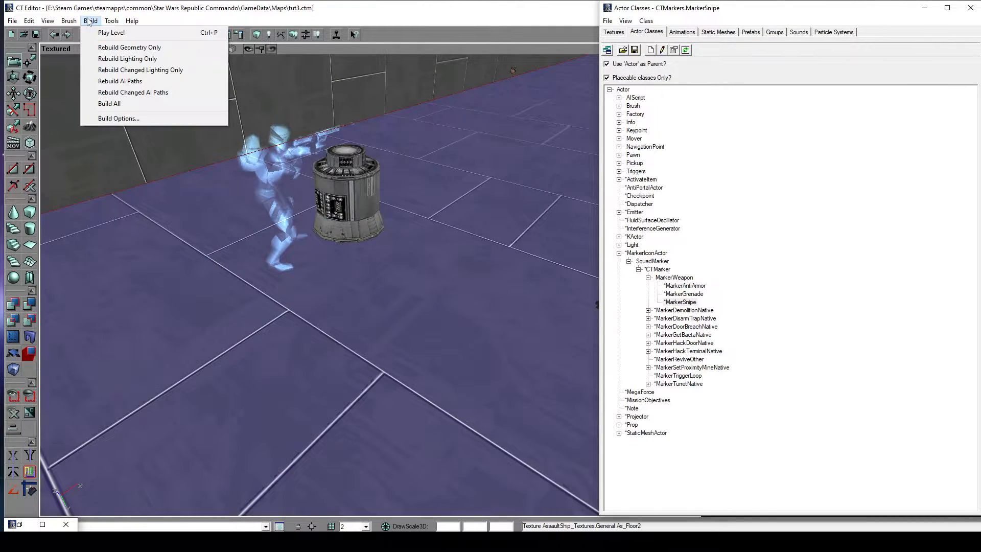
left_click(110, 104)
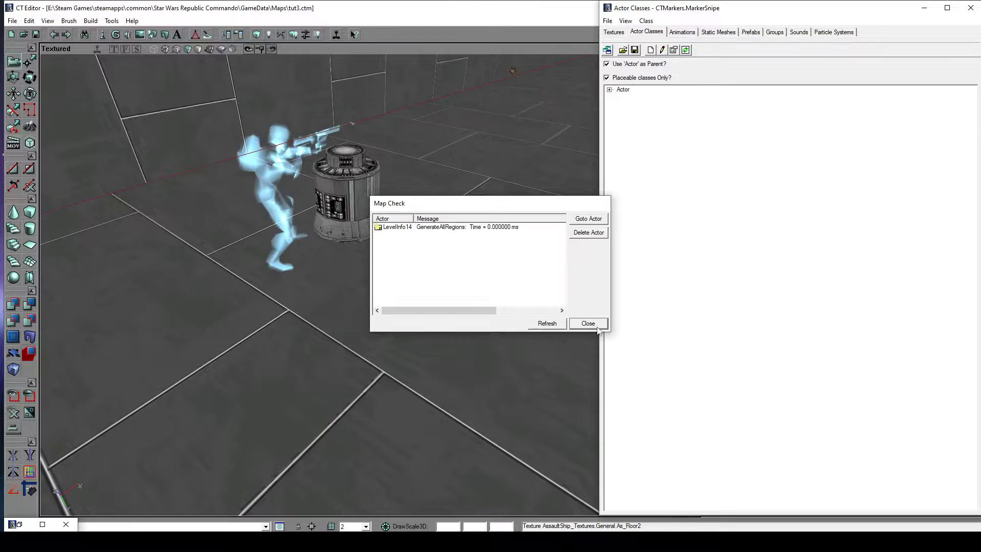
left_click(595, 325)
Save the rebuilt tut3.ctm map
left_click_drag(546, 313, 572, 304)
left_click_drag(414, 281, 403, 281)
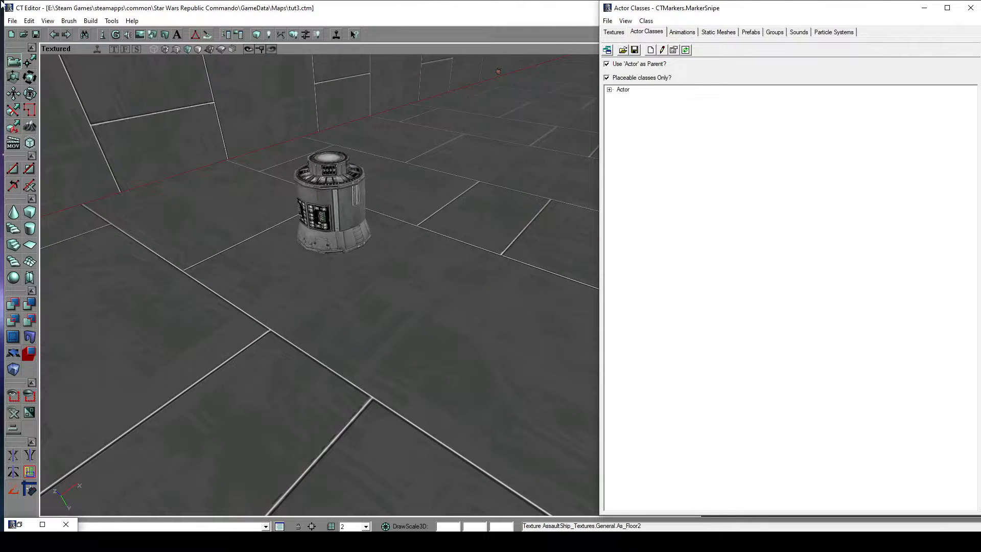
left_click(12, 21)
left_click(35, 57)
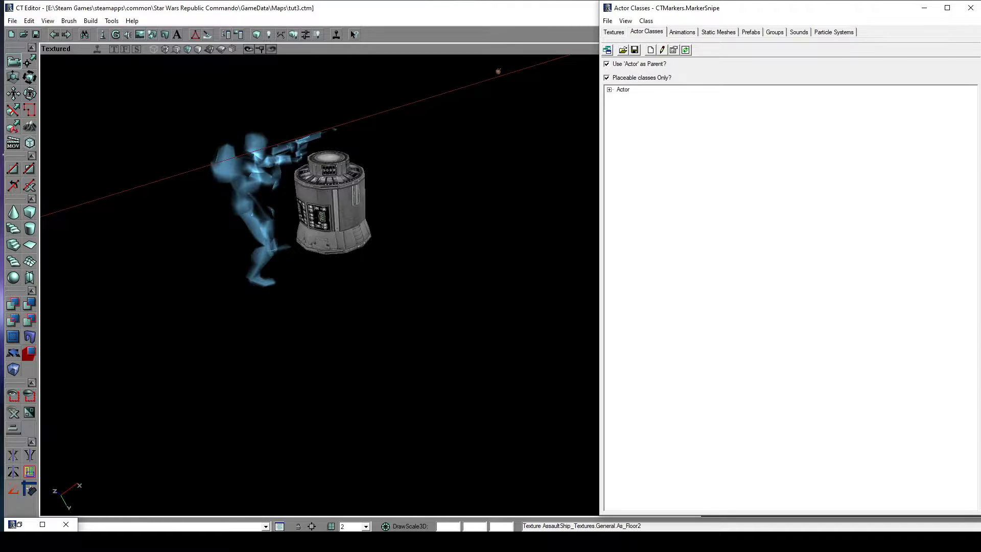
Close the editor and launch the game through the SWRC shortcut in the GameData System folder
key("alt+Tab")
left_click(905, 38)
left_click(925, 7)
left_click(966, 9)
left_click(966, 10)
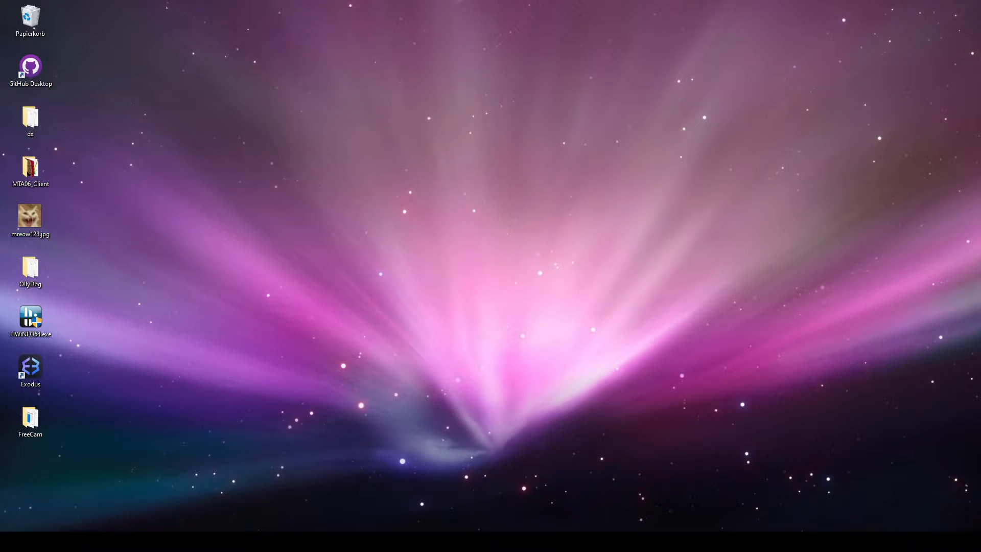
left_click(234, 541)
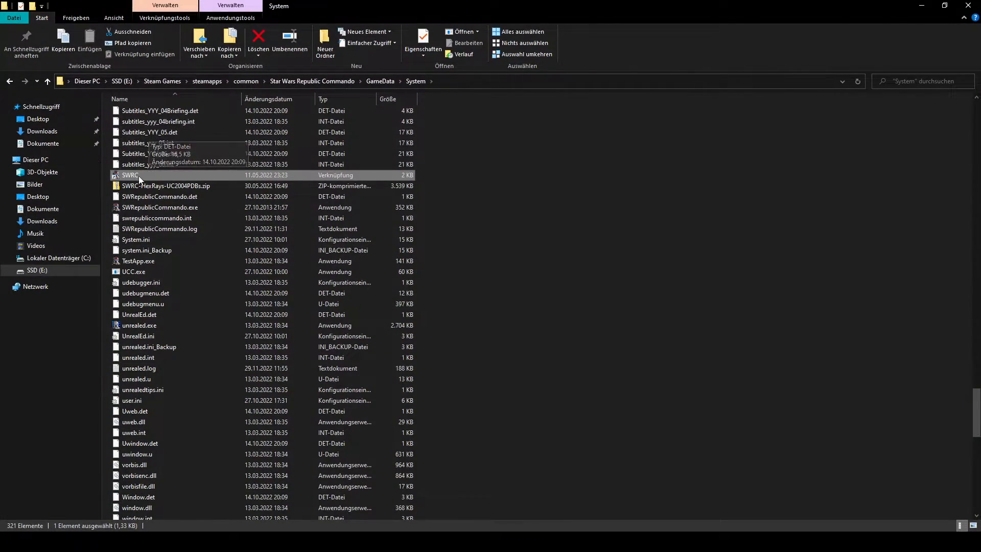
double_click(139, 176)
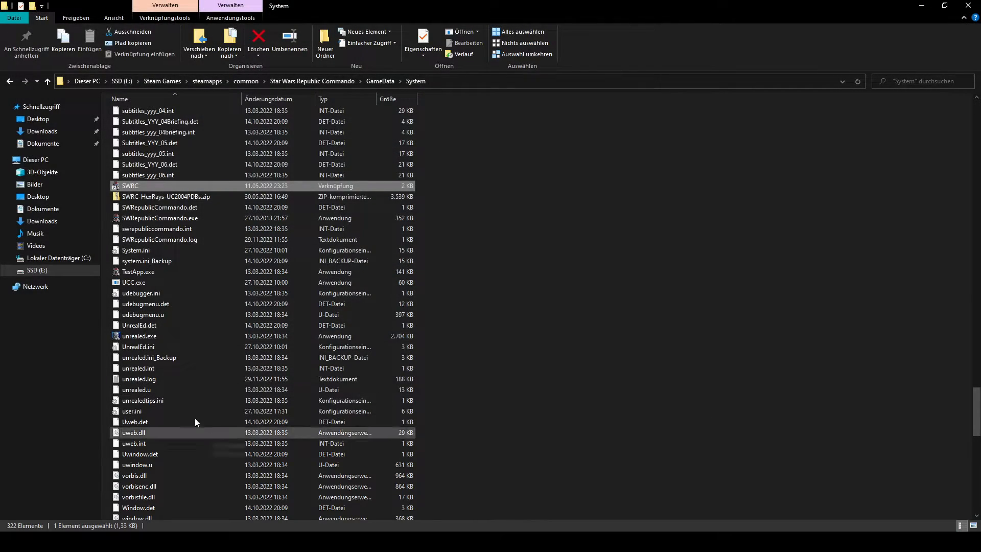
Restart the level editor from unrealed.exe in the System folder and open the tut3.ctm map
double_click(171, 333)
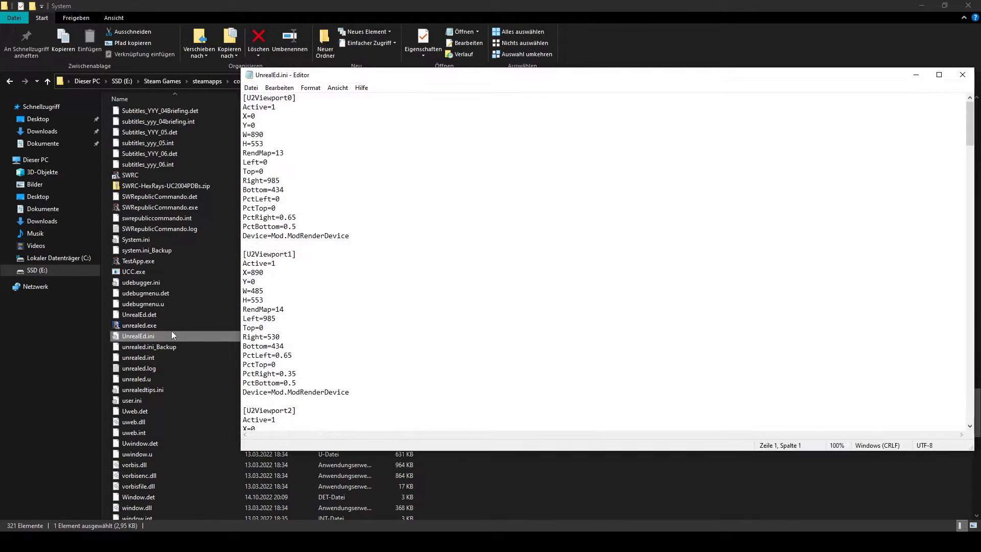
double_click(169, 328)
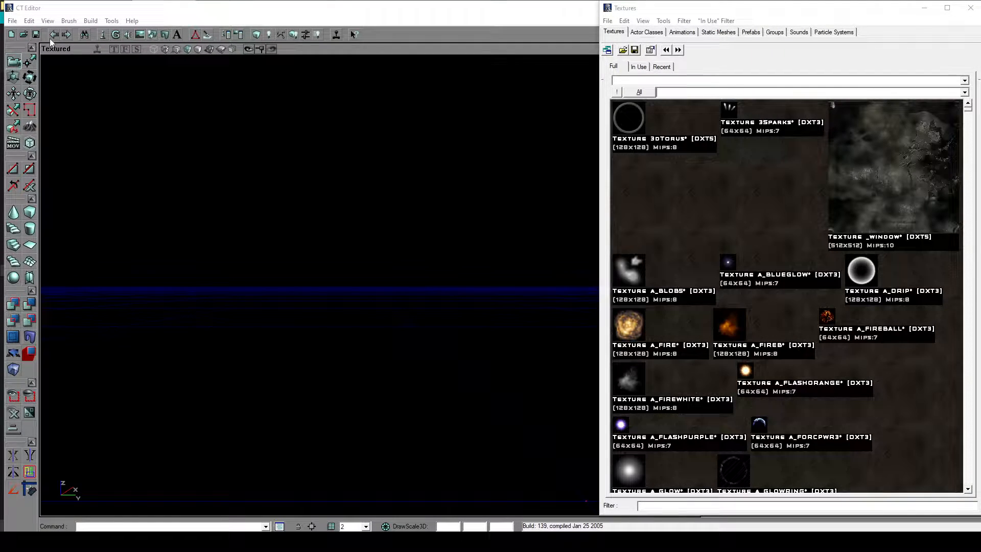
left_click(12, 21)
left_click(23, 44)
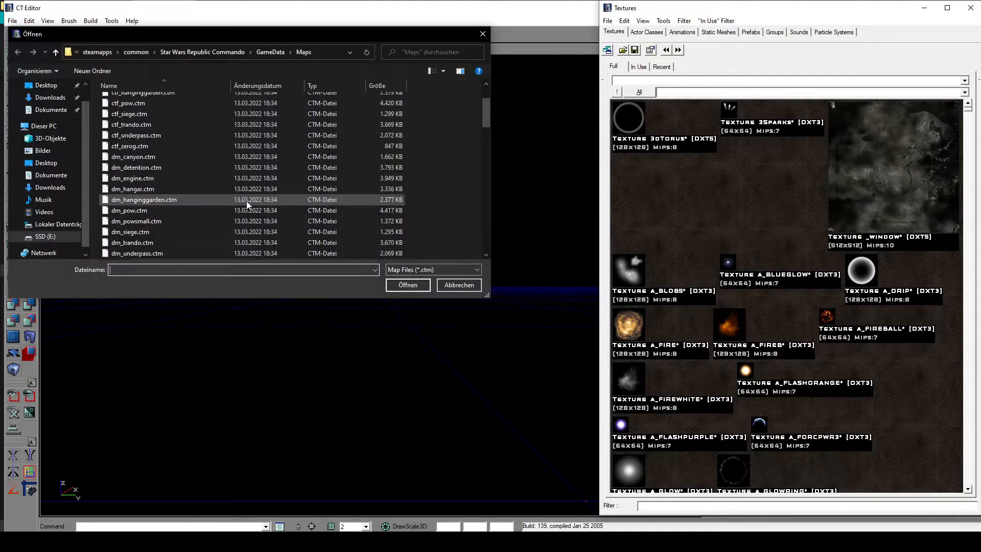
scroll(246, 201, "down", 1)
left_click(246, 201)
key("t")
double_click(164, 118)
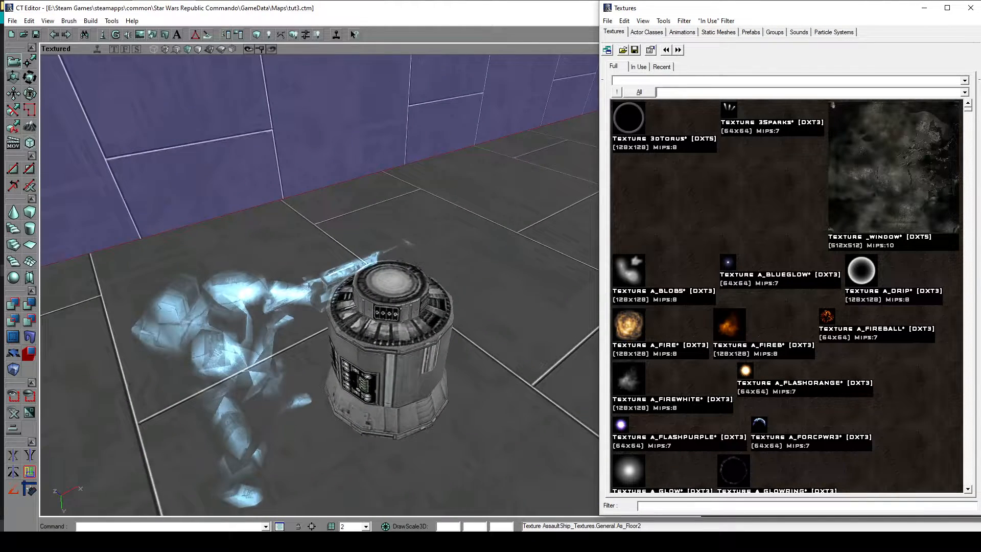
Look over the canister's static mesh properties, including its marker category, and close them
left_click_drag(443, 371, 443, 388)
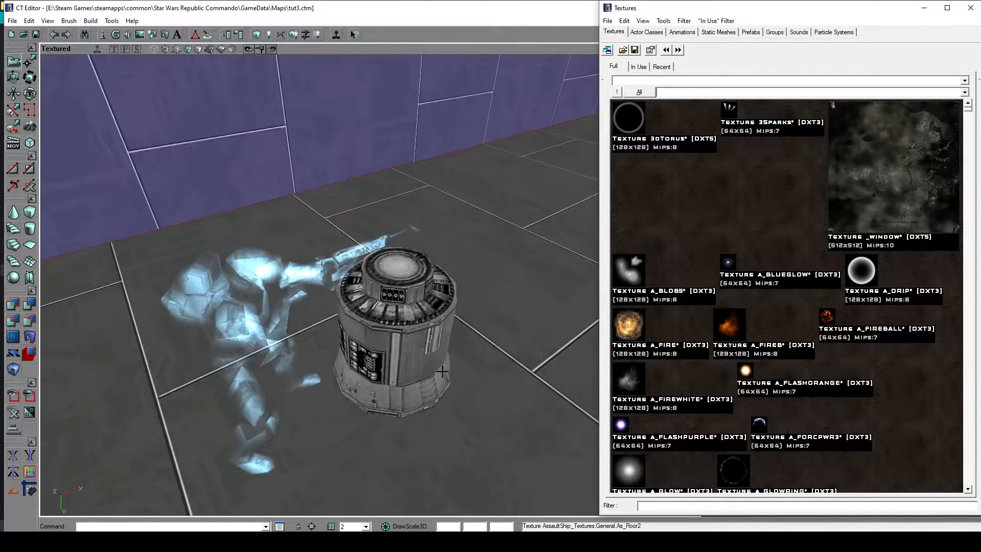
left_click_drag(394, 232, 387, 291)
left_click_drag(424, 235, 425, 204)
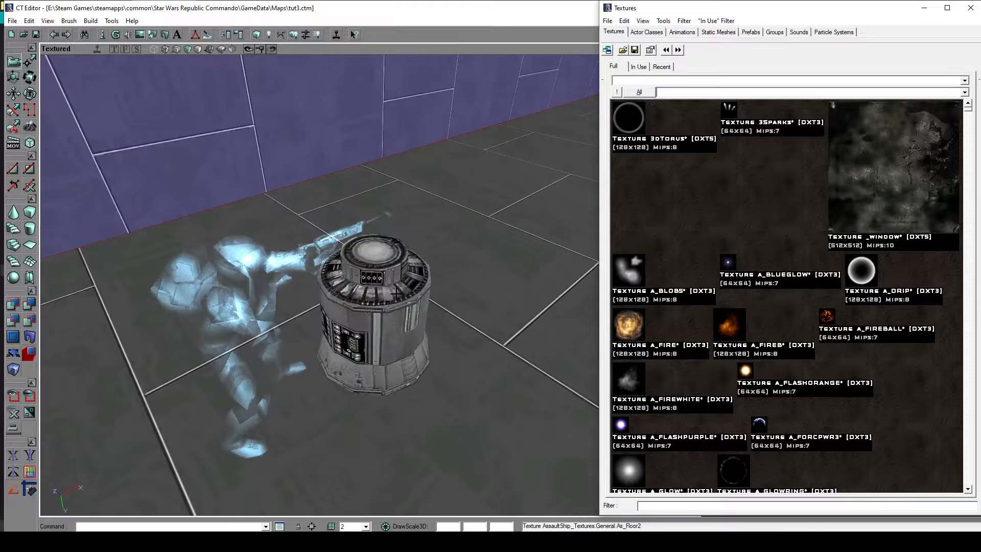
double_click(396, 294)
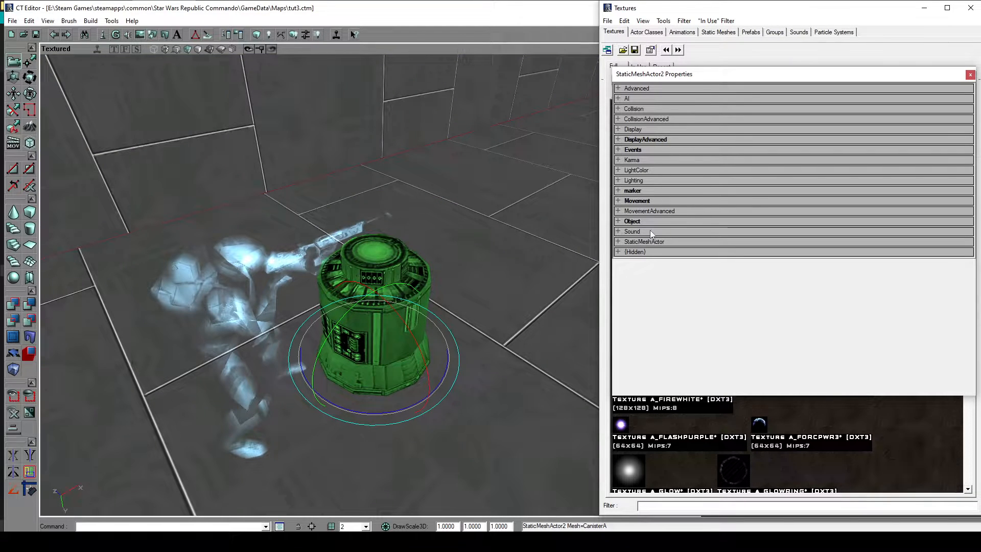
left_click(639, 192)
left_click(970, 76)
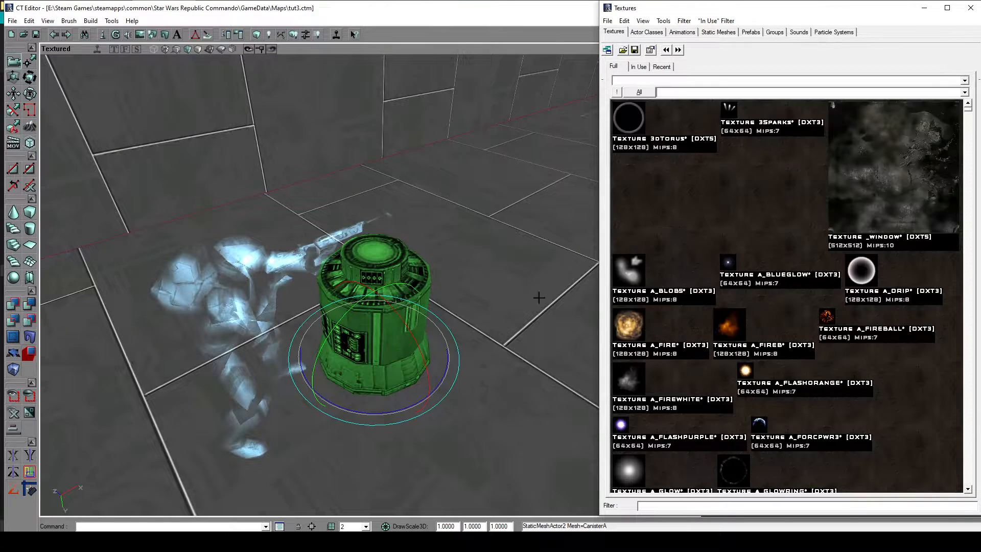
Add a CoverPoint actor from the placeable NavigationPoint classes onto the floor near the canister
left_click(640, 34)
left_click(621, 78)
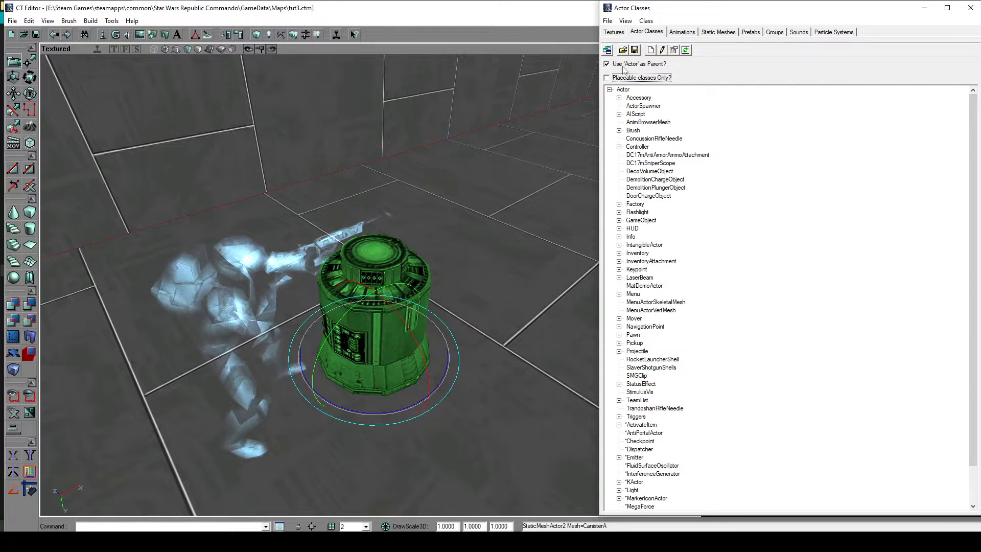
left_click(614, 77)
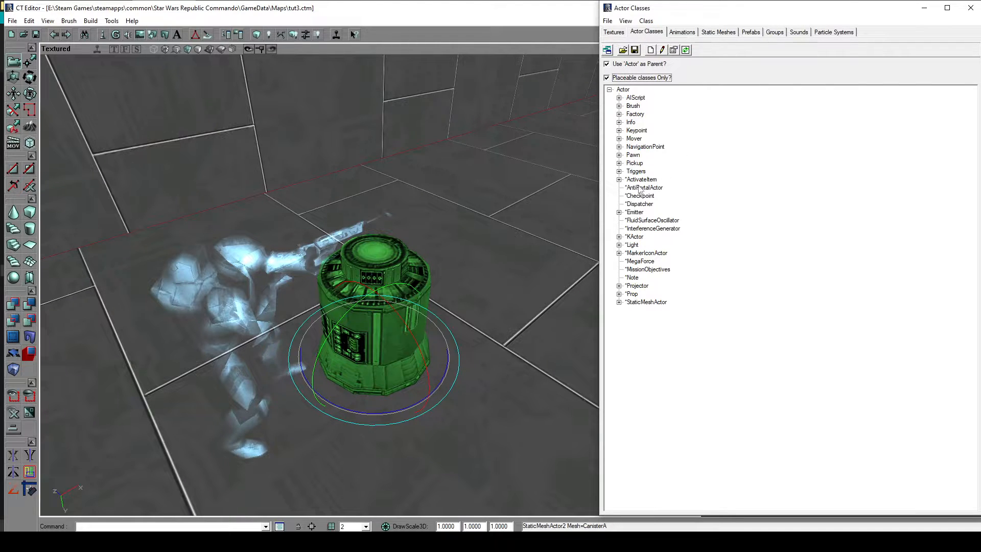
left_click(619, 147)
left_click(652, 189)
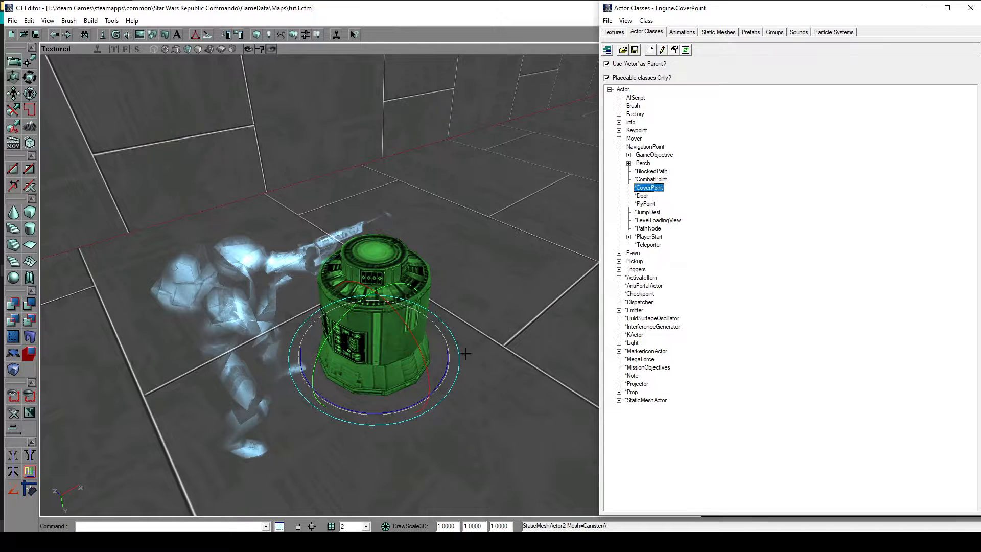
left_click_drag(465, 352, 412, 358)
left_click(386, 344)
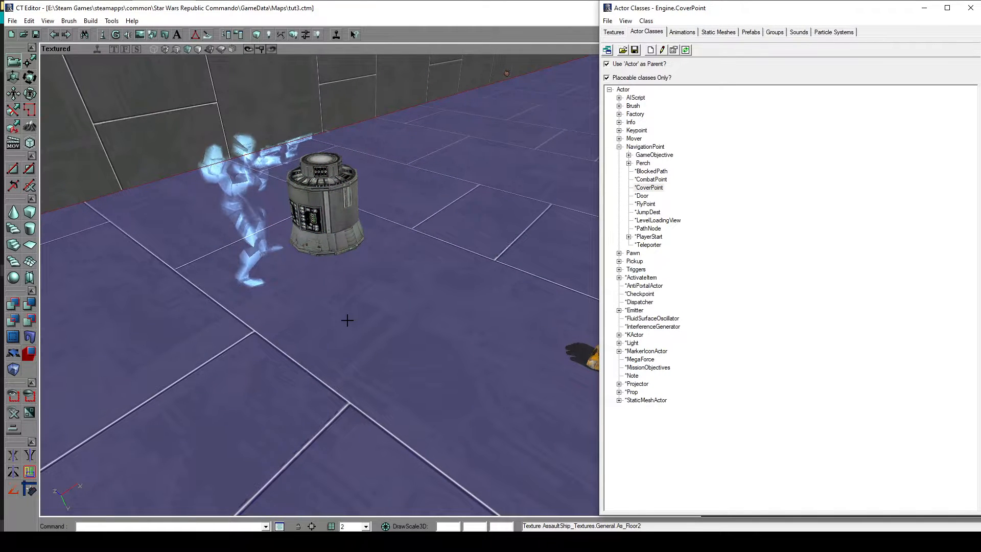
right_click(354, 307)
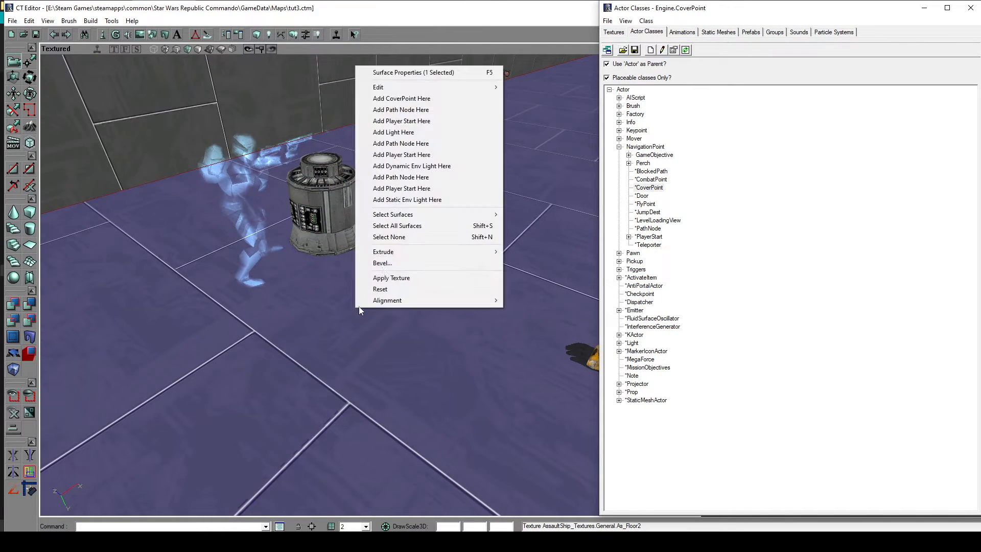
left_click(429, 98)
Move the cover point to the snipe marker figure, directly behind the canister and facing it
left_click_drag(454, 181, 424, 148)
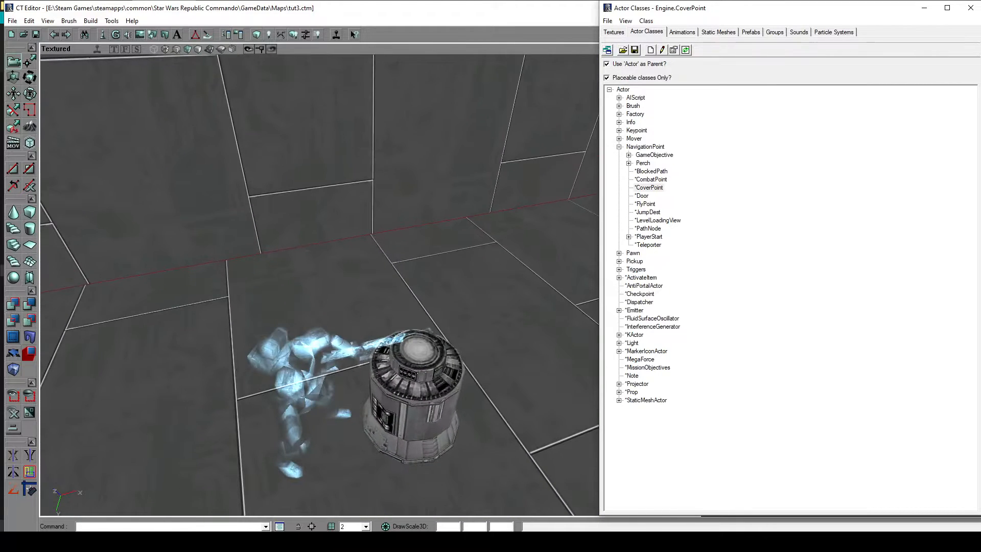
right_click_drag(460, 339, 473, 409)
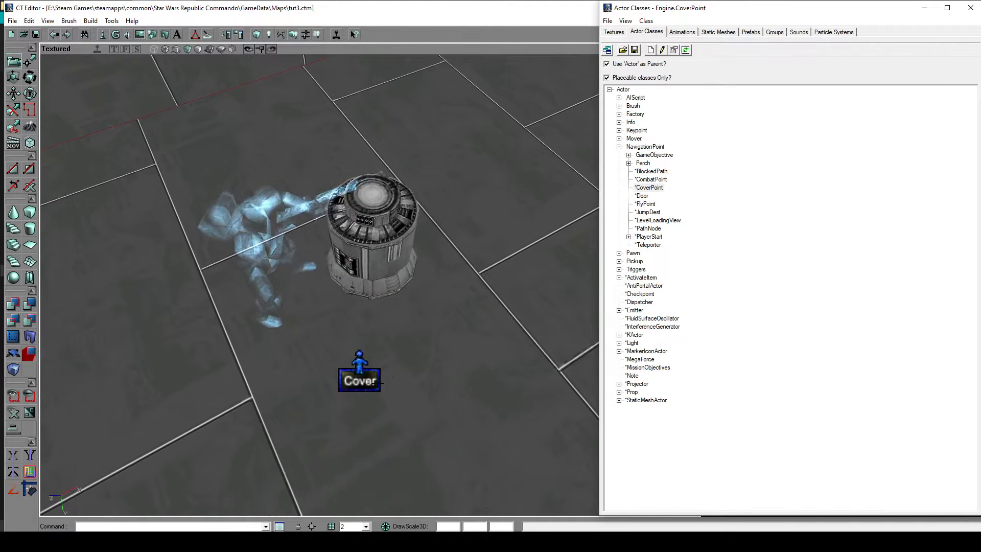
left_click(344, 383)
left_click_drag(413, 362, 348, 353)
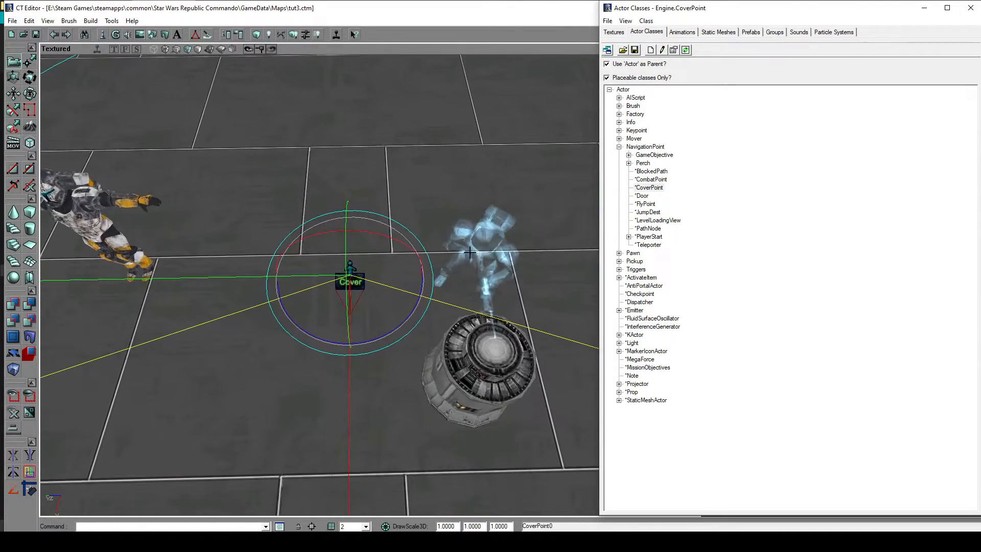
right_click_drag(348, 280, 492, 267, "ctrl")
left_click_drag(493, 267, 494, 217, "ctrl")
right_click_drag(397, 250, 396, 301)
left_click_drag(397, 250, 397, 222)
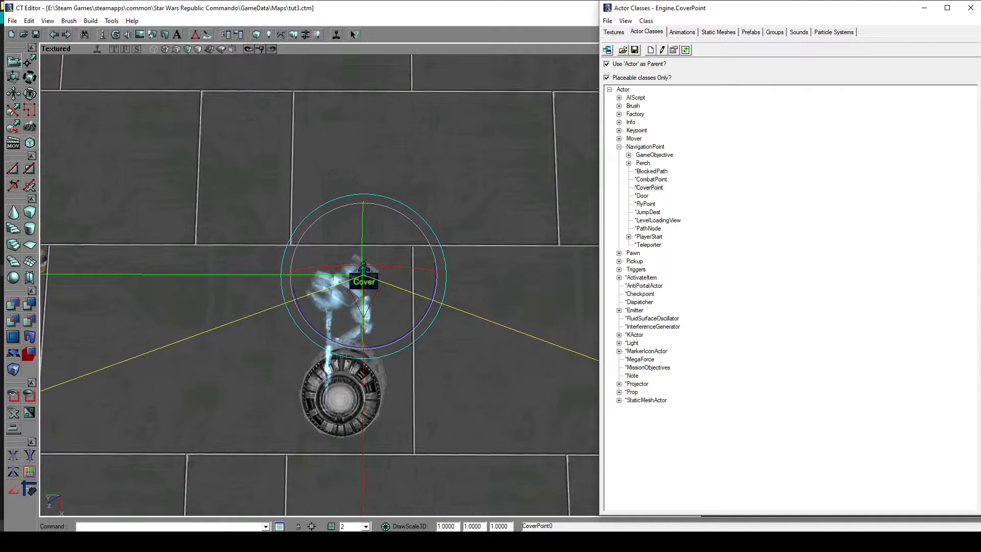
right_click_drag(397, 250, 376, 250, "ctrl")
left_click_drag(384, 257, 384, 286, "ctrl")
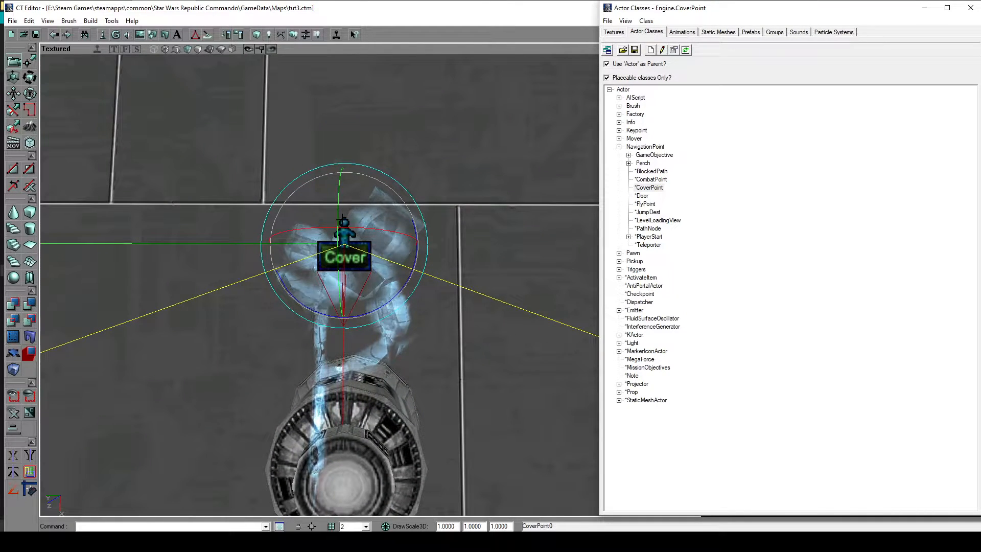
Set CanLeanLeft and CanLeanRight to True in the cover point's CoverPoint properties
double_click(345, 228)
right_click_drag(405, 139, 456, 88)
left_click_drag(405, 138, 426, 185)
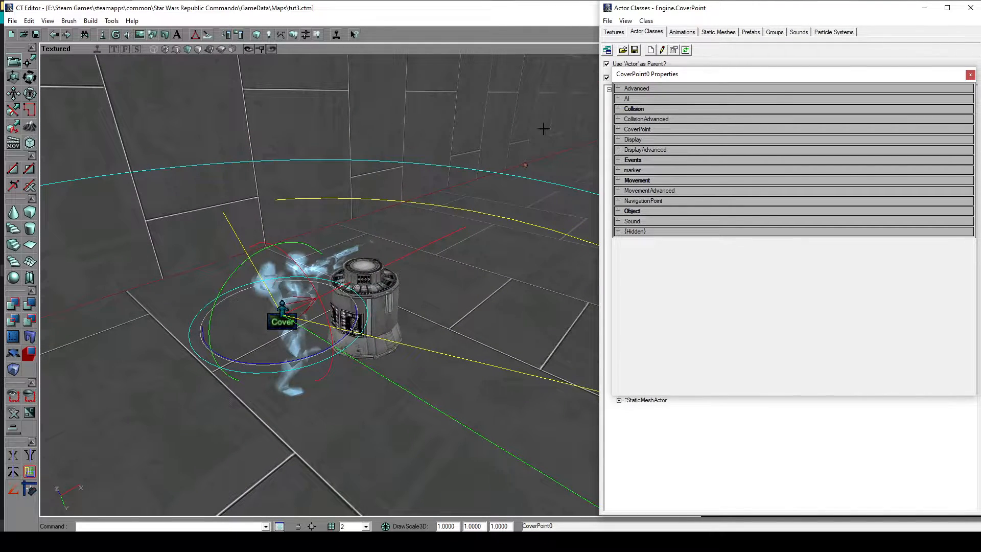
left_click(639, 130)
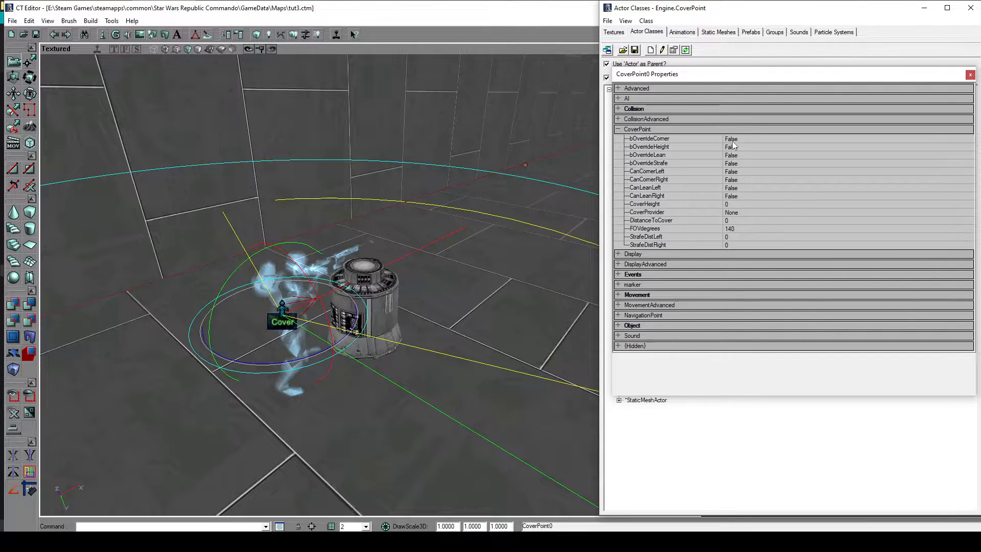
left_click(745, 188)
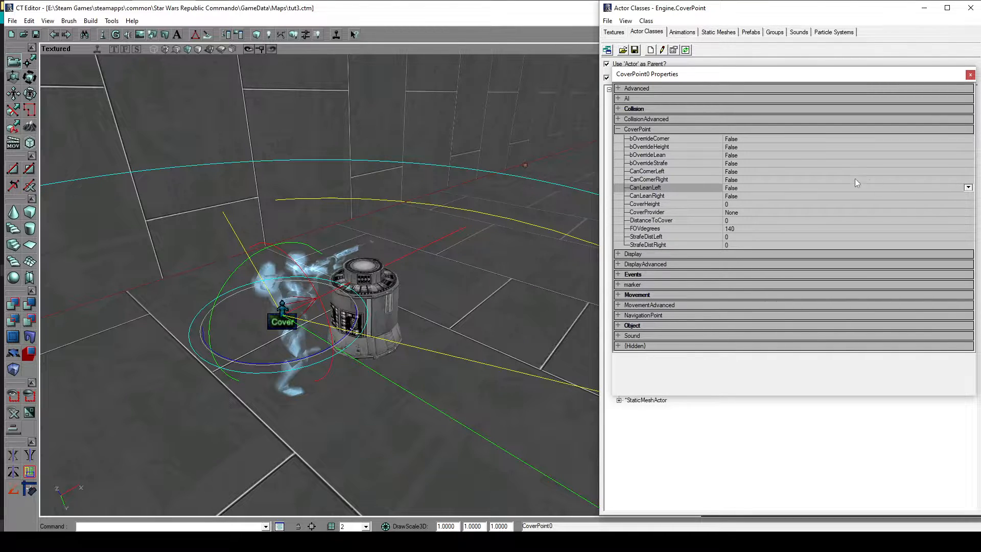
left_click(768, 196)
left_click(959, 188)
left_click(968, 188)
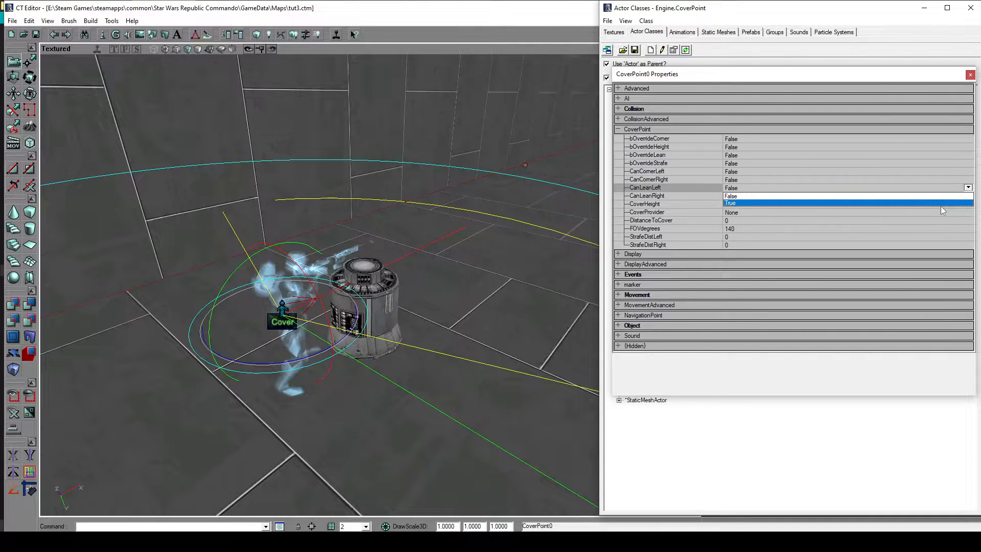
left_click(941, 206)
left_click(969, 197)
left_click(968, 196)
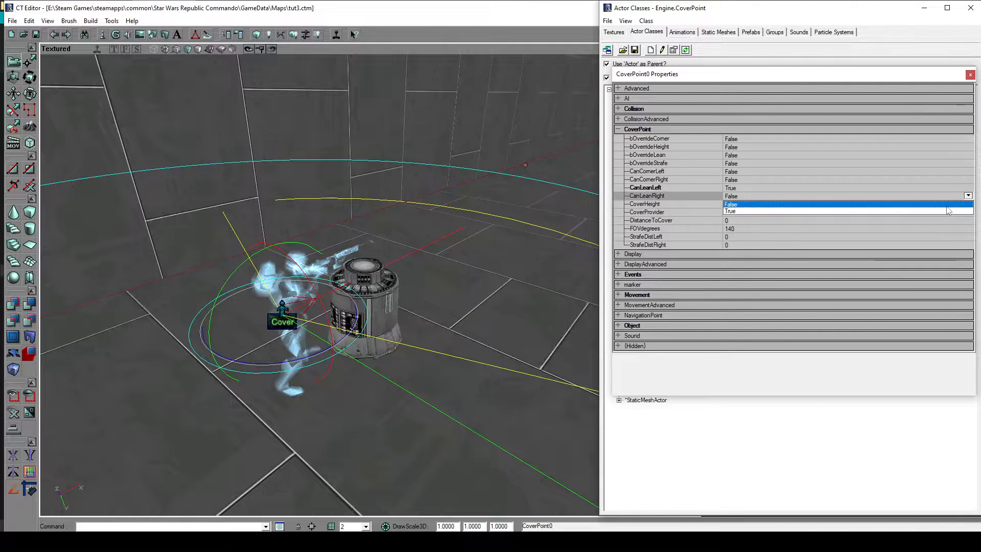
left_click(943, 212)
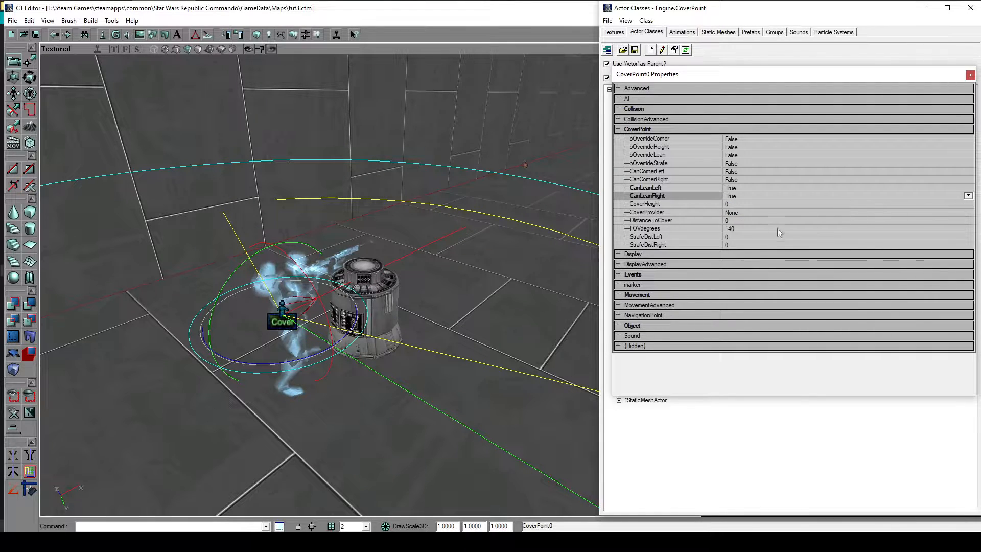
Set the cover point's StrafeDistLeft and StrafeDistRight to 300
left_click(731, 236)
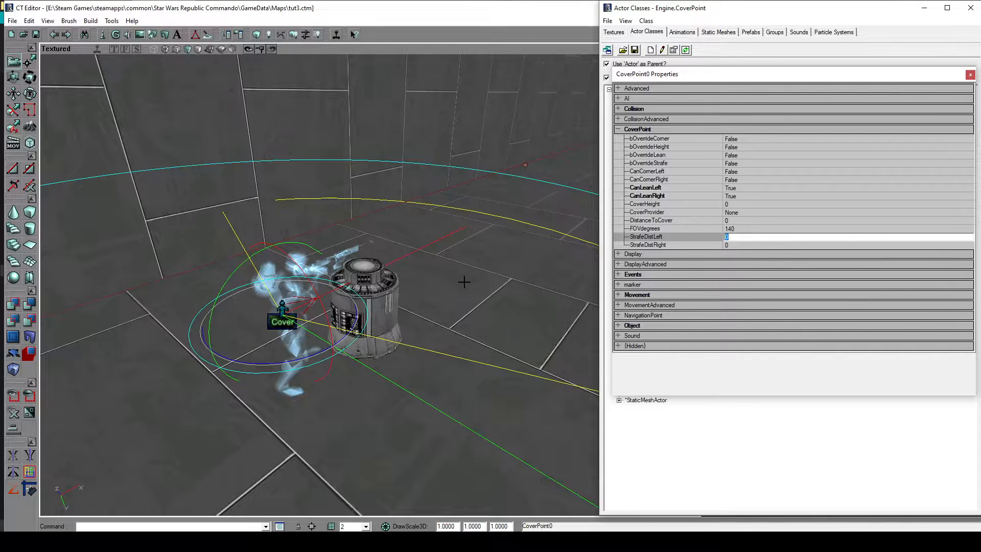
mouse_move(463, 281)
left_mouse_down()
mouse_move(542, 281)
mouse_move(462, 283)
left_mouse_up()
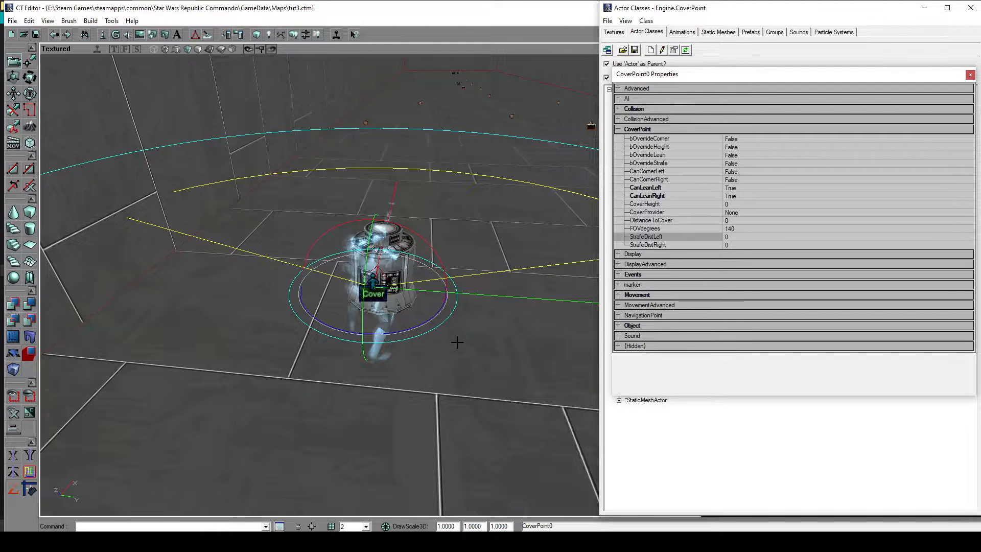
left_click(746, 237)
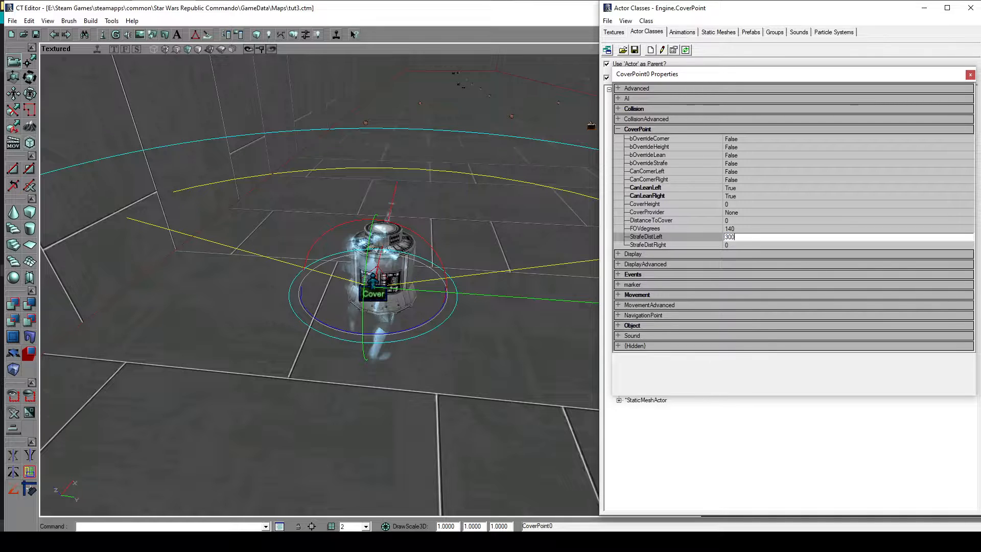
left_click(745, 246)
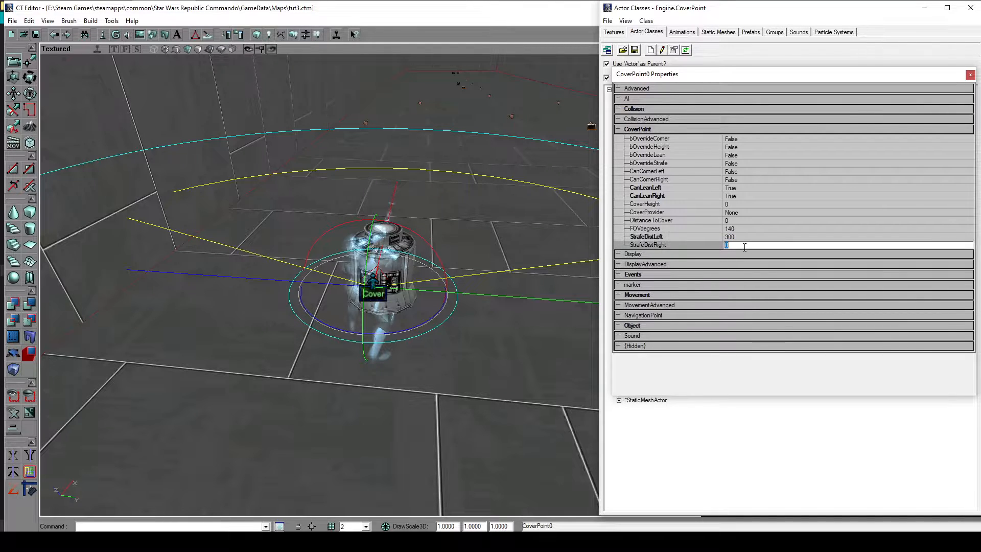
key("Return")
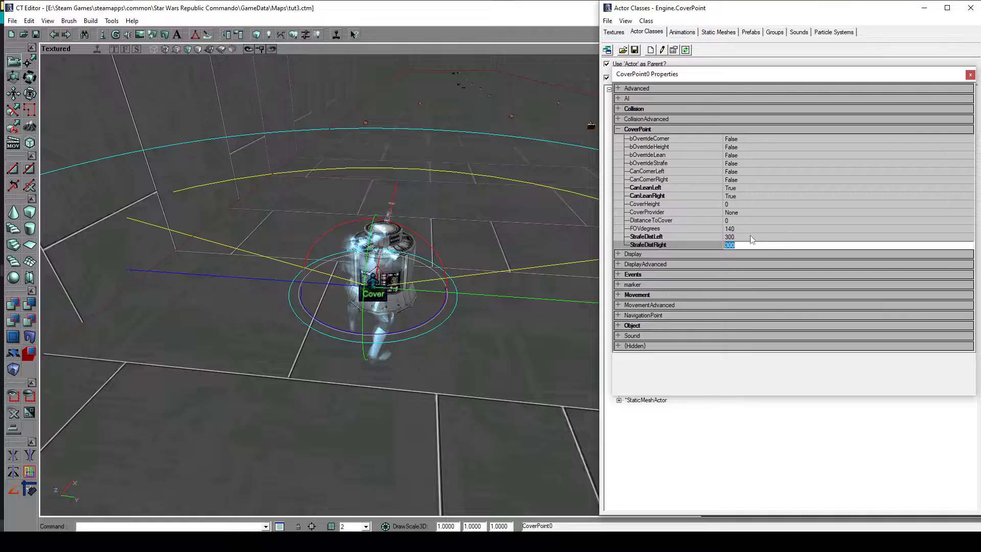
Set the cover point's FOVdegrees to 50 and examine the resulting view cone
right_click_drag(543, 291, 707, 248)
left_click(755, 228)
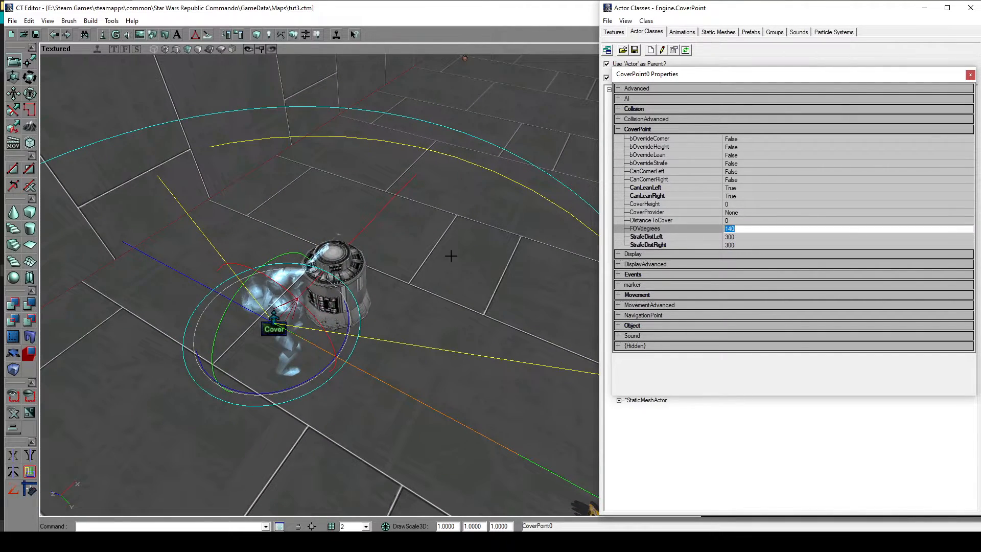
right_click_drag(416, 274, 460, 240)
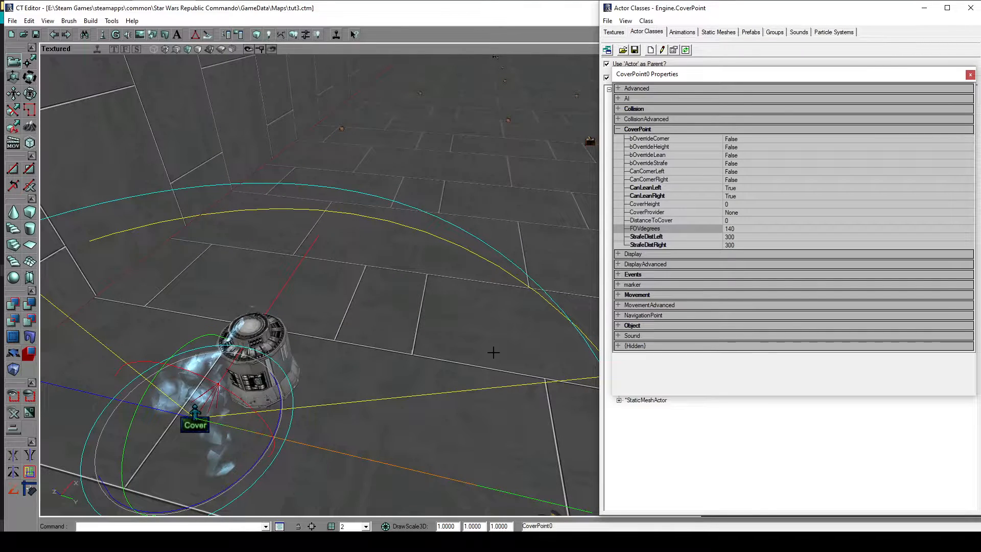
left_click(739, 228)
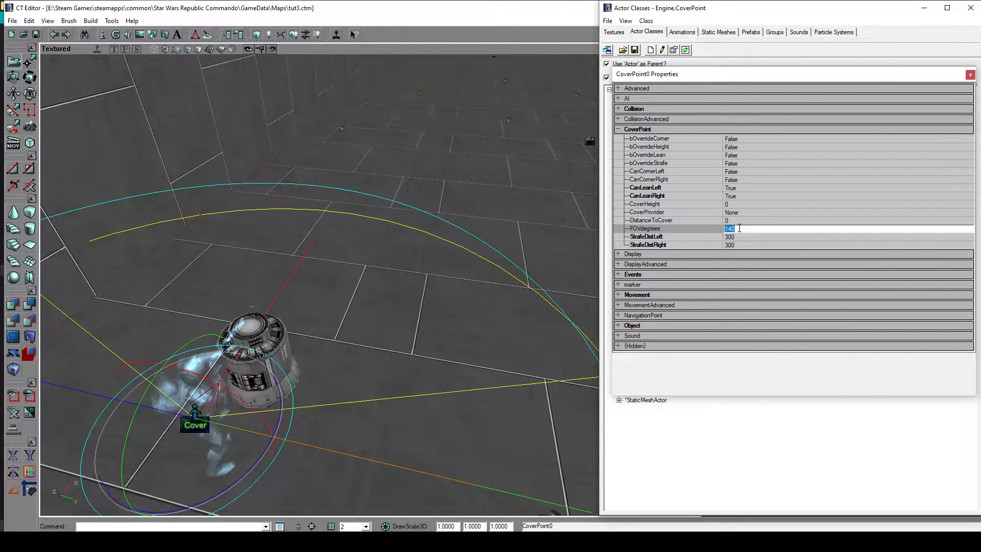
key("Return")
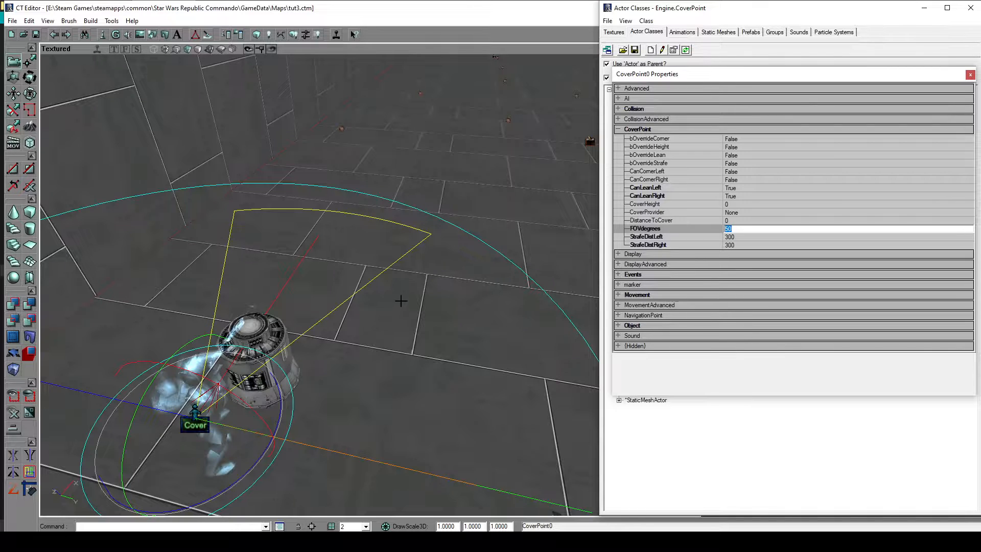
left_click_drag(434, 296, 292, 315)
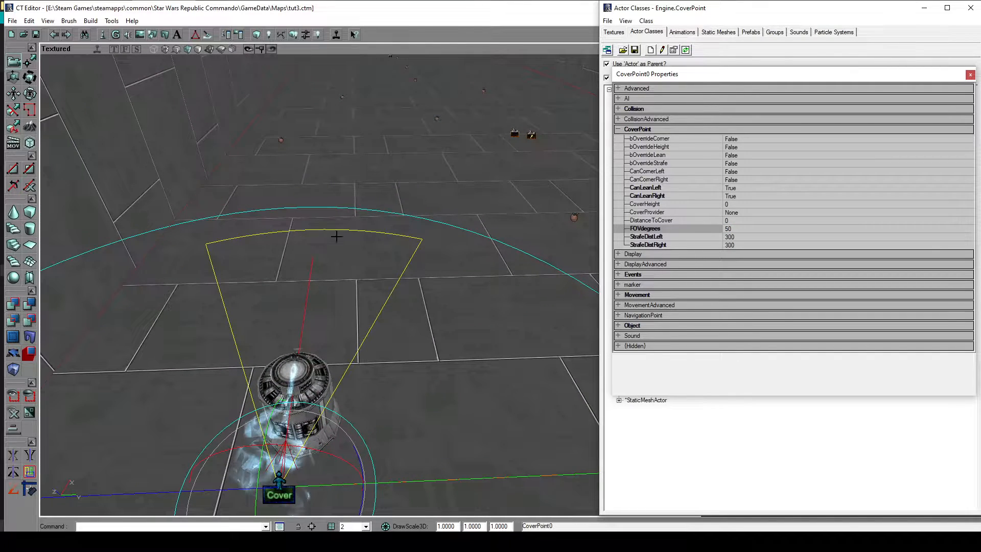
Set the cover point's FOVdegrees back to 140
left_click(790, 229)
type("140")
key("Return")
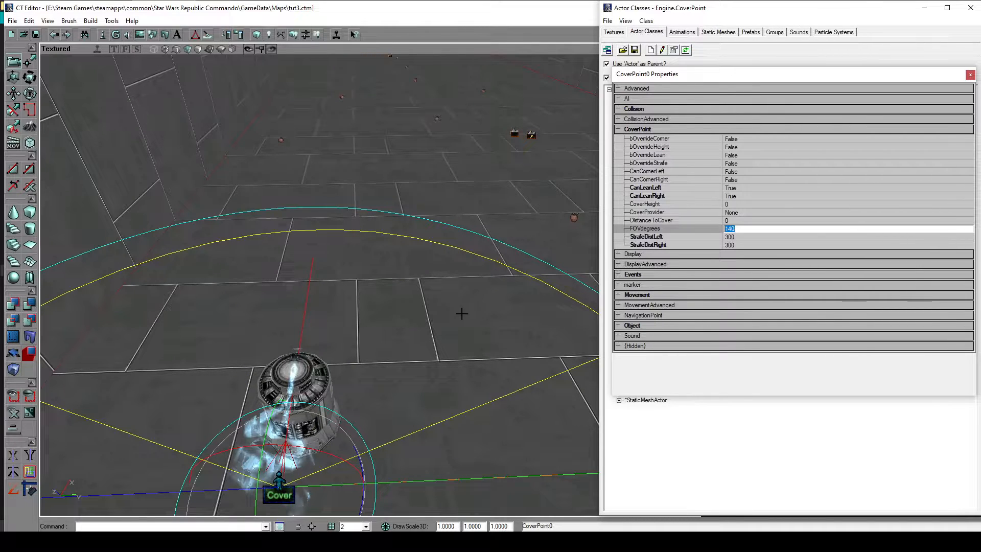
Set the cover point's DistanceToCover to 2000 and inspect the area in front of the canister
left_click_drag(461, 313, 560, 297)
left_click(744, 220)
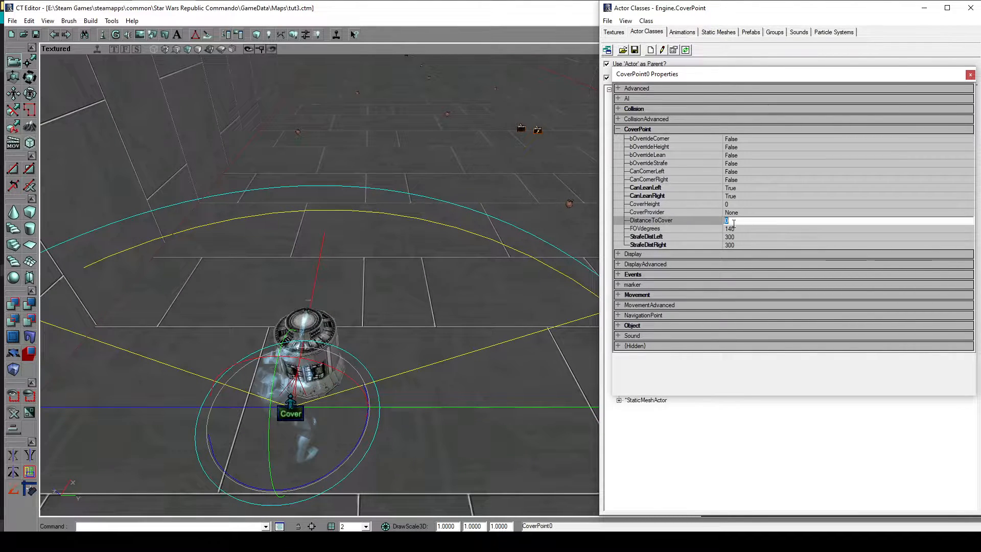
right_click_drag(476, 221, 475, 221)
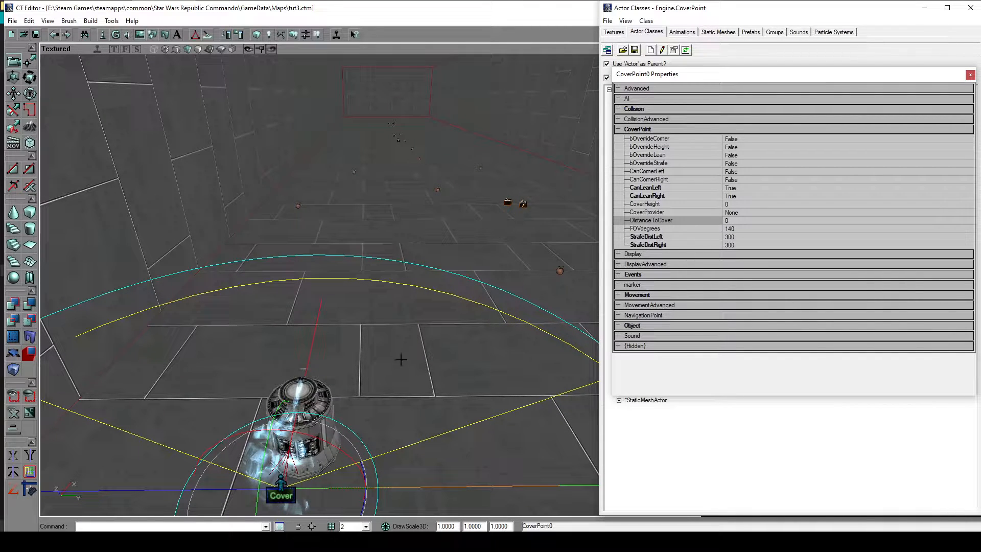
right_click_drag(388, 292, 389, 292)
right_click_drag(366, 171, 366, 171)
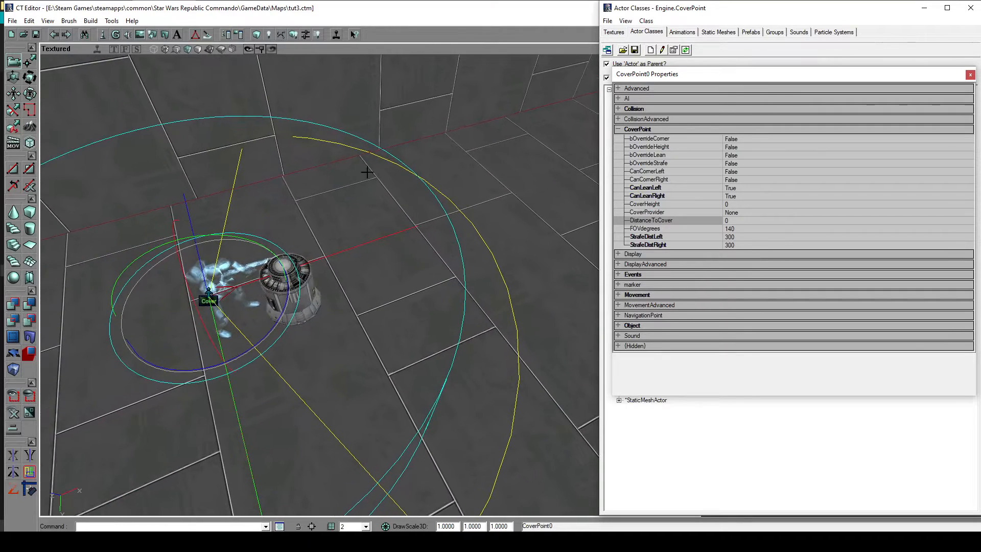
left_click(738, 220)
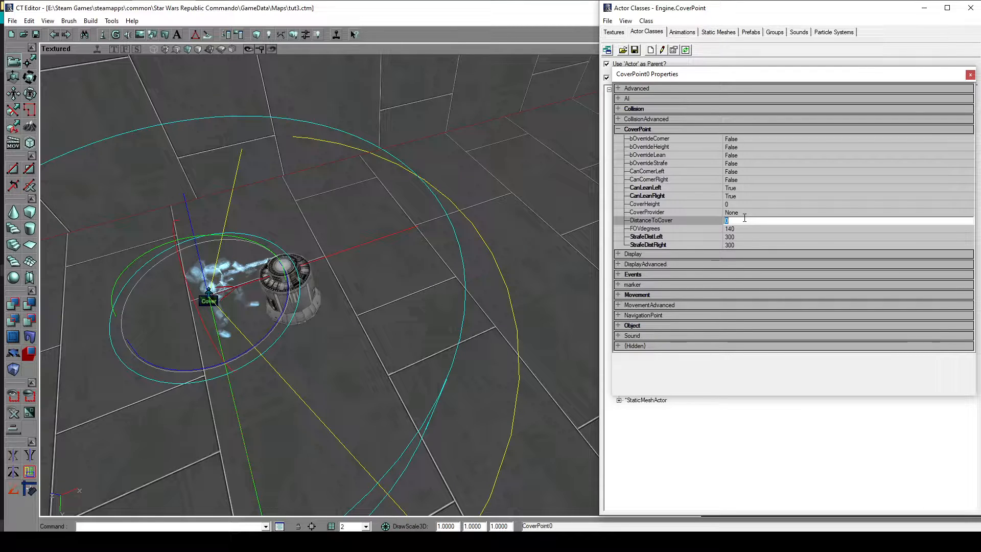
type("00")
type("20")
type("00")
key("Return")
right_click_drag(464, 181, 464, 181)
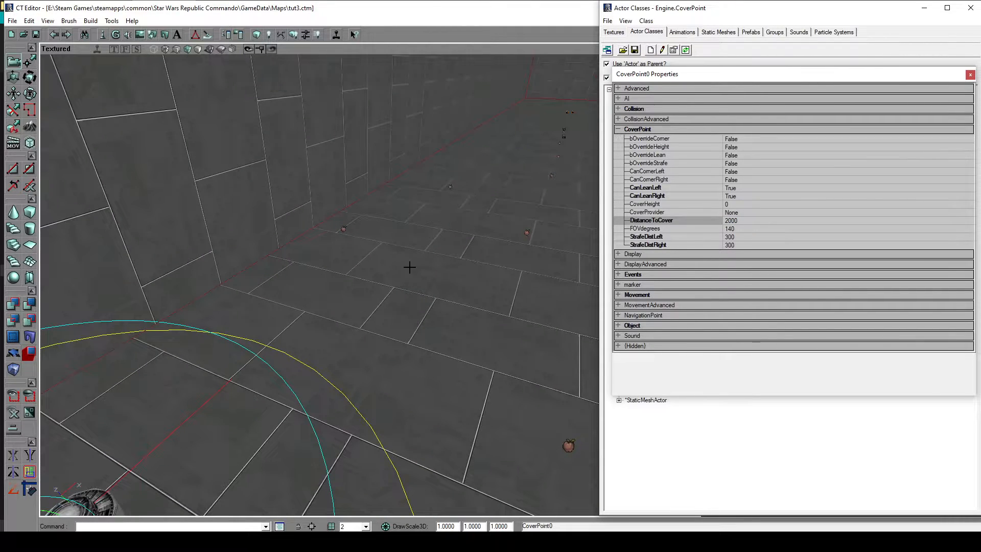
right_click_drag(409, 266, 386, 220)
left_click_drag(375, 220, 375, 213)
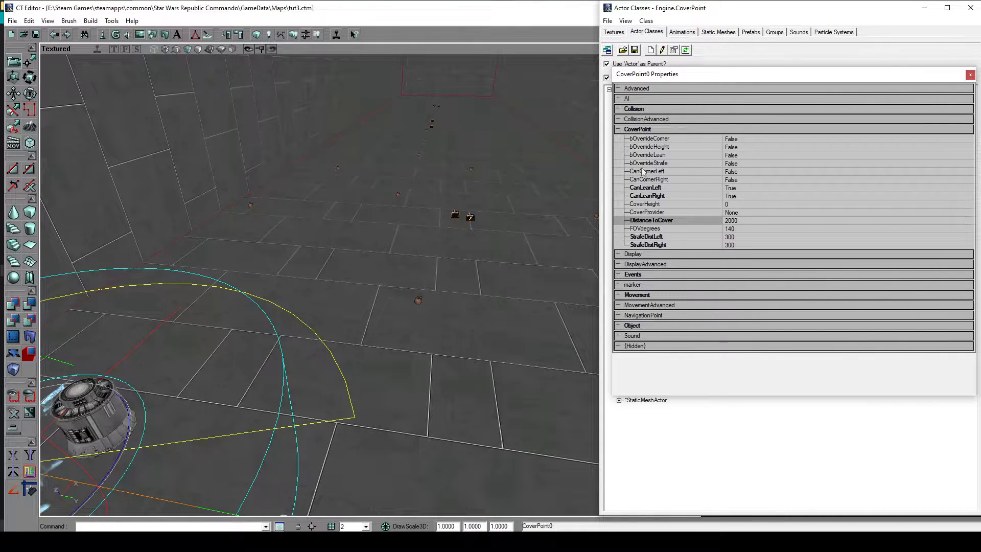
Review the cover point's marker properties and close its properties window
left_click(634, 132)
mouse_move(414, 235)
left_mouse_down()
mouse_move(317, 307)
mouse_move(406, 245)
left_mouse_up()
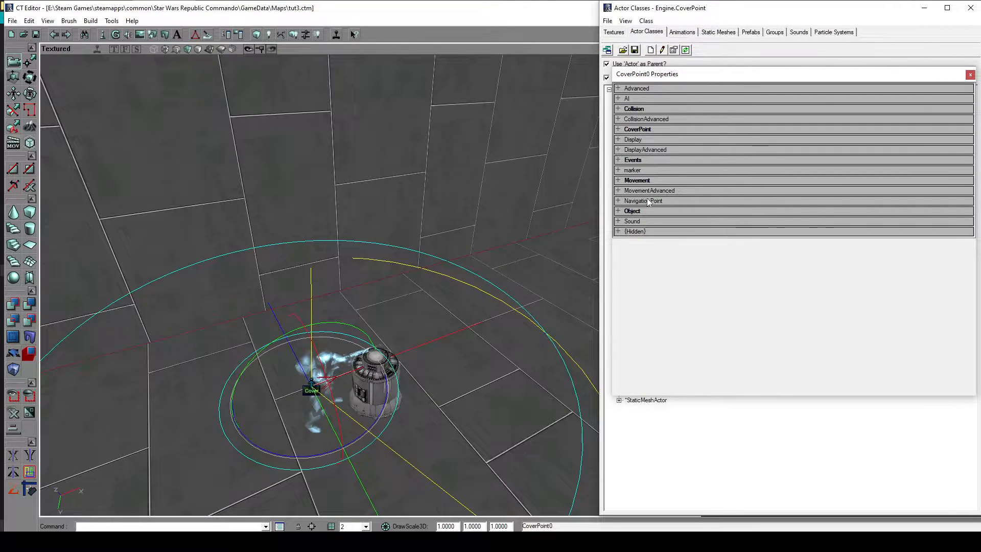
left_click(632, 170)
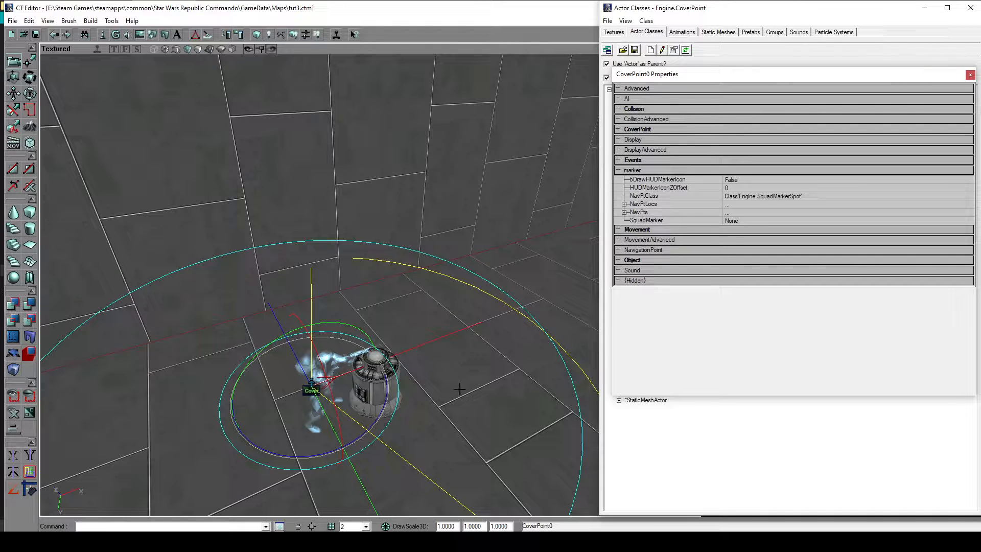
left_click_drag(463, 389, 429, 369)
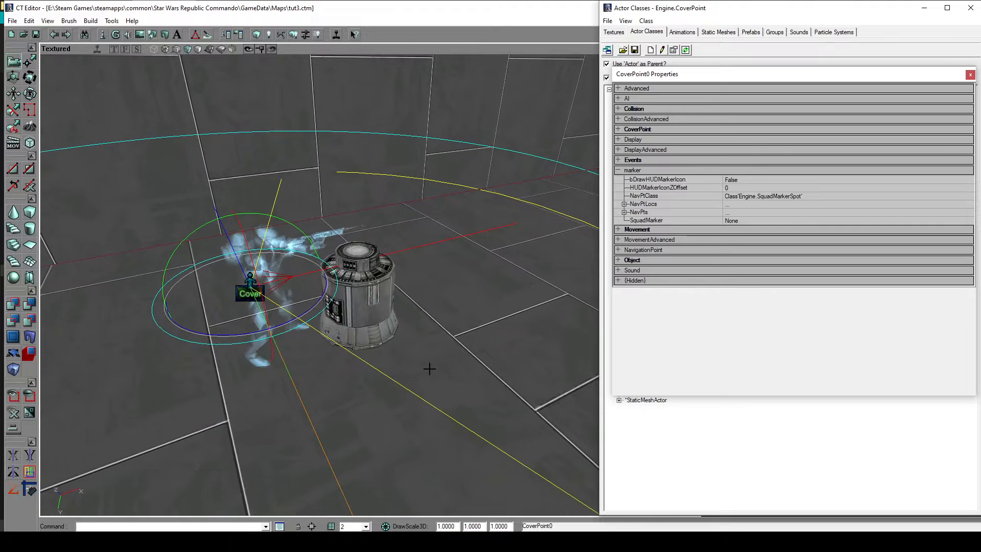
left_click(970, 75)
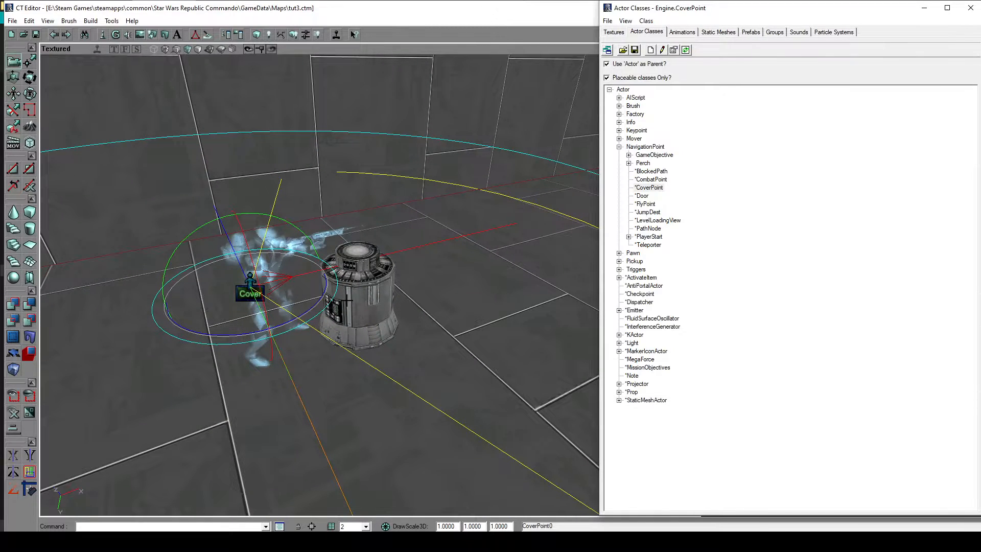
Add a NavPts entry in the canister's marker properties and assign CoverPoint0 to it
left_click(346, 300)
key("F4")
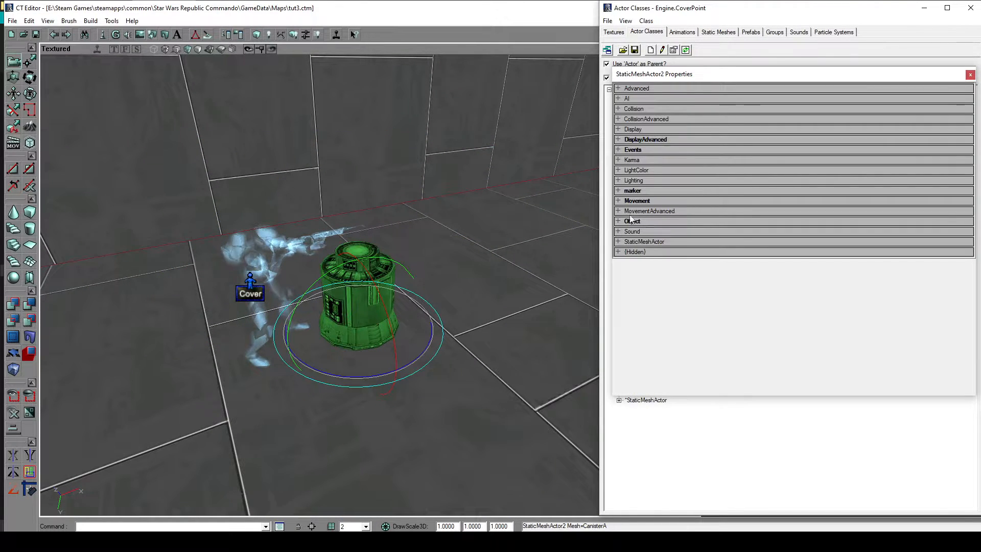
left_click(660, 191)
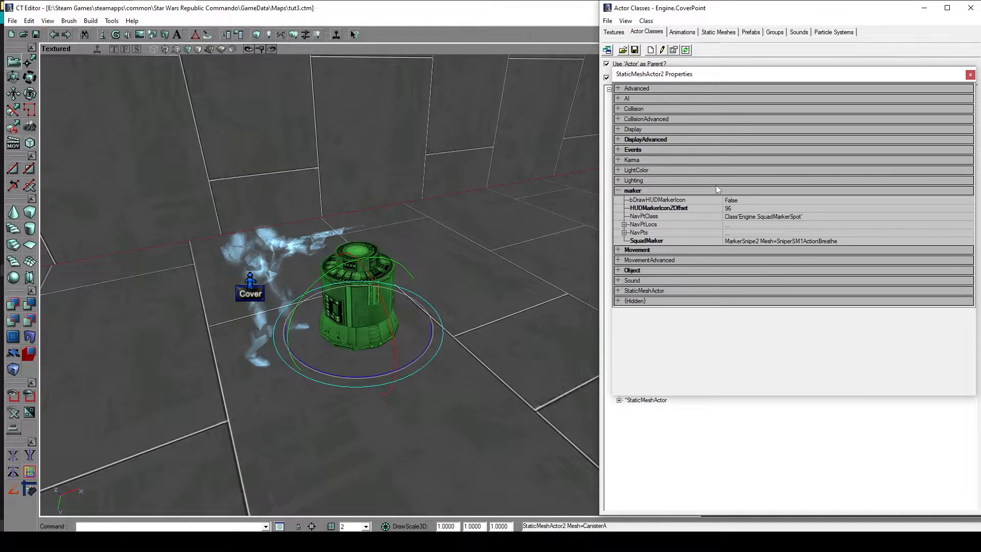
left_click(236, 297)
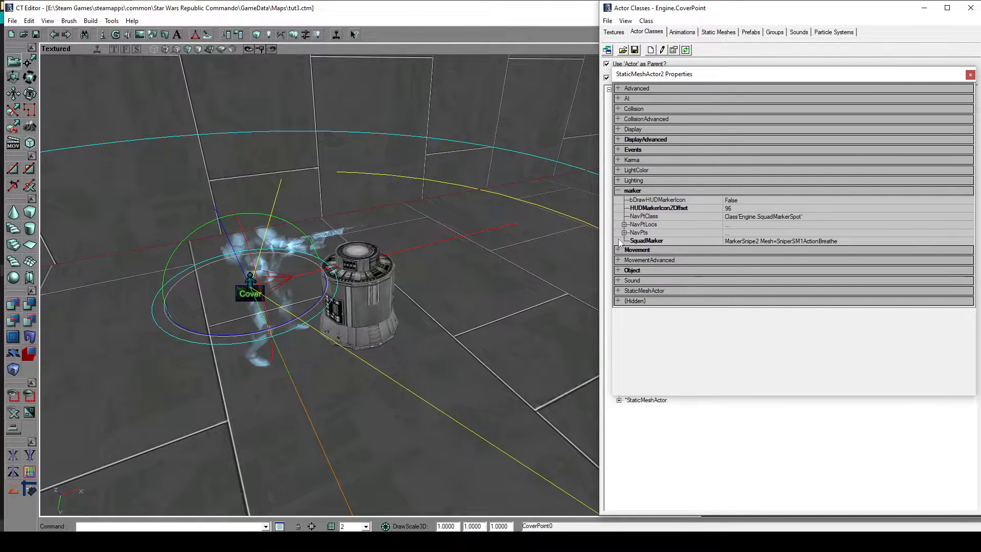
left_click(641, 233)
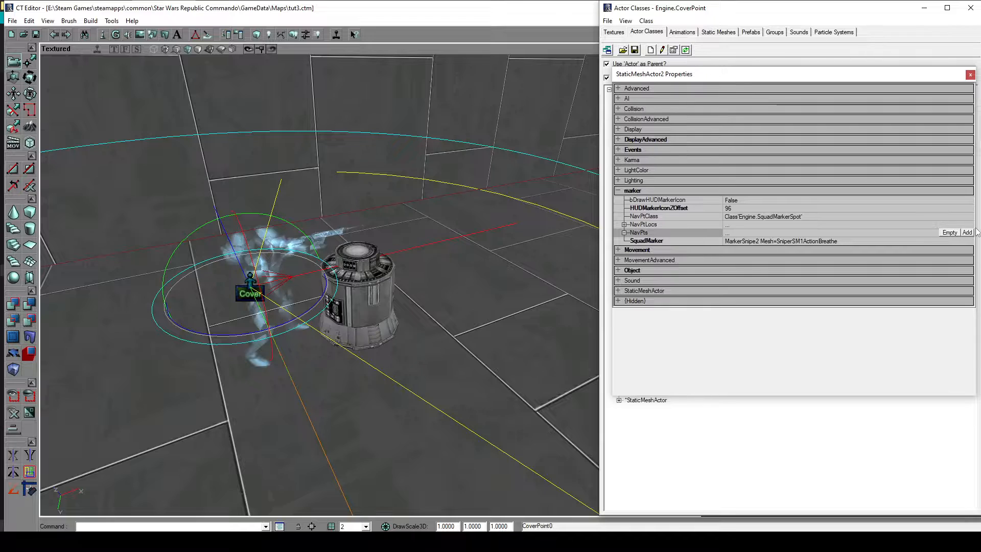
left_click(971, 234)
left_click(917, 240)
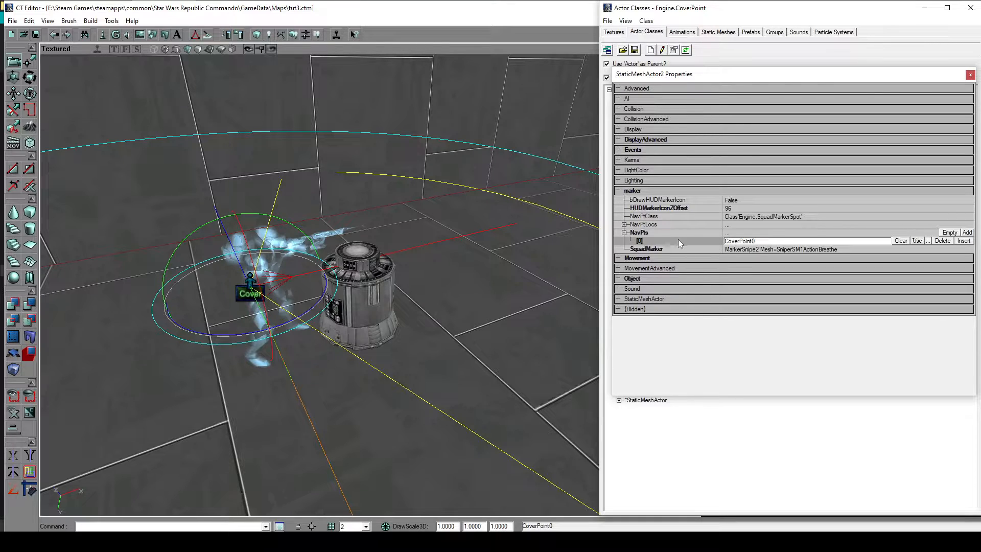
left_click(624, 233)
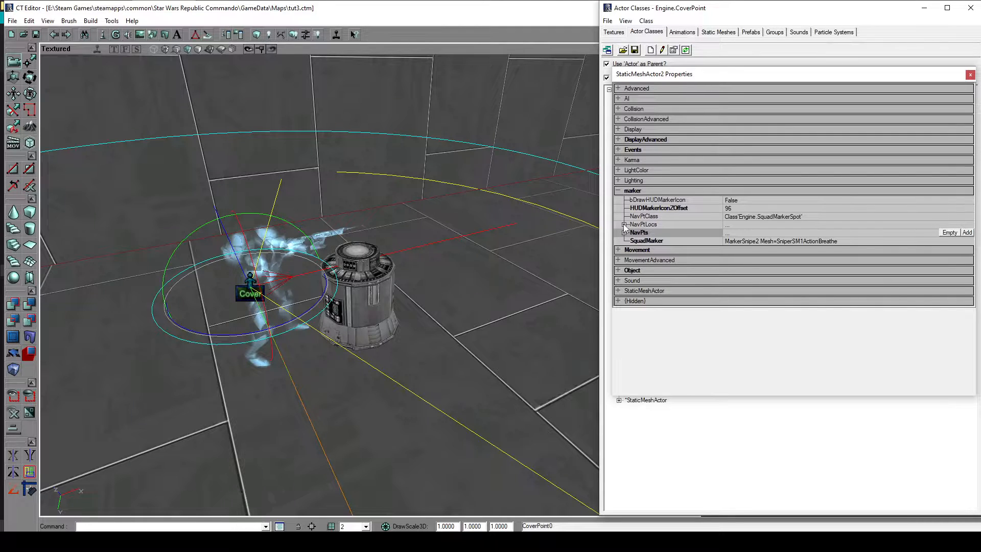
Add a NavPtLocs entry in the canister's marker properties and set its Offset X to -200
left_click(623, 224)
left_click(967, 224)
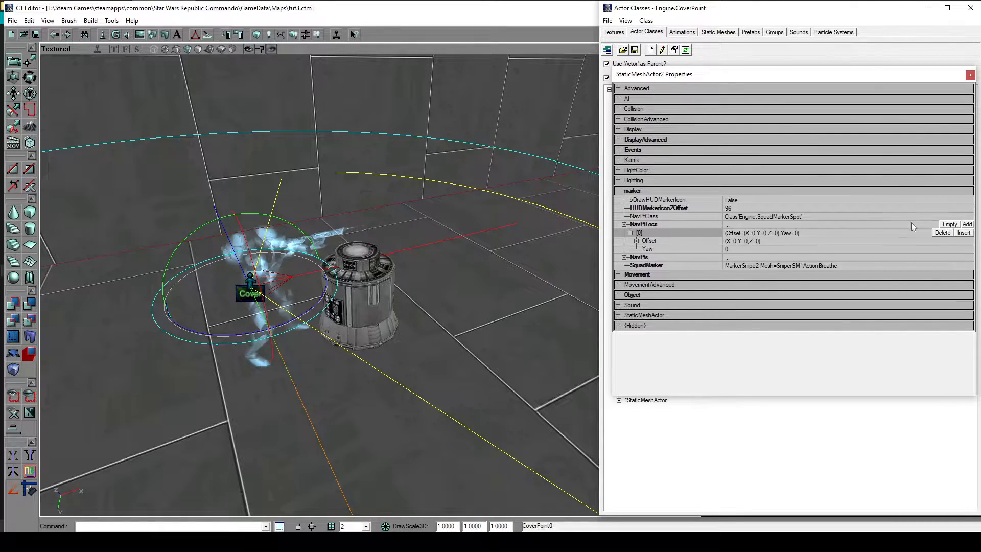
left_click(636, 241)
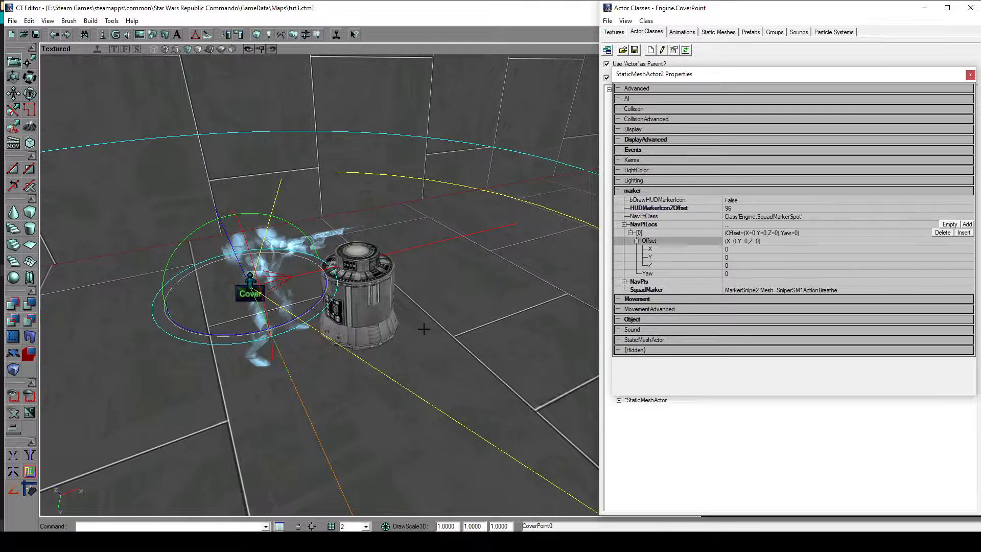
mouse_move(423, 329)
left_mouse_down()
mouse_move(423, 312)
mouse_move(389, 345)
left_mouse_up()
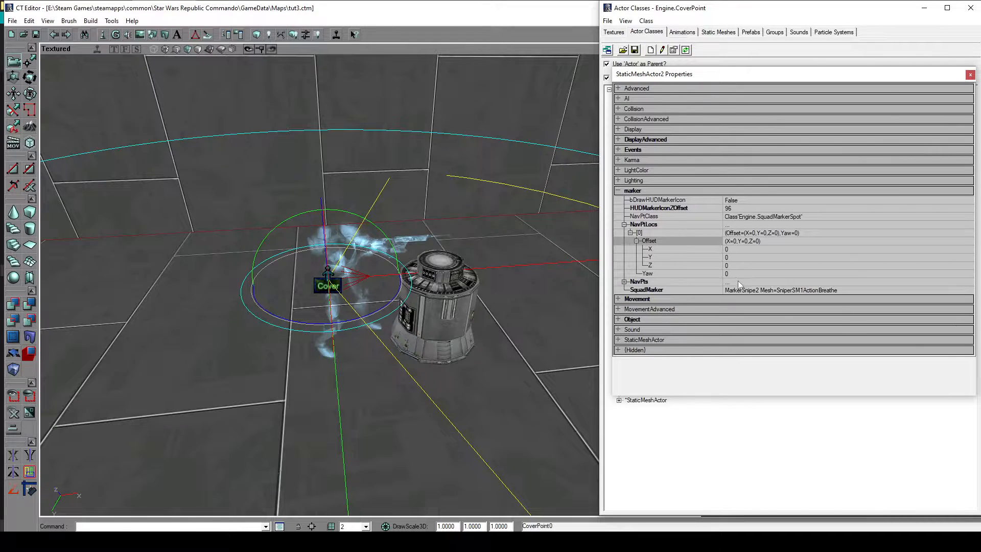
left_click(748, 265)
left_click(744, 249)
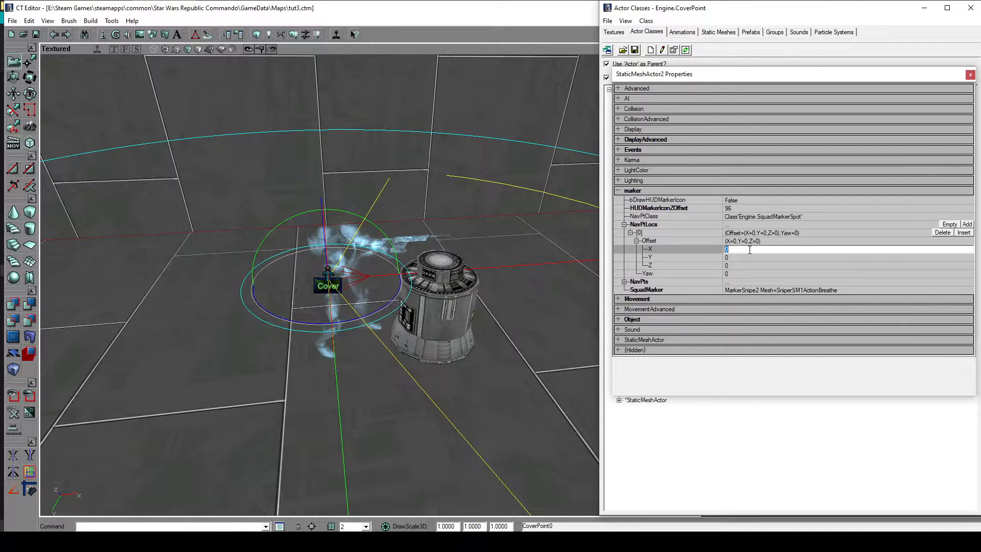
type("-200")
key("Return")
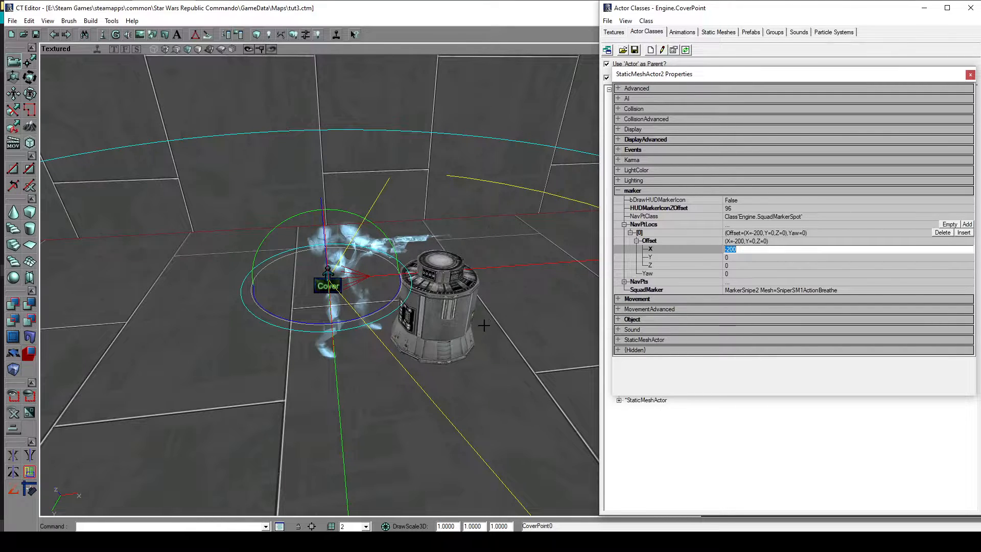
left_click_drag(484, 325, 448, 324)
left_click_drag(300, 300, 280, 210)
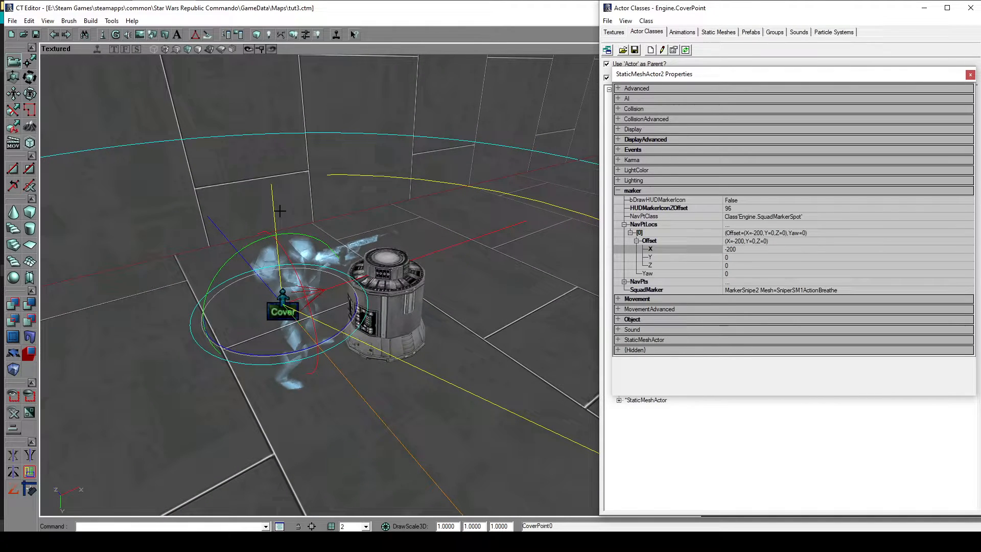
Rebuild the changed AI paths and dismiss the Map Check report
left_click(91, 20)
left_click(143, 93)
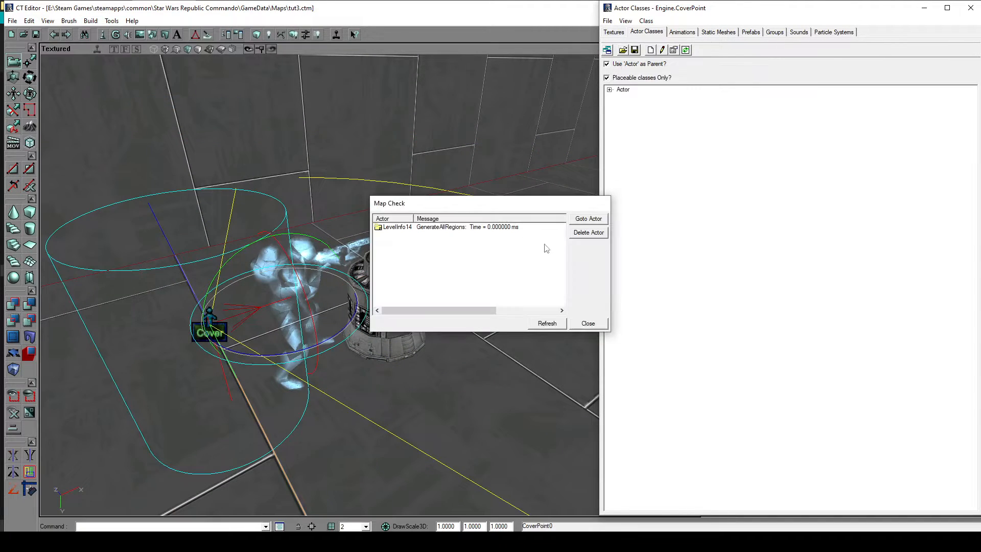
left_click(592, 322)
Set the Offset X of the canister's NavPtLocs entry to -100 and close its properties
left_click(417, 301)
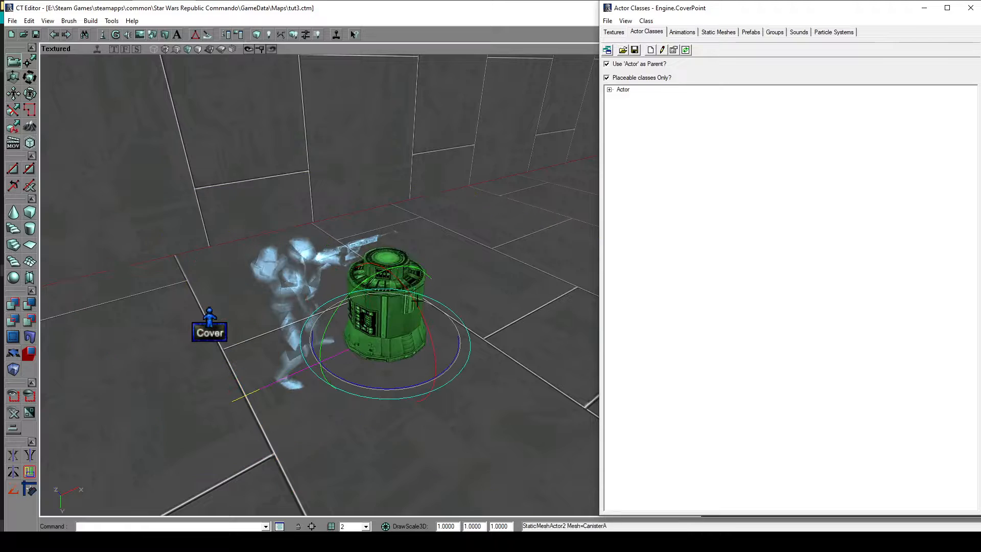
double_click(409, 274)
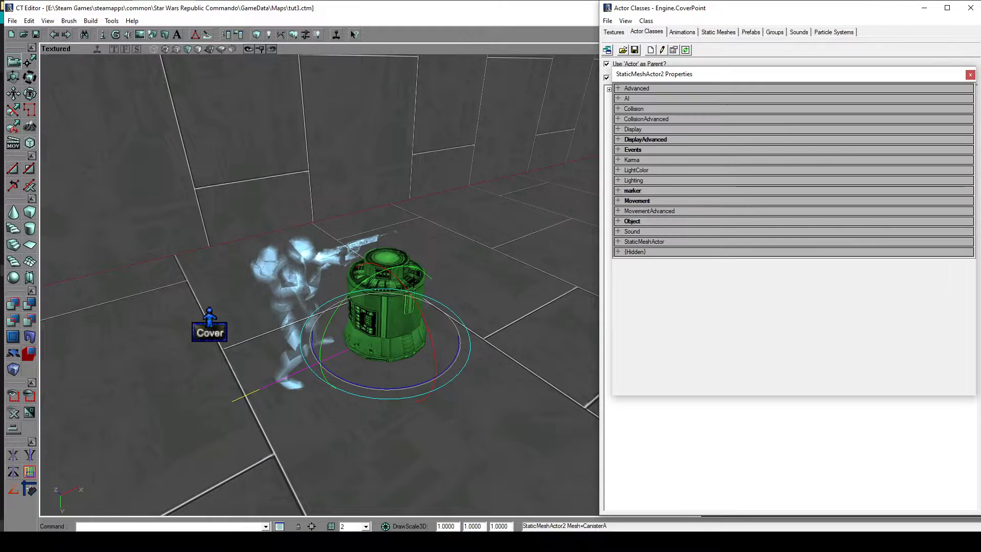
left_click(640, 190)
left_click(625, 225)
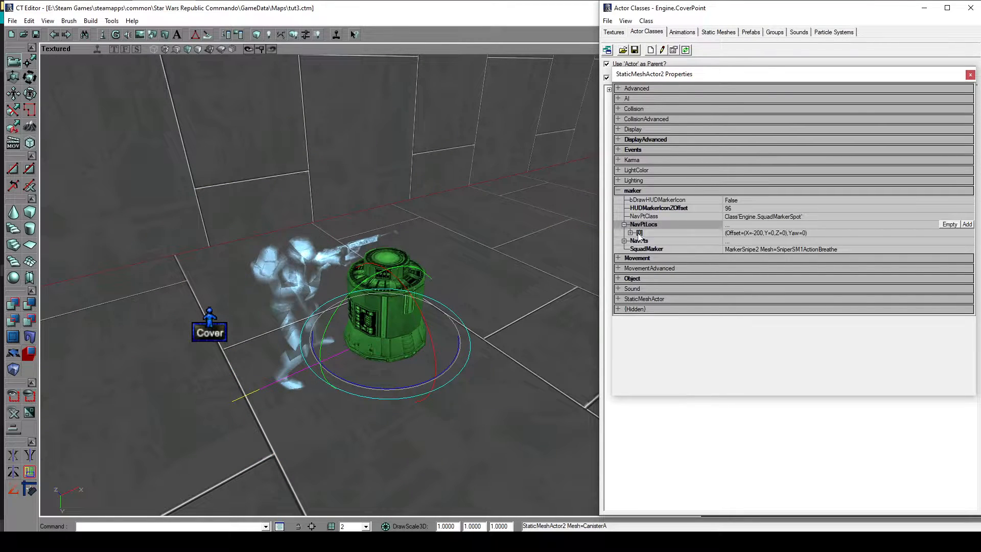
left_click(630, 232)
left_click(637, 241)
left_click(754, 249)
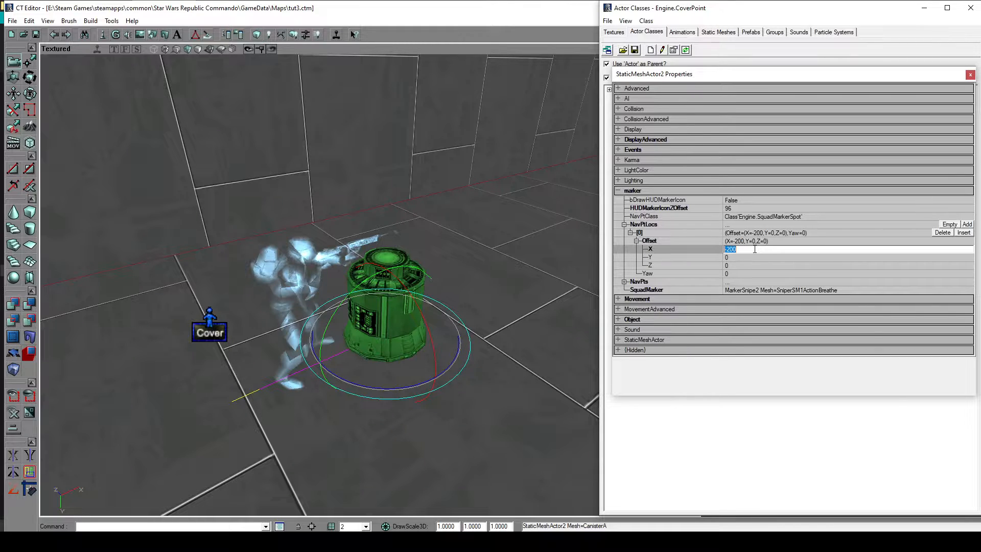
type("-100")
left_click(971, 75)
Rebuild the map's AI paths with the new offset and dismiss the Map Check report
left_click(90, 20)
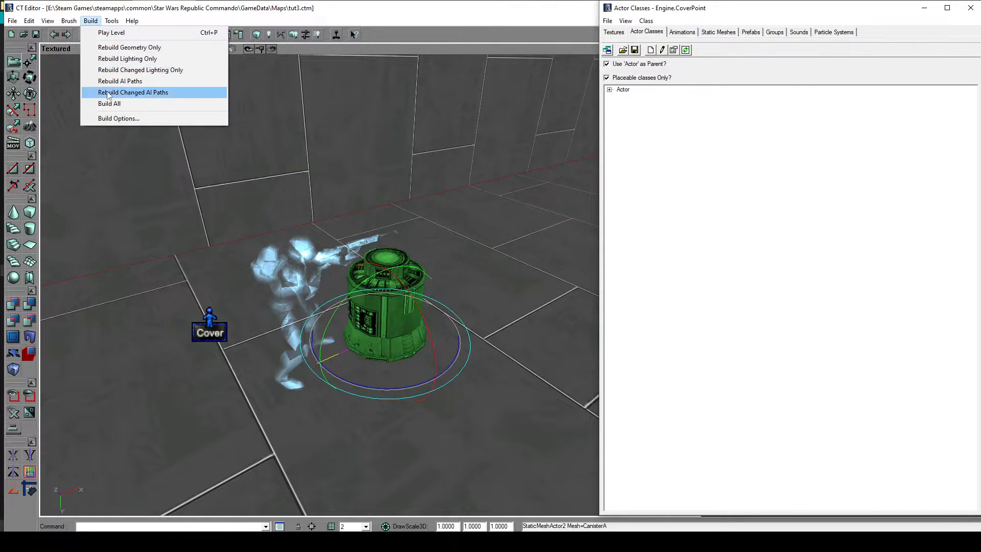
left_click(113, 108)
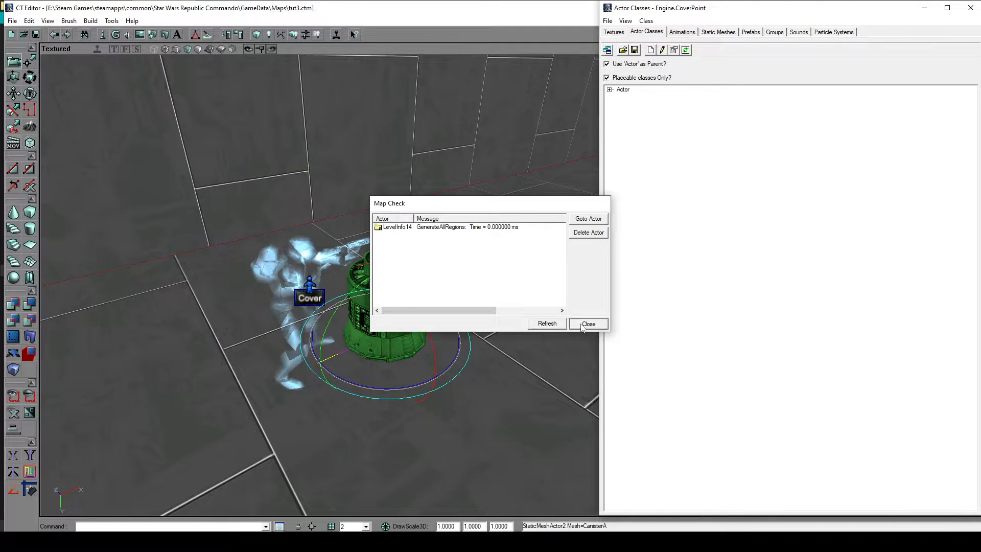
left_click(578, 325)
Add a path node on the floor on each side of the canister, one of them between it and the trooper
left_click_drag(506, 355, 532, 389)
right_click_drag(532, 388, 536, 409)
left_click_drag(537, 409, 408, 248)
mouse_move(470, 222)
left_mouse_down()
mouse_move(471, 204)
mouse_move(471, 221)
left_mouse_up()
left_click(468, 301)
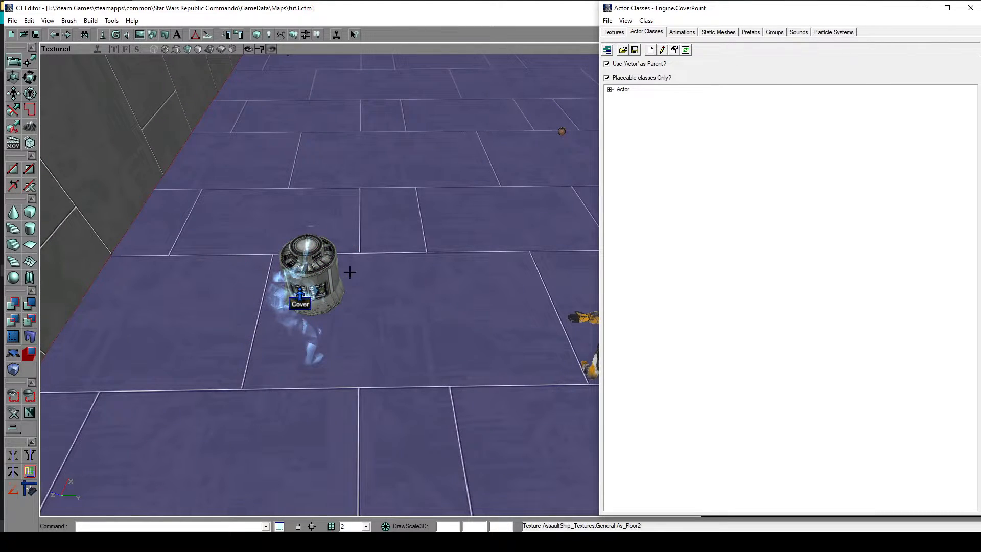
left_click_drag(448, 284, 485, 298)
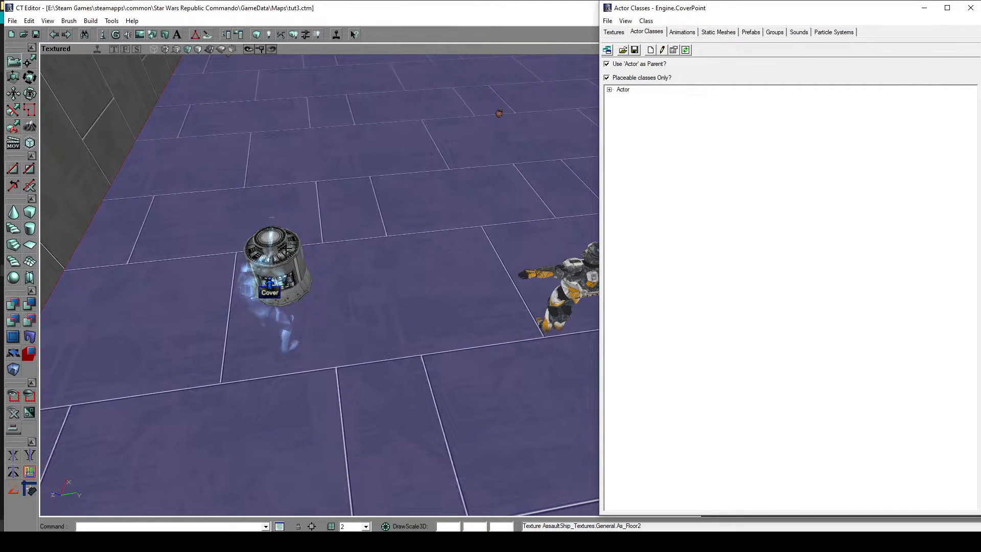
left_click_drag(346, 261, 333, 271)
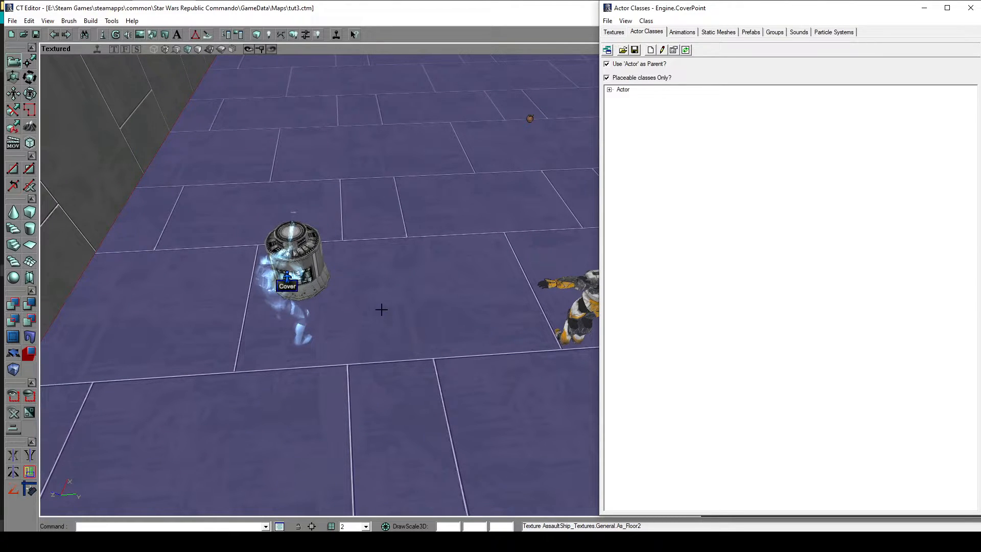
left_click_drag(431, 319, 289, 175)
right_click(383, 241)
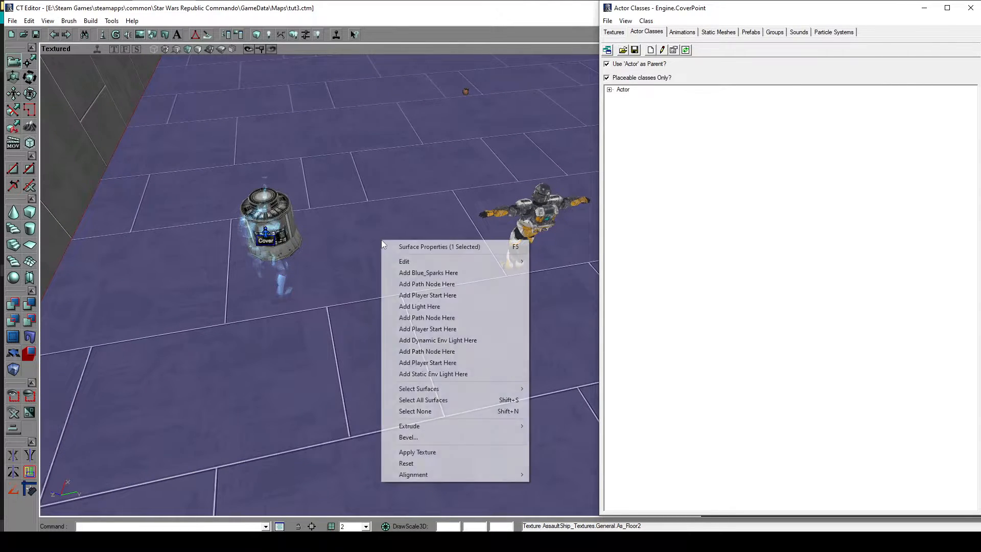
left_click(460, 319)
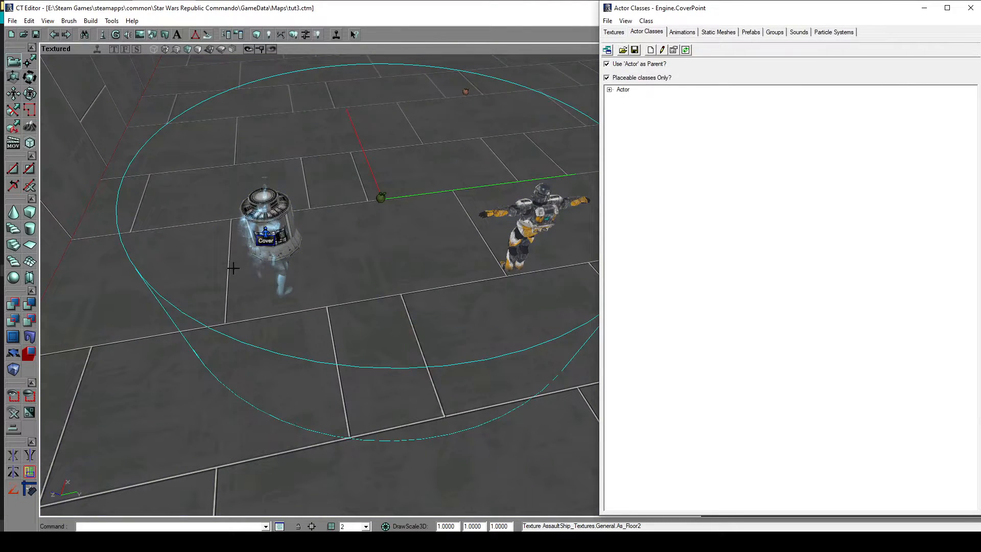
right_click(171, 260)
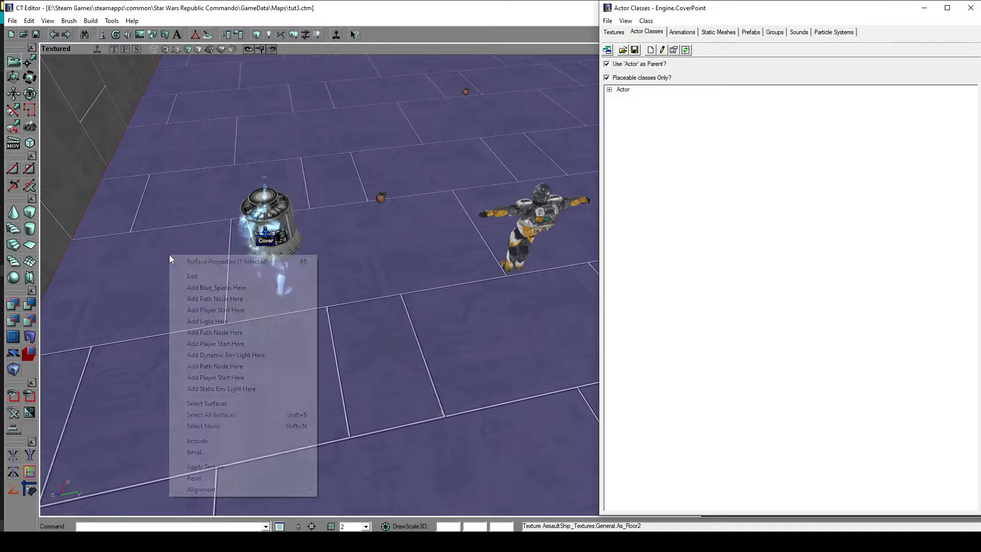
left_click(248, 333)
Add one path node on the floor in front of the CoverPoint and another on the far side of the canister
left_click(291, 355)
right_click_drag(291, 354, 295, 352)
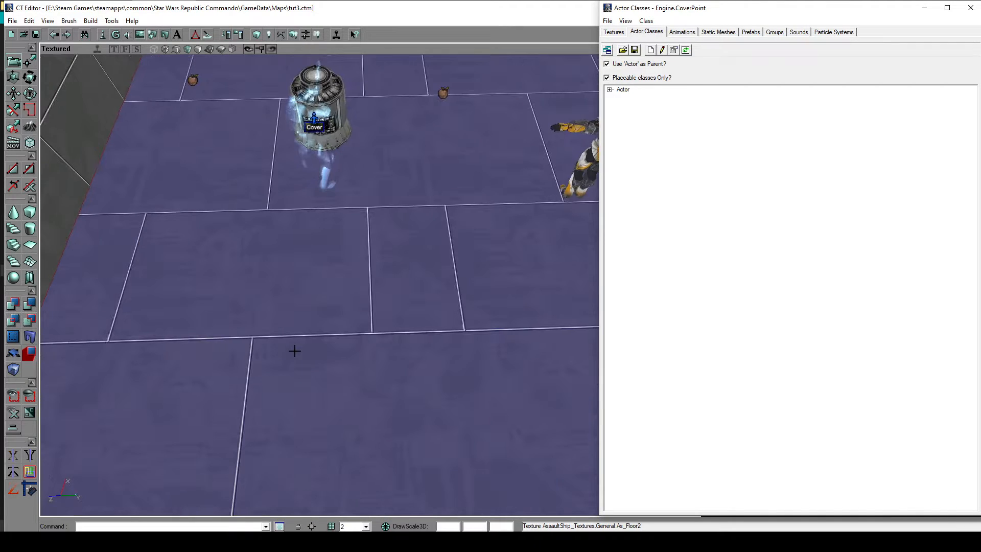
right_click(331, 266)
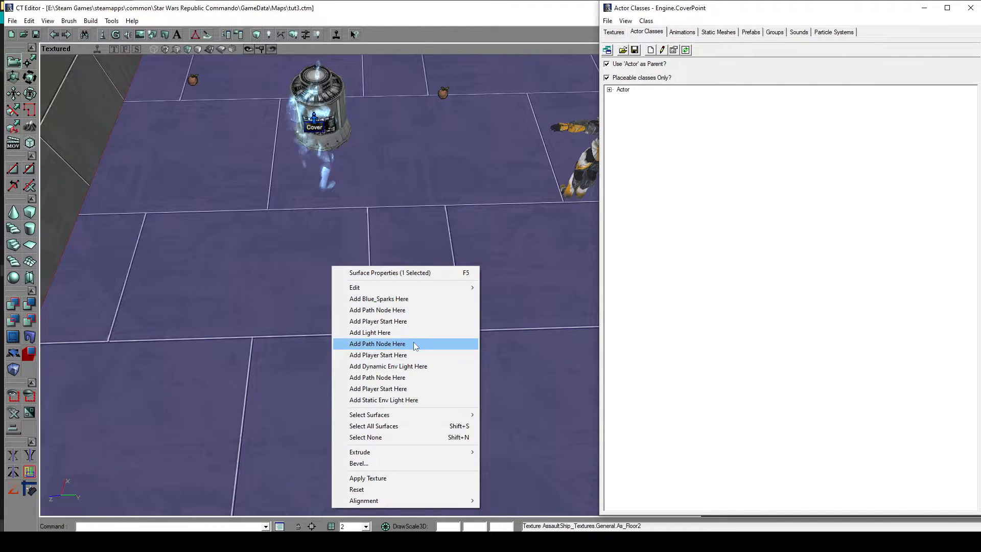
left_click(413, 342)
left_click_drag(414, 343, 348, 164)
right_click(378, 140)
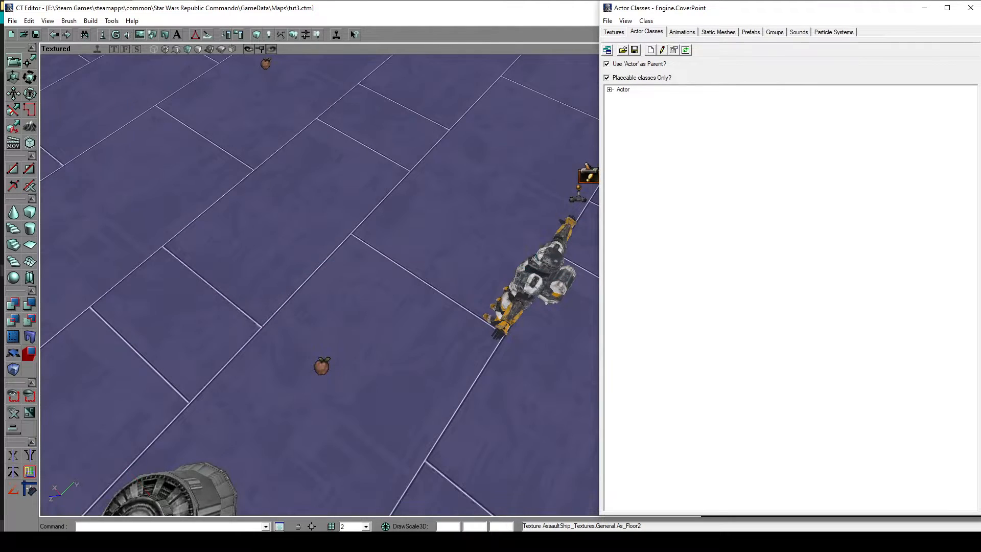
left_click(440, 197)
left_click_drag(285, 244, 234, 204)
right_click(234, 204)
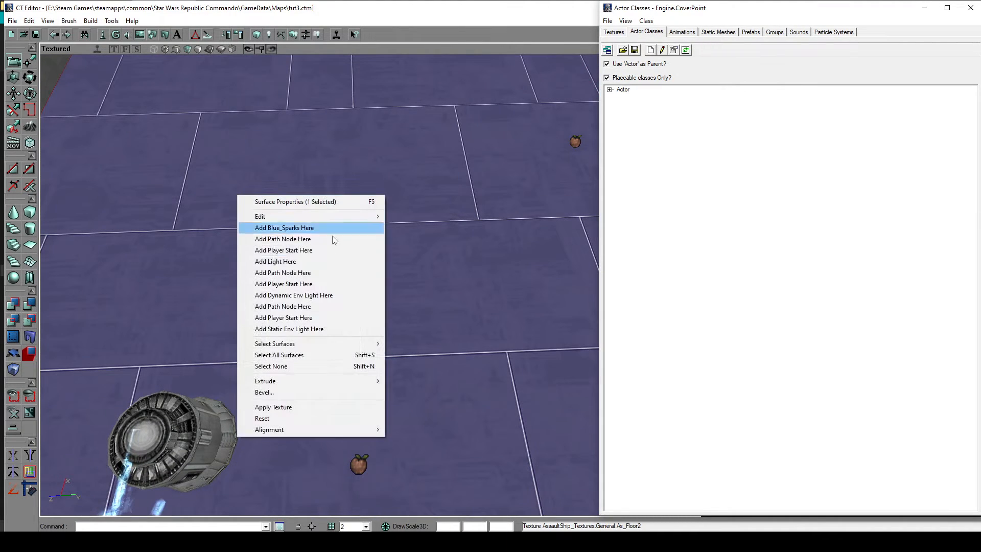
left_click(319, 274)
Rebuild the AI paths to include the new path nodes and dismiss the Map Check report
left_click(90, 20)
left_click(110, 101)
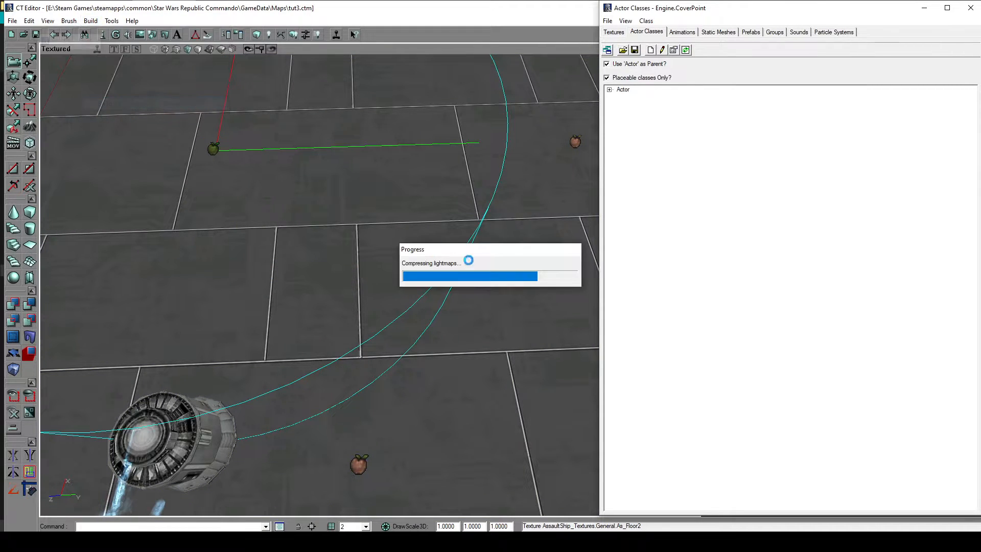
left_click(600, 324)
Turn on the display of paths in the textured viewport
left_click_drag(360, 311, 302, 358)
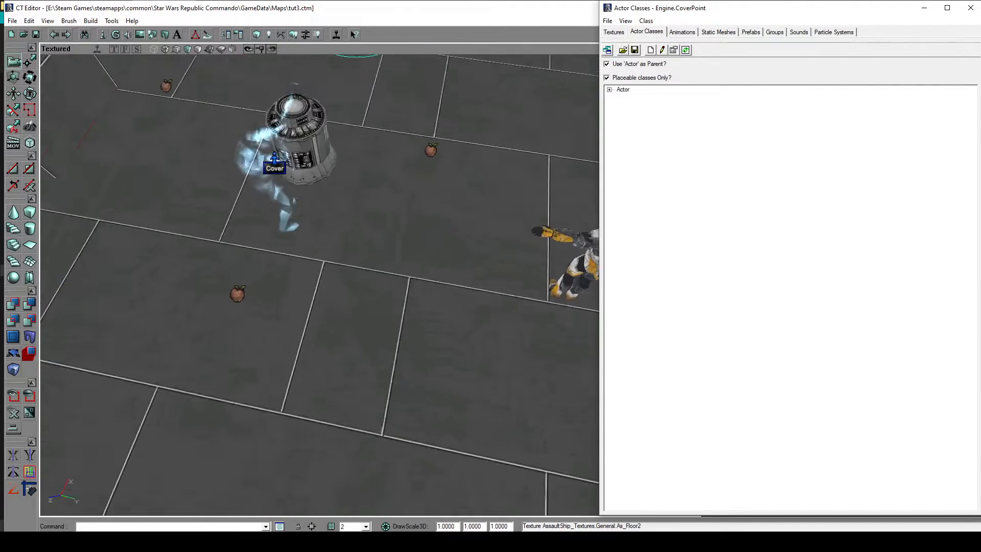
right_click_drag(302, 358, 301, 291)
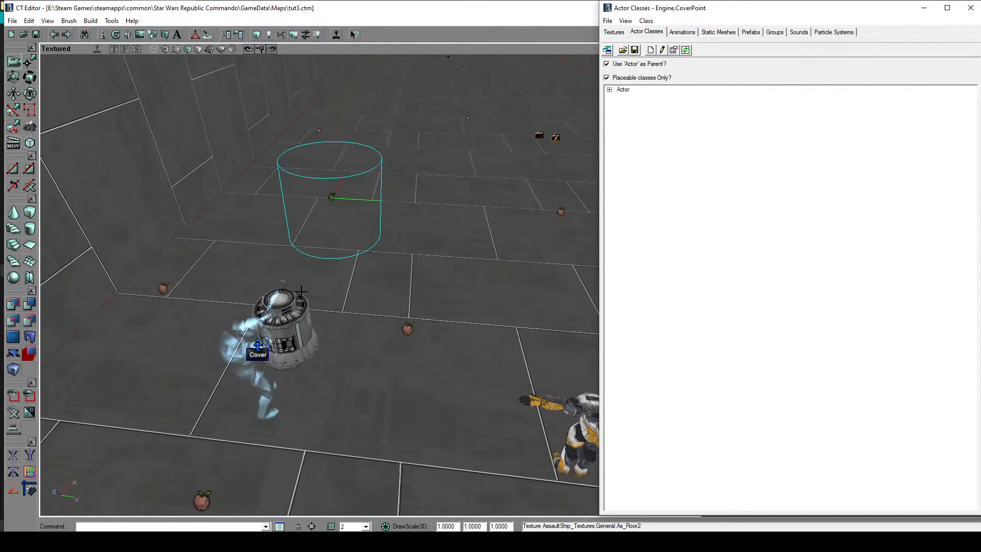
right_click(299, 52)
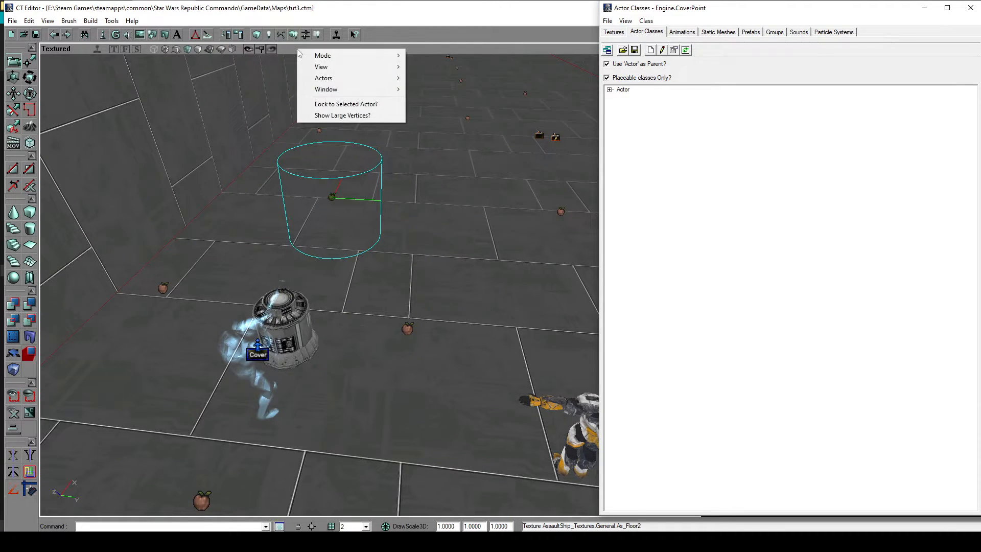
mouse_move(338, 69)
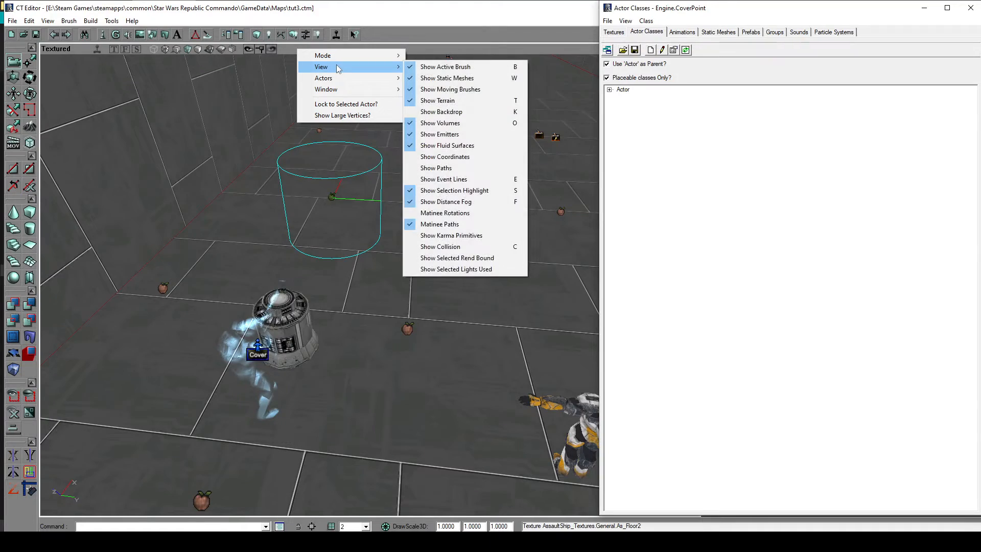
left_click(458, 168)
Examine how the path nodes around the canister connect to each other and to the CoverPoint
left_click_drag(455, 189, 455, 241)
mouse_move(301, 174)
left_mouse_down()
mouse_move(301, 164)
mouse_move(301, 174)
left_mouse_up()
left_click_drag(472, 266, 458, 234)
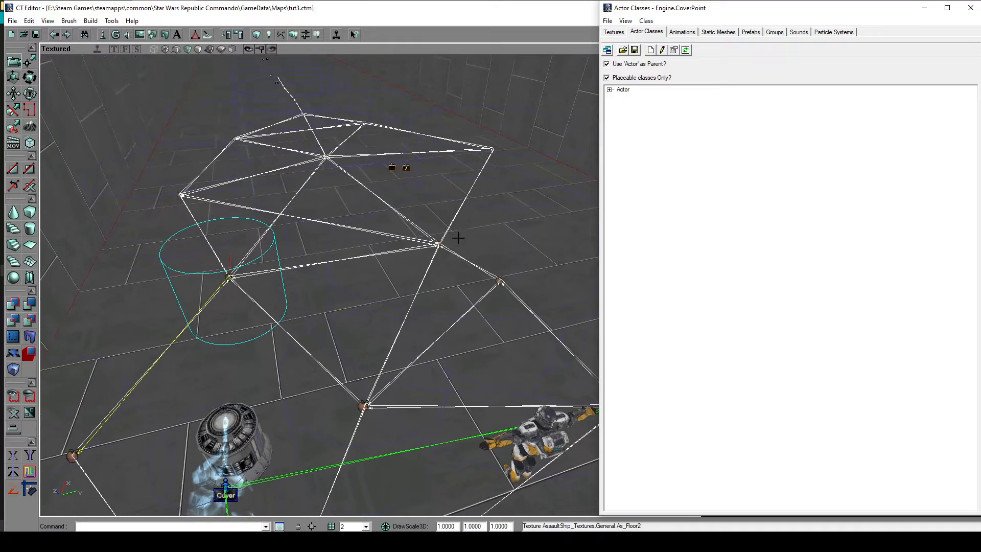
left_click_drag(399, 288, 399, 271)
mouse_move(282, 321)
left_mouse_down()
mouse_move(281, 291)
mouse_move(281, 321)
left_mouse_up()
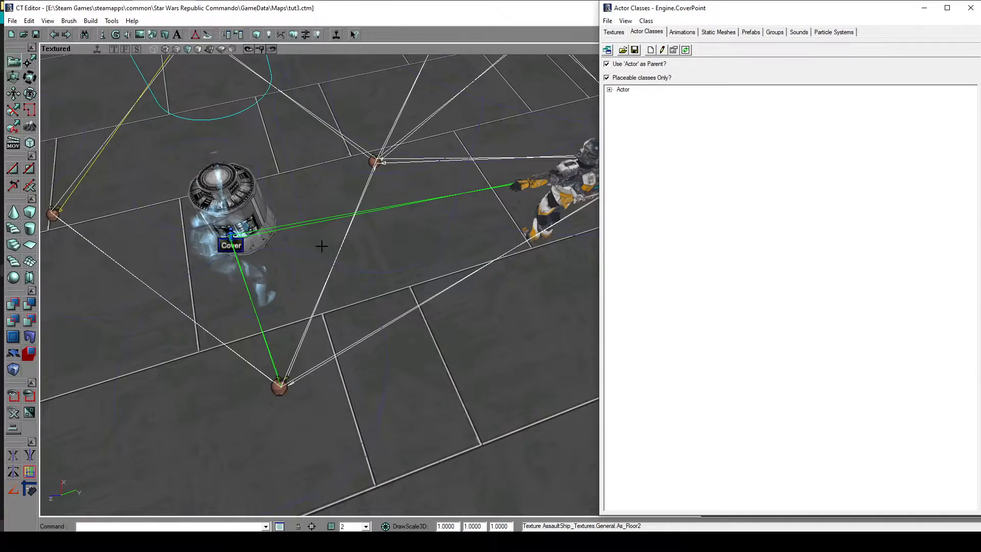
mouse_move(322, 247)
left_mouse_down()
mouse_move(401, 204)
mouse_move(419, 156)
mouse_move(434, 206)
mouse_move(388, 256)
mouse_move(304, 243)
left_mouse_up()
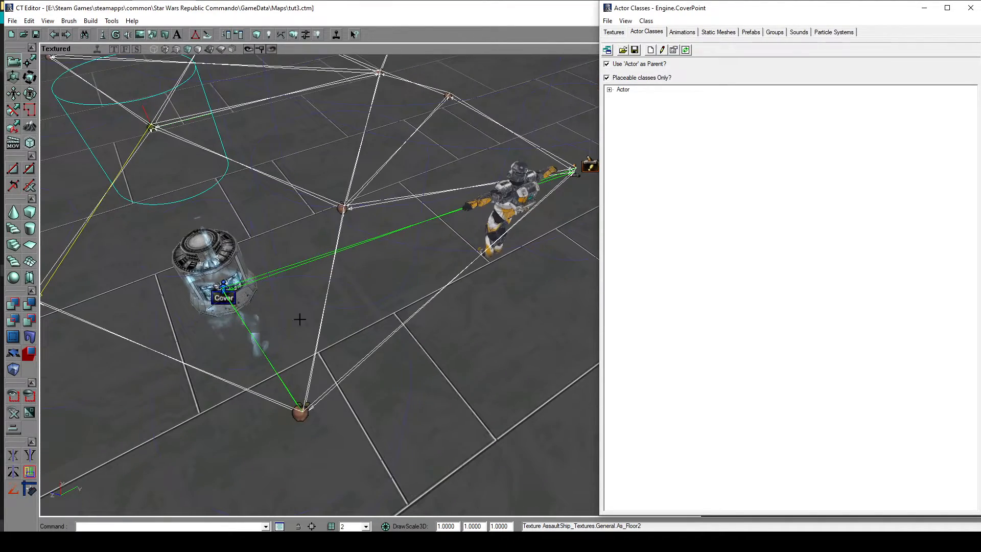
left_click_drag(333, 289, 323, 177)
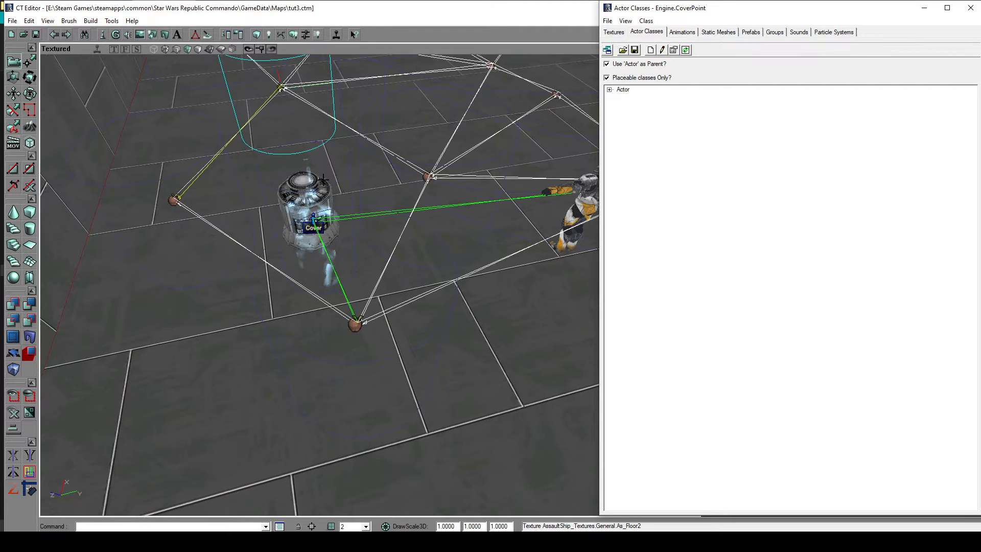
left_click_drag(426, 239, 429, 240)
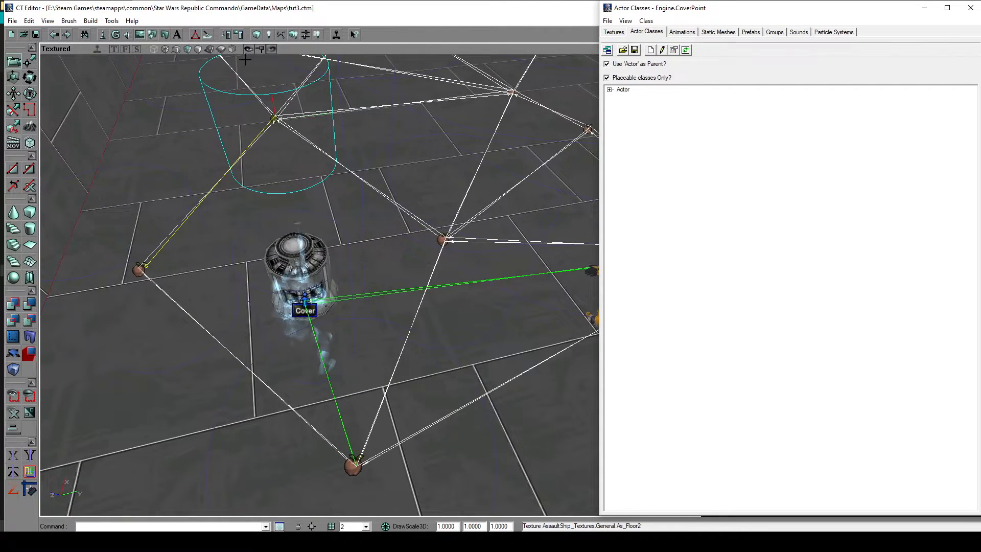
Turn off the display of paths in the textured viewport
right_click(399, 54)
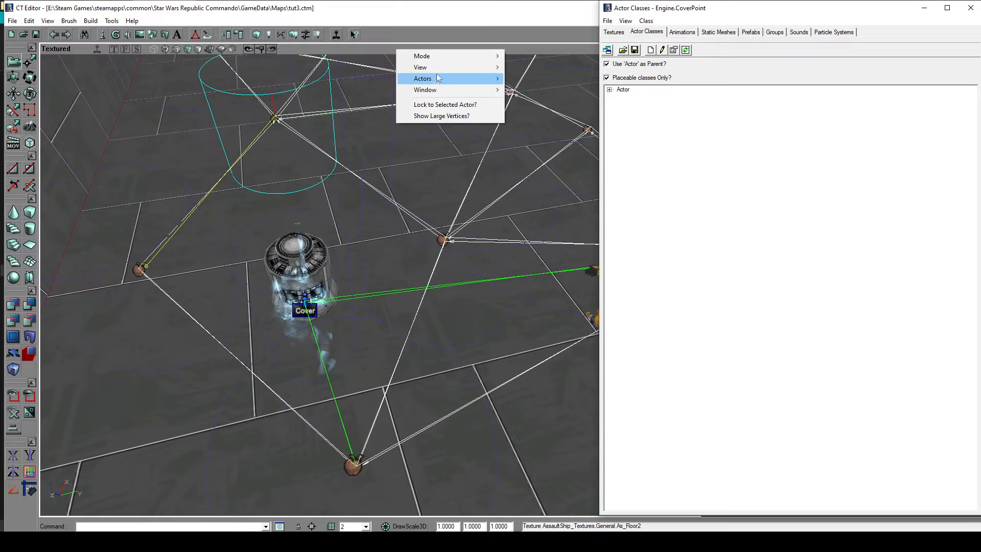
mouse_move(440, 67)
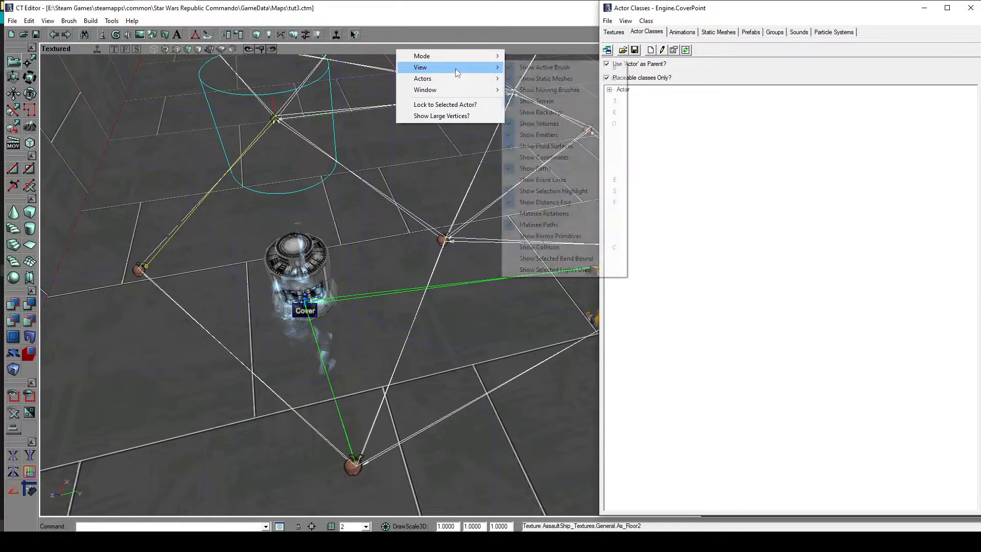
left_click(569, 170)
Add a HackTerminalRAS actor, from the HackTerminal classes under ActivateItem, on the floor near the wall
left_click_drag(357, 253, 358, 225)
left_click(358, 256)
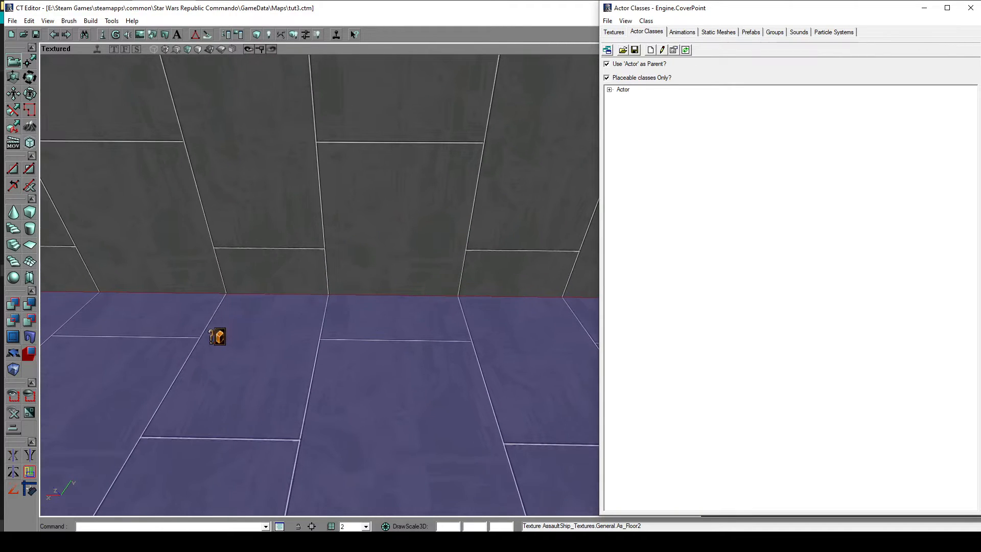
left_click(610, 90)
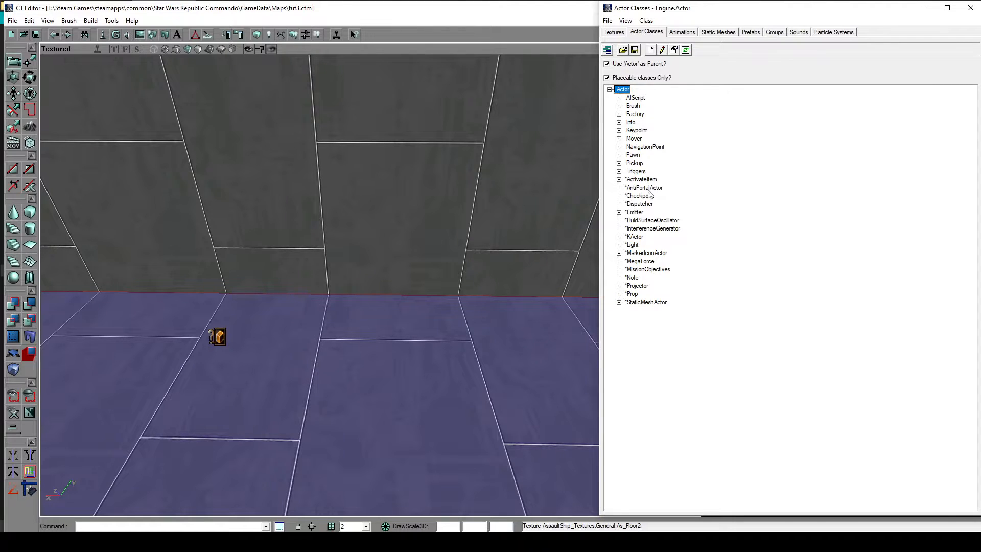
left_click(645, 180)
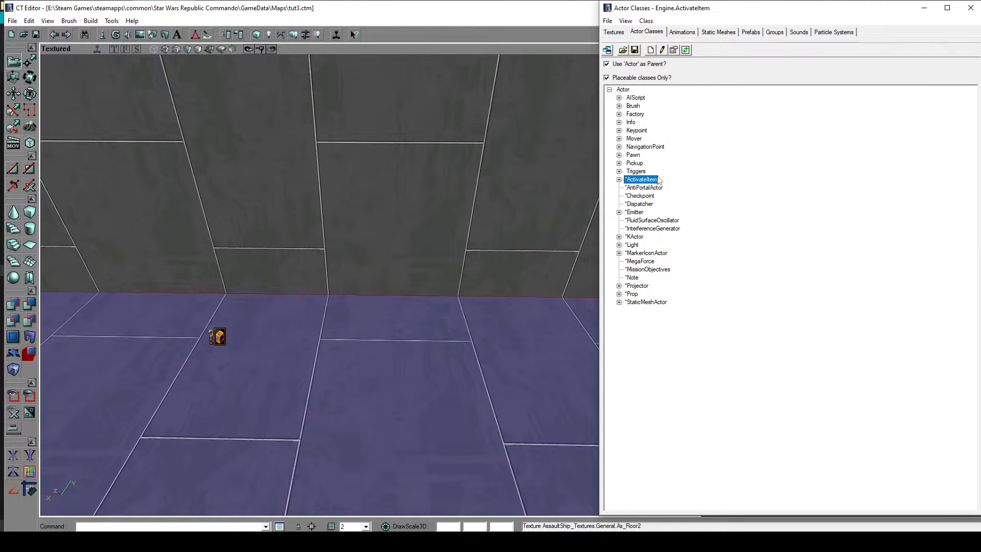
left_click(619, 180)
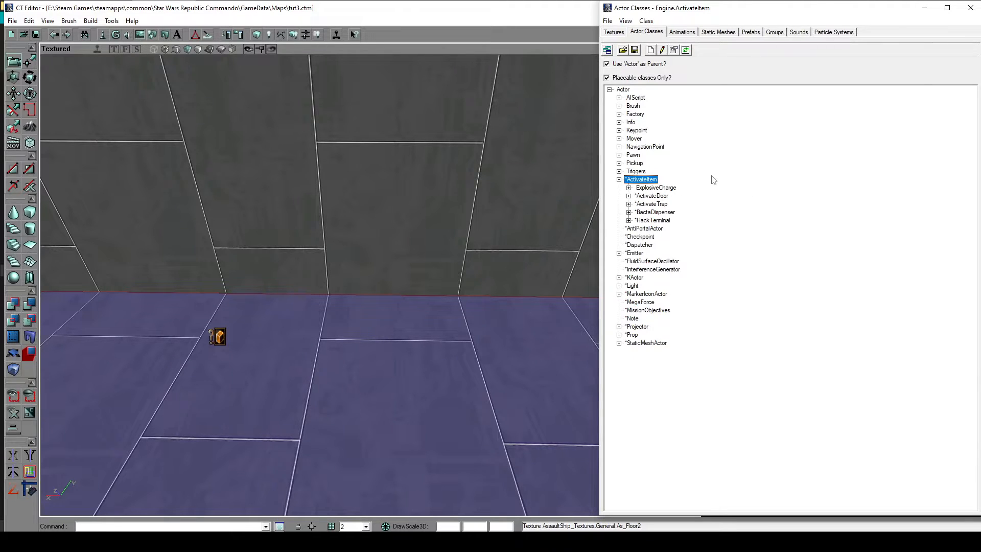
left_click(652, 221)
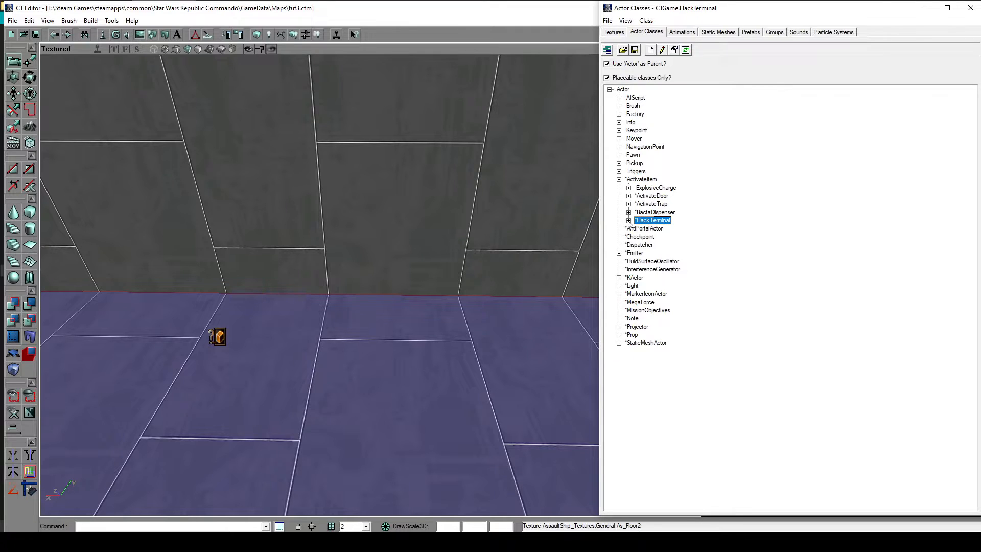
left_click(629, 221)
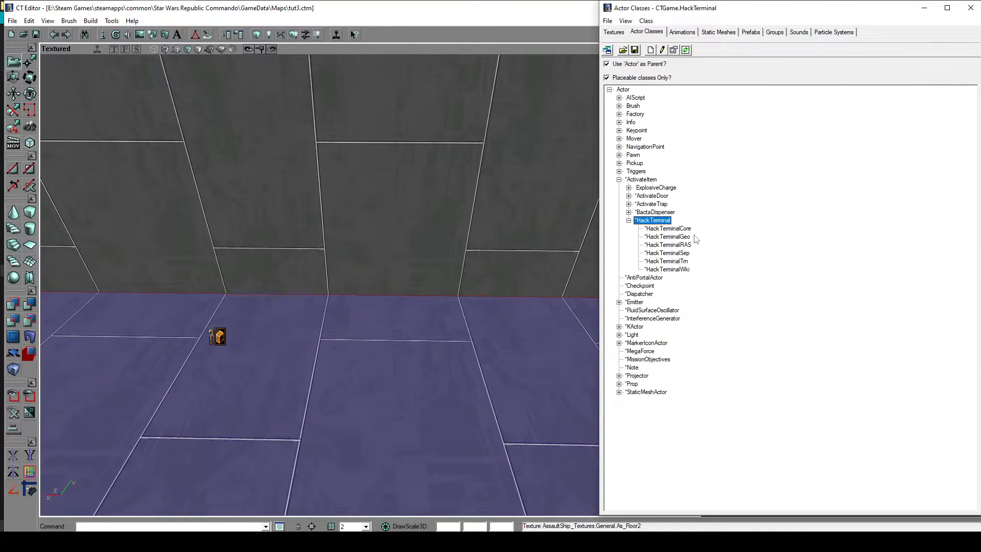
left_click(685, 246)
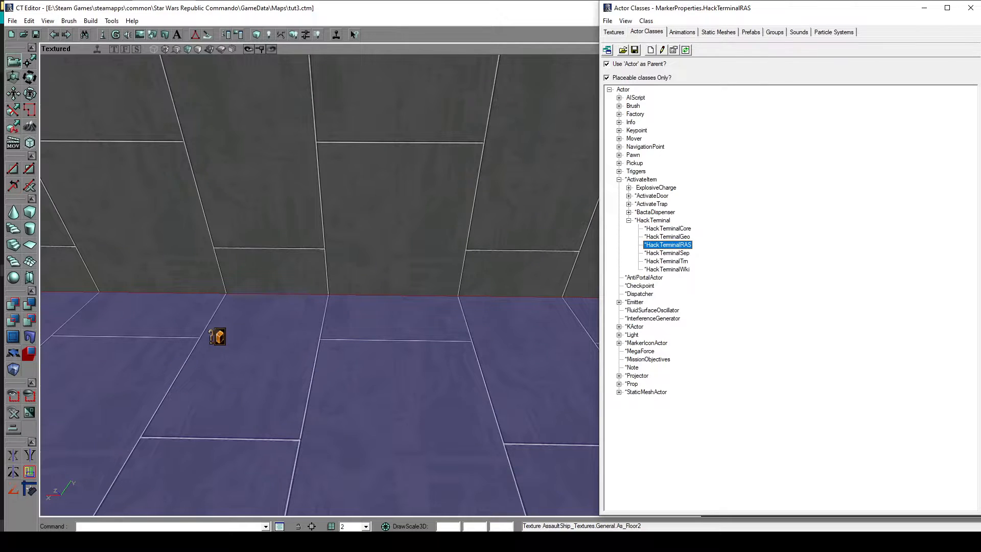
left_click_drag(327, 348, 331, 314)
right_click(365, 362)
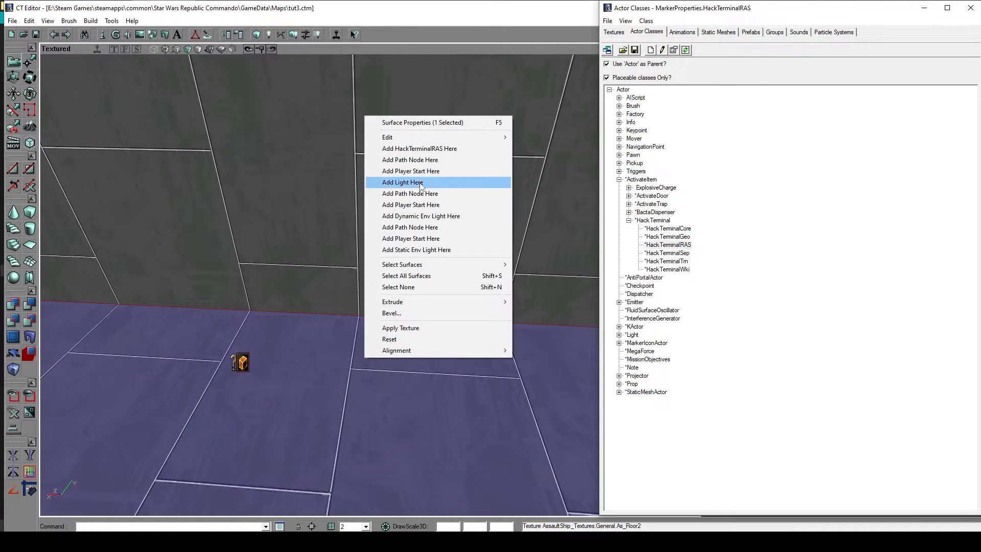
left_click(404, 147)
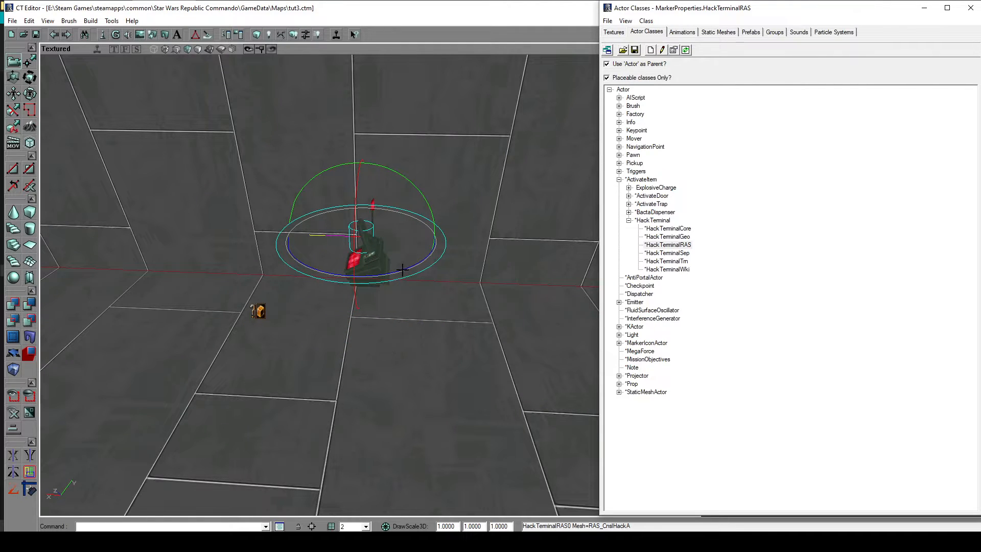
Rotate the hack terminal so its screen faces into the room and position it against the wall
right_click_drag(340, 355, 394, 354, "ctrl")
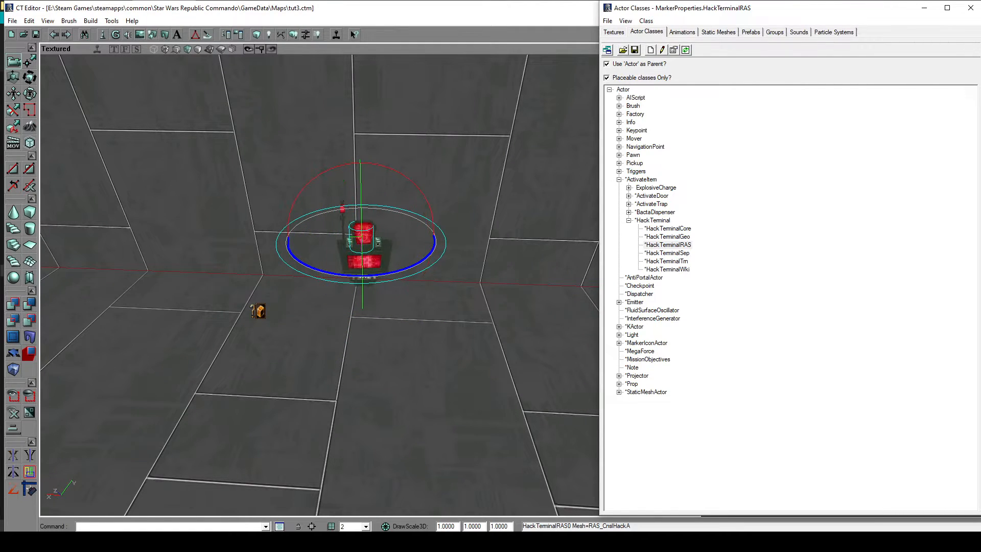
left_click_drag(328, 368, 444, 333)
left_click_drag(420, 395, 421, 353)
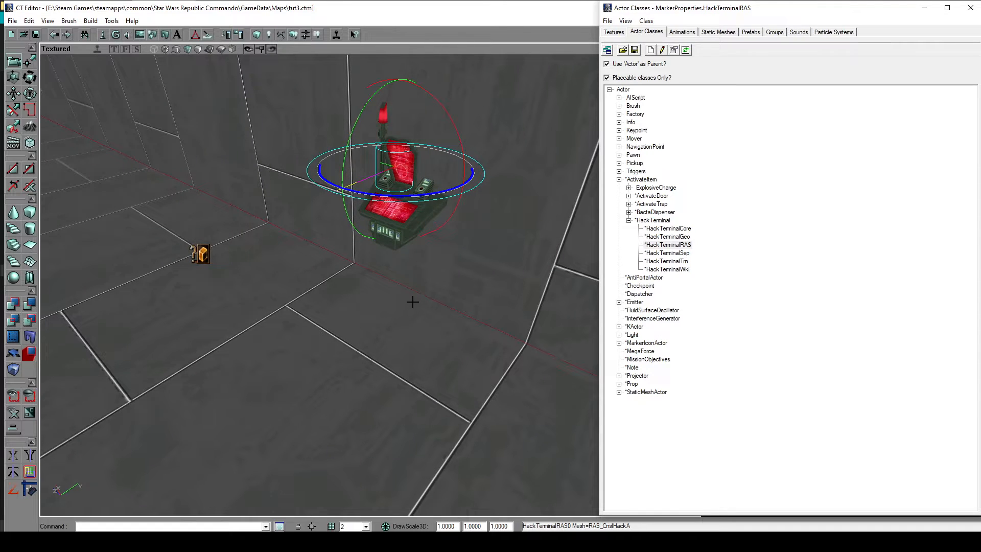
left_click_drag(412, 302, 427, 302, "ctrl")
left_click(379, 346)
left_click_drag(379, 346, 342, 361)
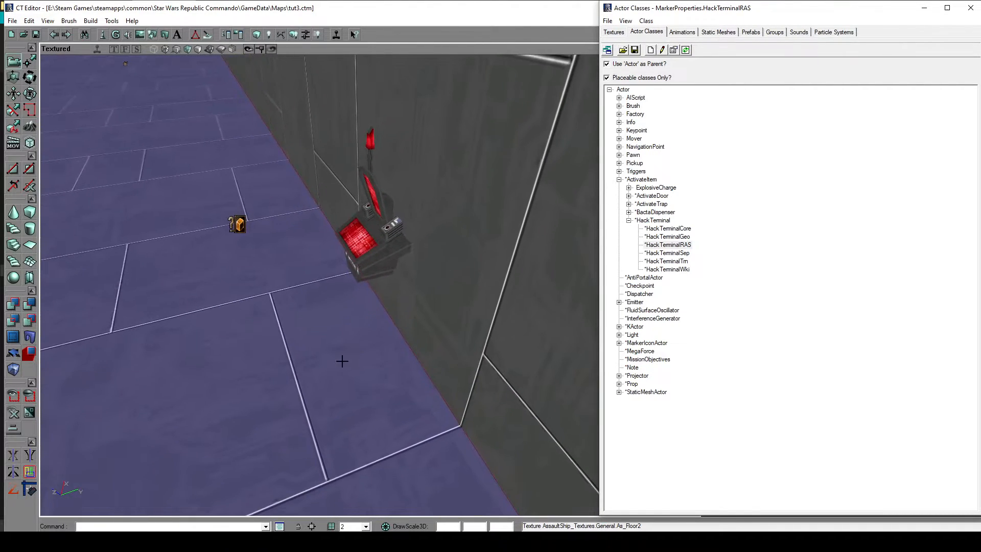
Add a MarkerHackTerminal actor, from the CTMarker classes under MarkerIconActor and SquadMarker, on the floor in front of the hack terminal
left_click(619, 343)
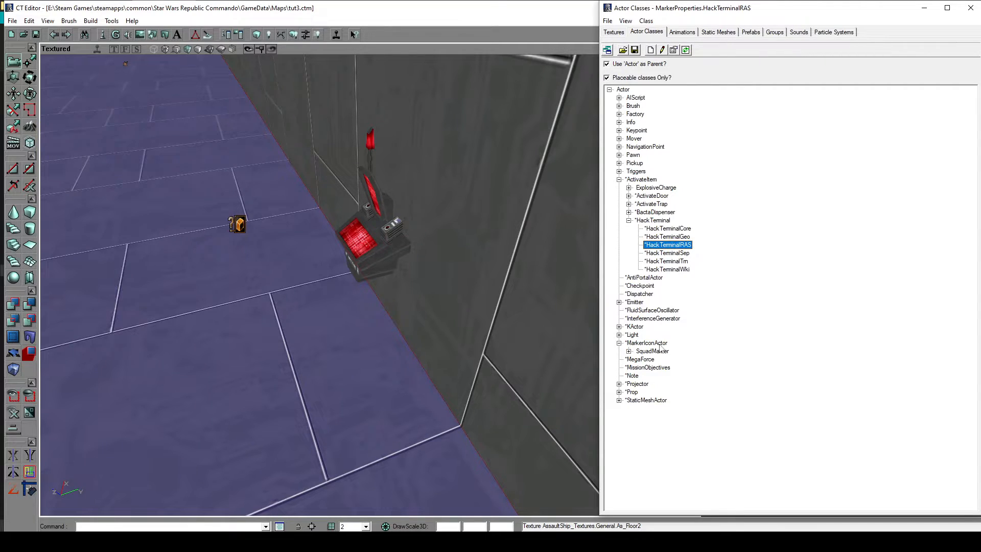
left_click(629, 351)
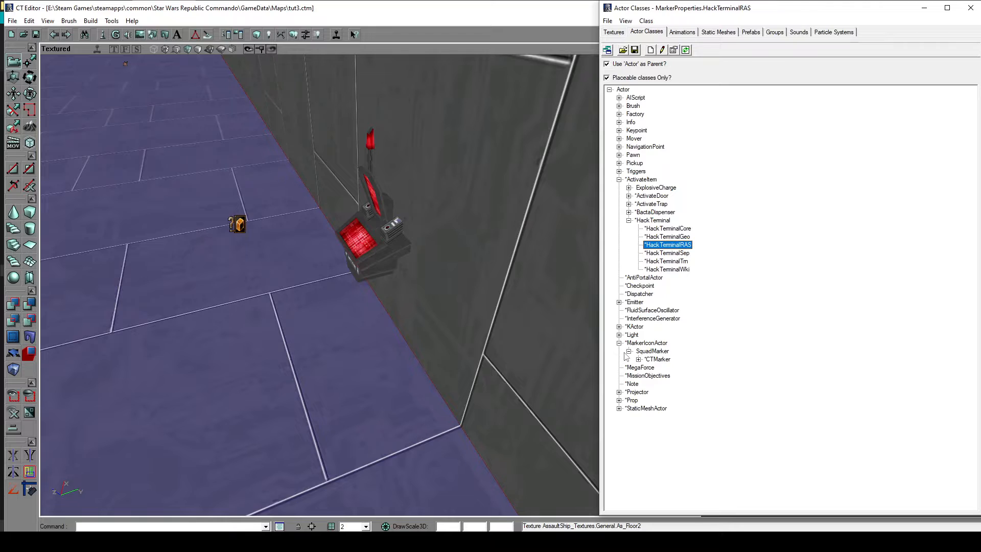
left_click(638, 360)
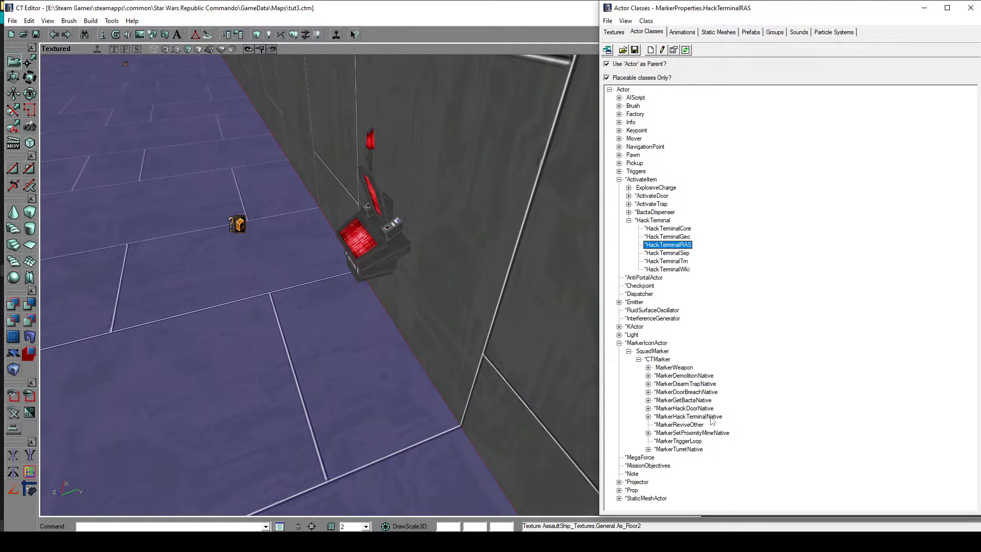
left_click(648, 417)
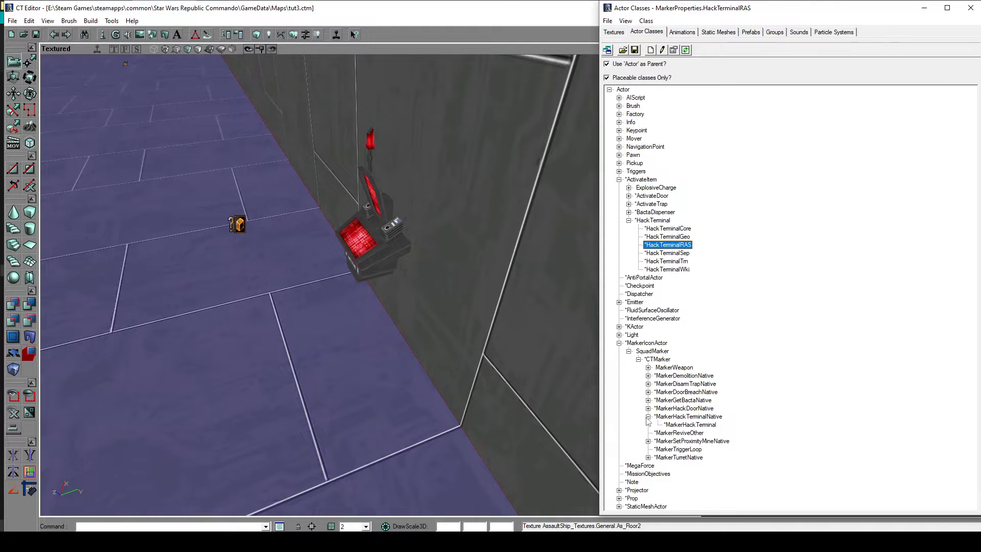
left_click(704, 429)
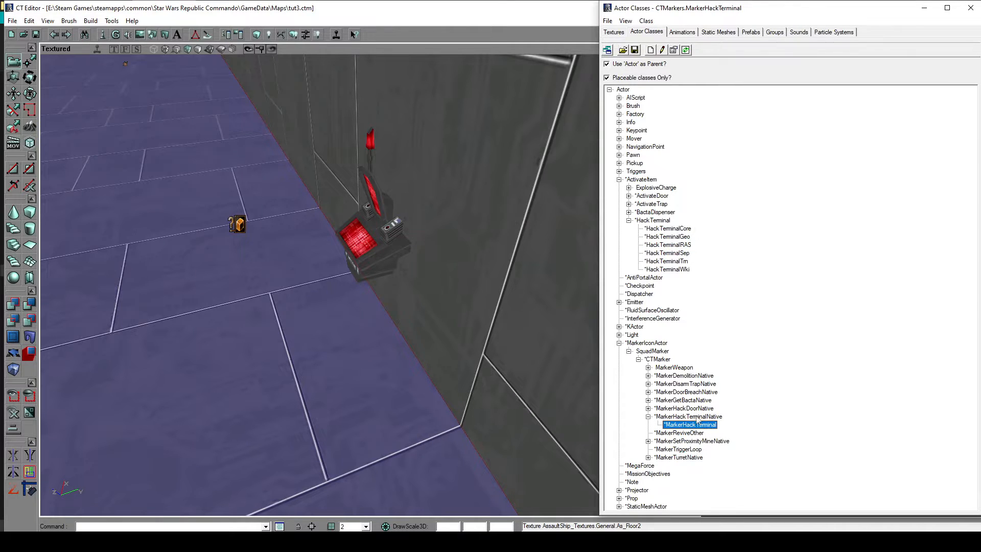
right_click(302, 327)
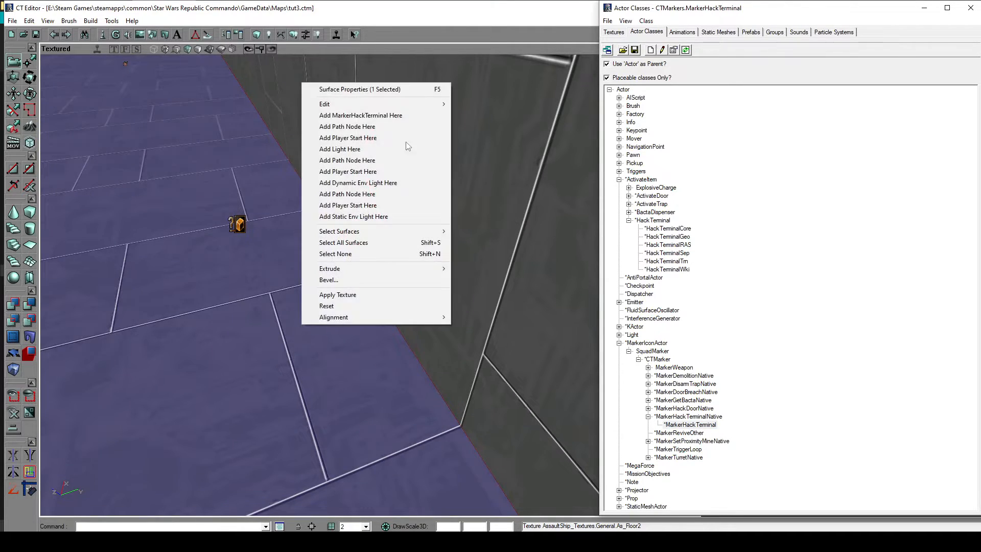
left_click(385, 115)
Position and rotate the hack marker so its trooper stands facing the terminal with a hand at the console
left_click(323, 271)
mouse_move(324, 271)
left_mouse_down()
mouse_move(323, 246)
mouse_move(389, 245)
left_mouse_up()
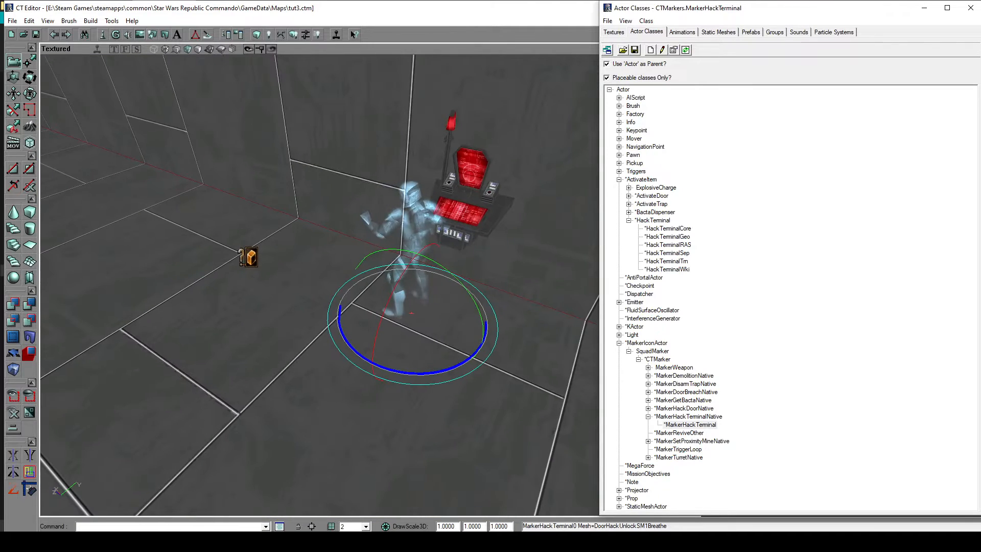
mouse_move(440, 372)
left_mouse_down()
mouse_move(473, 352)
mouse_move(498, 307)
mouse_move(505, 263)
mouse_move(450, 255)
left_mouse_up()
right_click_drag(449, 255, 414, 267)
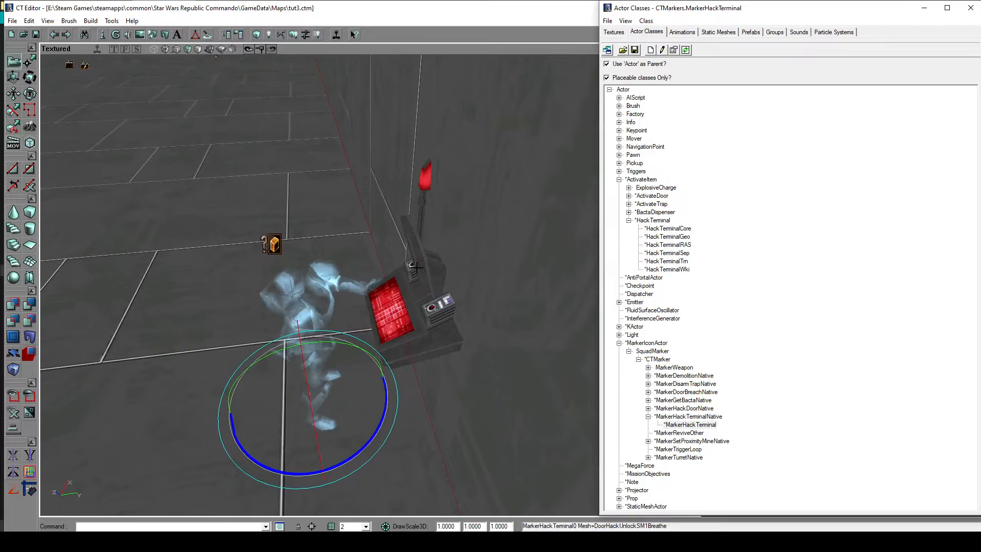
mouse_move(414, 267)
left_mouse_down("ctrl")
mouse_move(434, 256)
mouse_move(420, 284)
mouse_move(435, 269)
left_mouse_up("ctrl")
right_click_drag(436, 268, 470, 255)
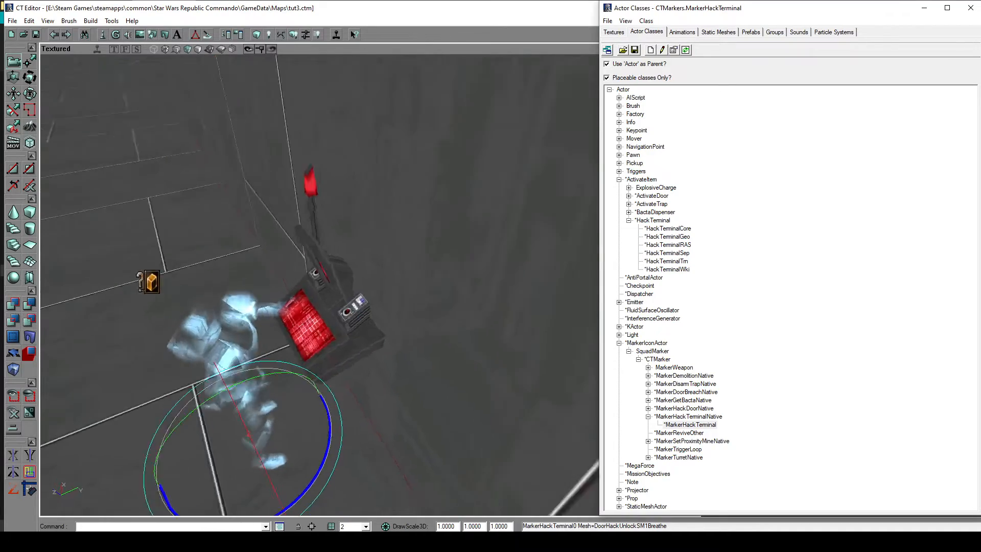
mouse_move(470, 256)
left_mouse_down()
mouse_move(517, 230)
mouse_move(460, 260)
left_mouse_up()
right_click_drag(460, 261, 531, 266)
left_click_drag(531, 265, 460, 225)
right_click_drag(424, 277, 424, 271)
left_click(358, 249)
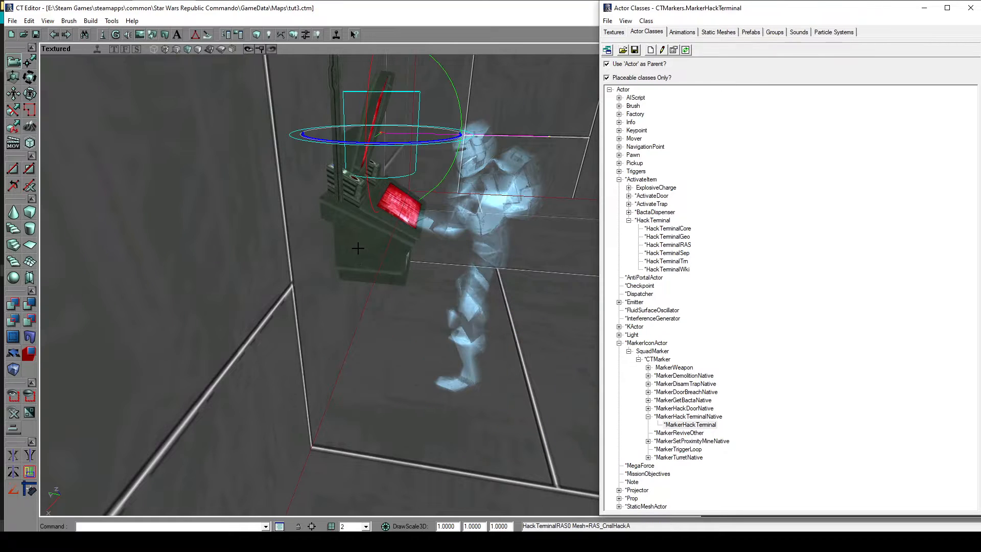
mouse_move(358, 249)
left_mouse_down()
mouse_move(357, 271)
mouse_move(357, 230)
mouse_move(357, 262)
mouse_move(400, 243)
left_mouse_up()
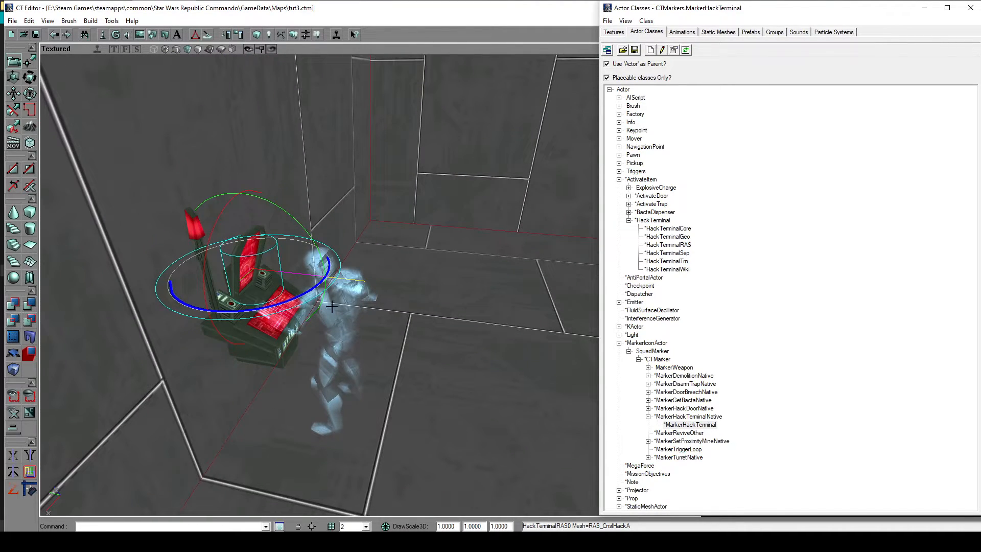
Add an entry to the Actors list in the hack marker's marker properties and assign the hack terminal to it
left_click(351, 307)
double_click(343, 301)
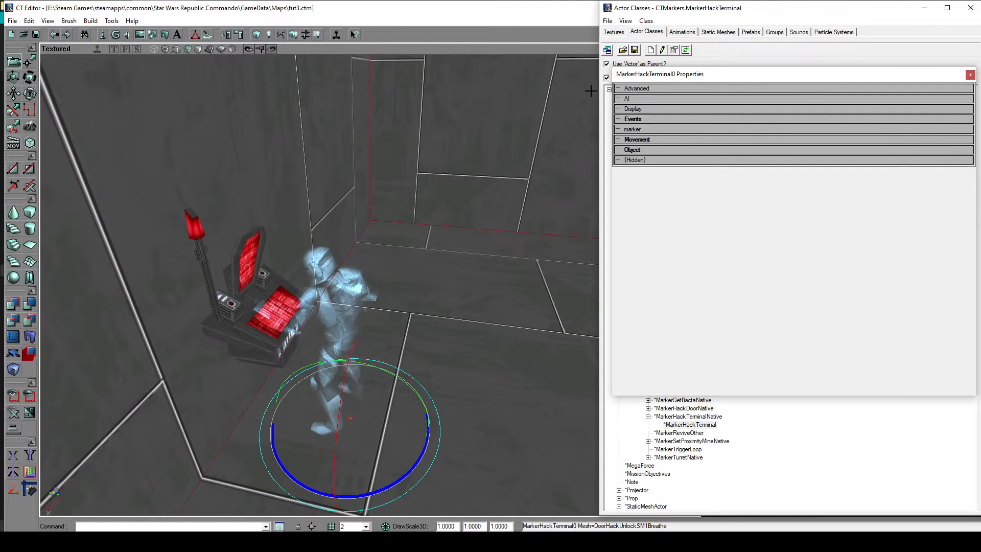
left_click(639, 127)
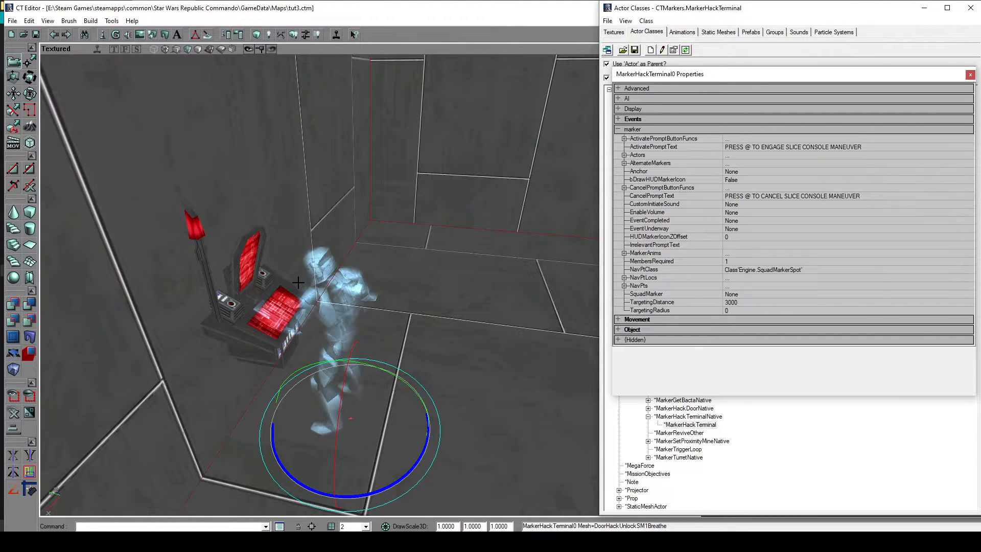
left_click(252, 271)
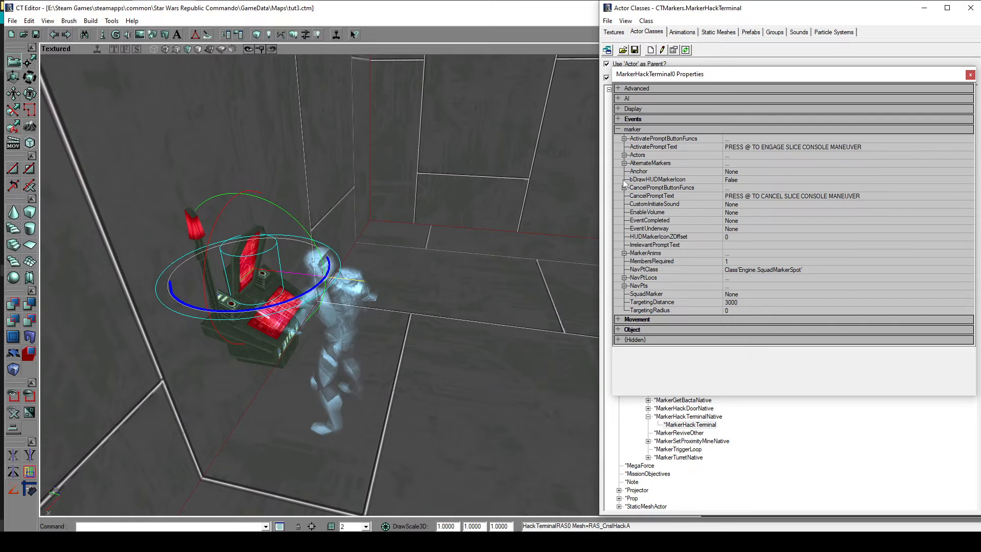
left_click(634, 155)
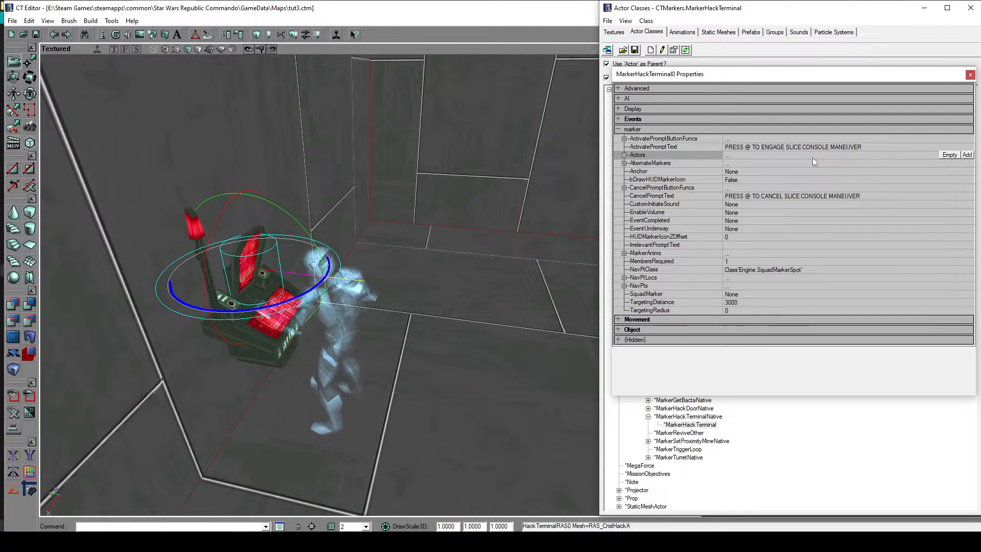
left_click(967, 155)
left_click(917, 163)
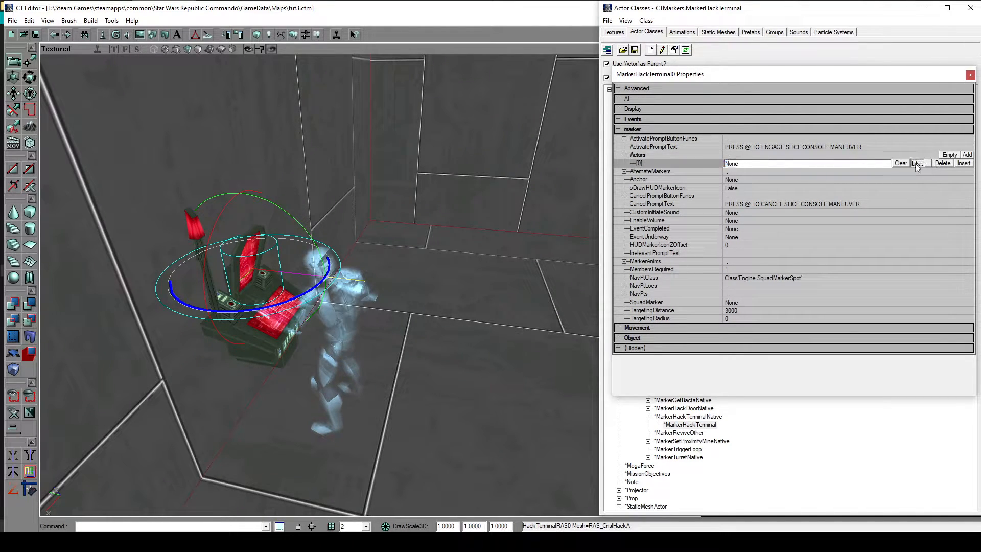
Assign the selected hack terminal as the marker's Anchor and close the marker's properties
left_click(754, 180)
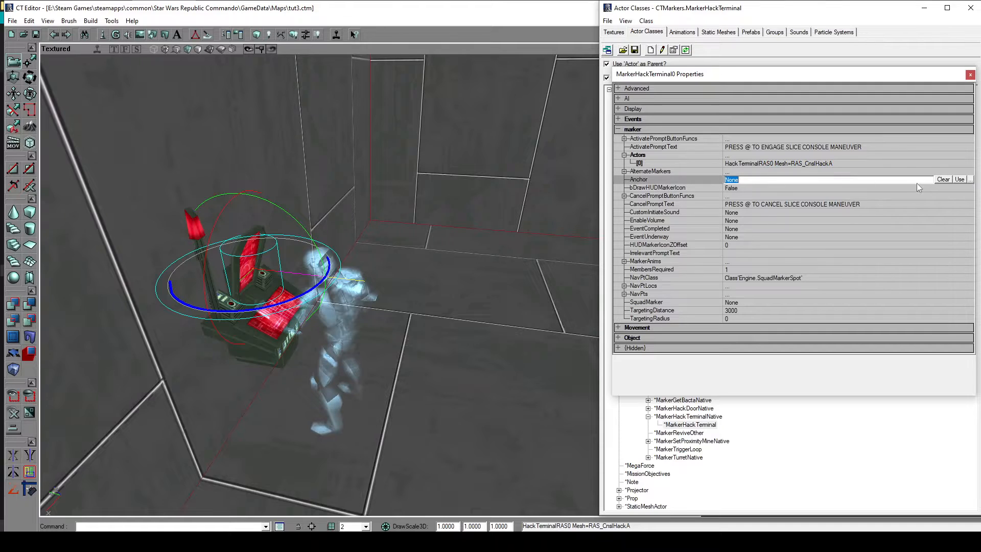
left_click(960, 180)
left_click(633, 129)
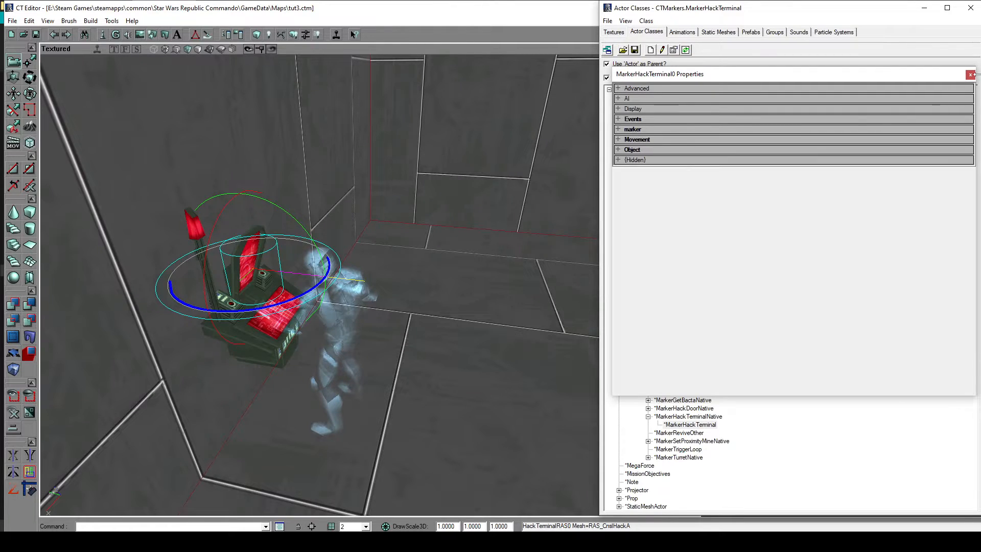
left_click(970, 76)
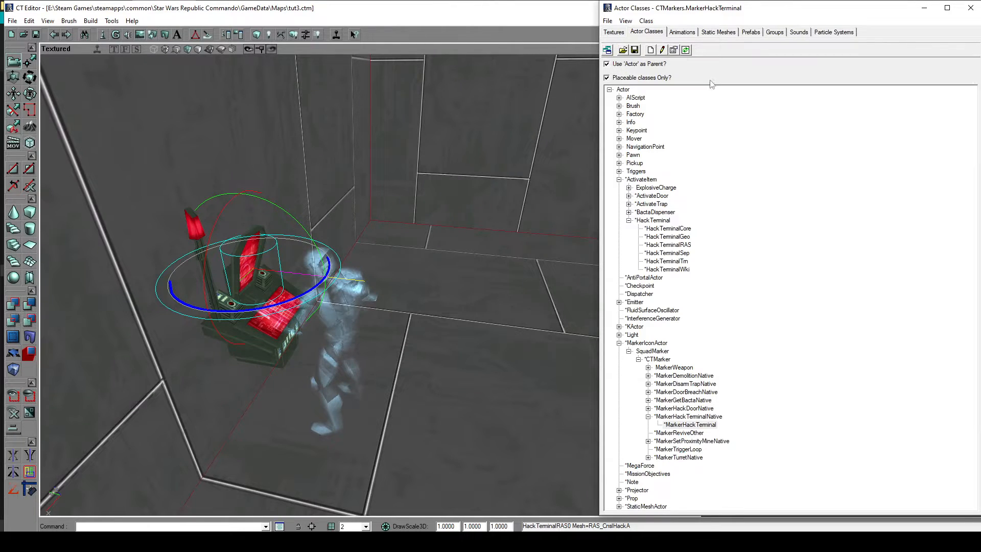
Assign the MarkerHackTerminal actor as the SquadMarker in the hack terminal's marker properties
double_click(266, 342)
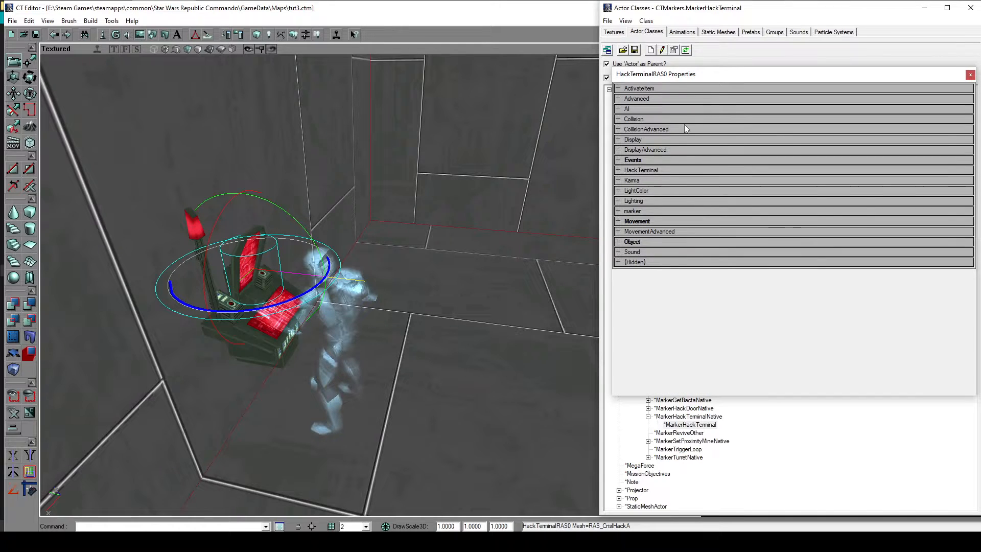
left_click(646, 211)
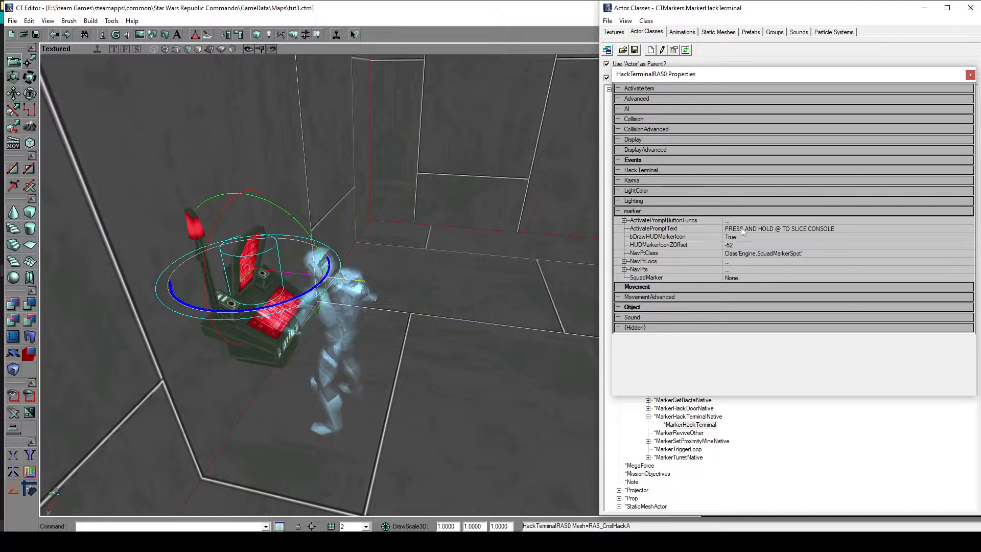
left_click_drag(338, 306, 326, 306)
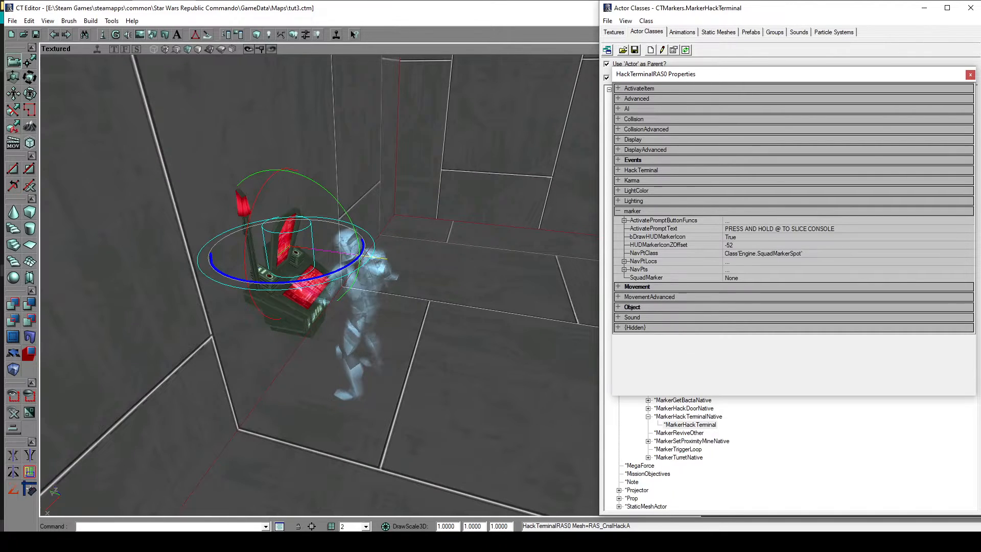
left_click(365, 291)
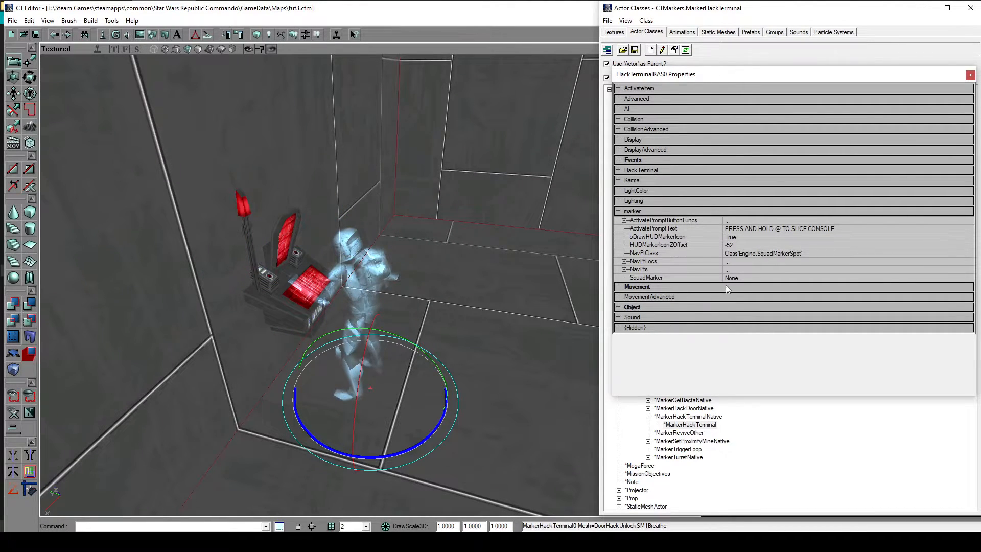
left_click(749, 276)
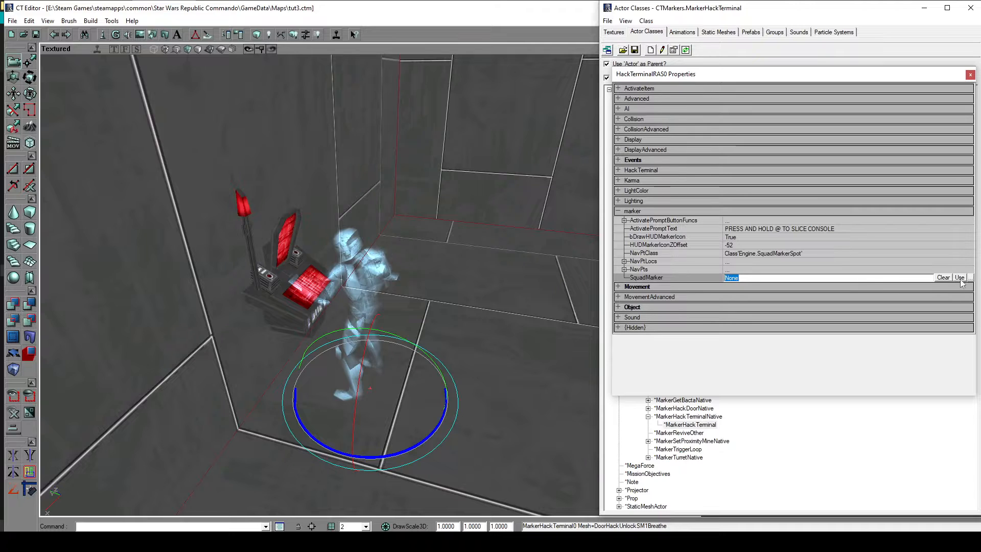
left_click(959, 279)
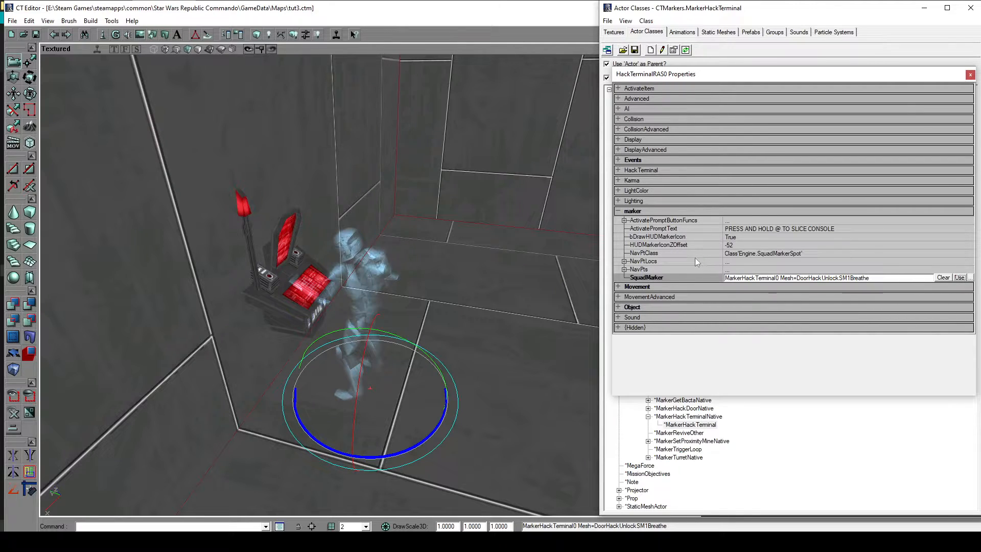
left_click(618, 211)
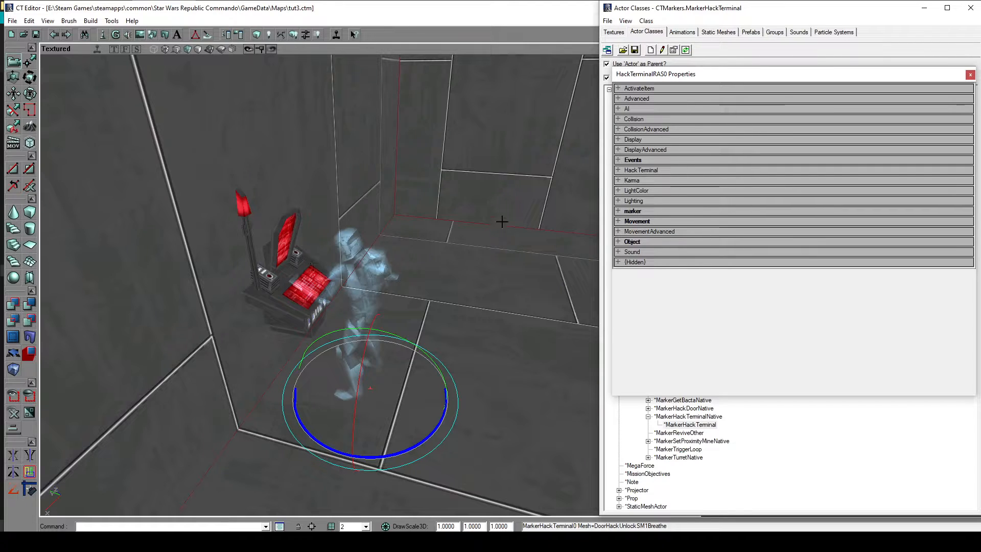
Examine the hack terminal's state properties under HackTerminal, including the Event and other settings inside ActiveState
left_click(659, 170)
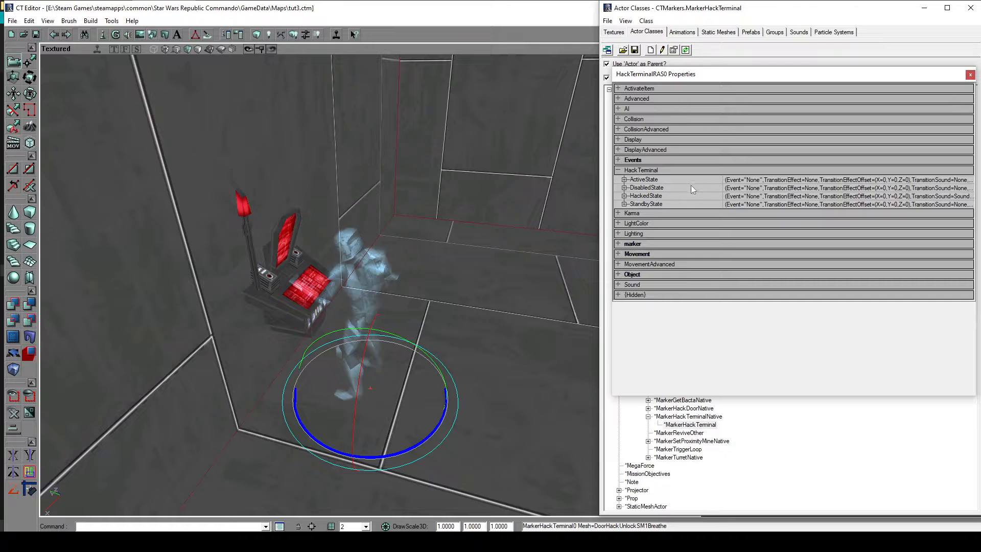
left_click_drag(486, 209, 388, 220)
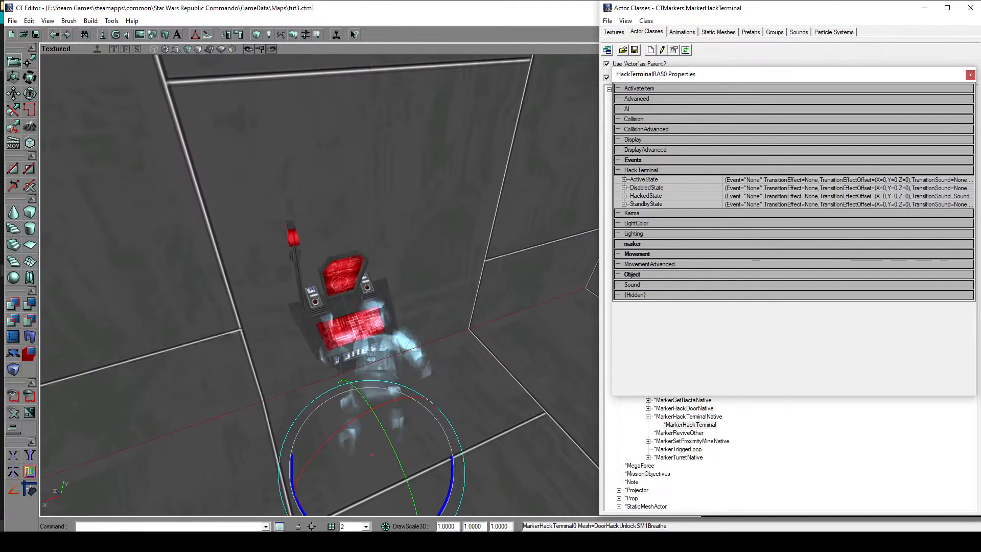
left_click_drag(486, 217, 498, 271)
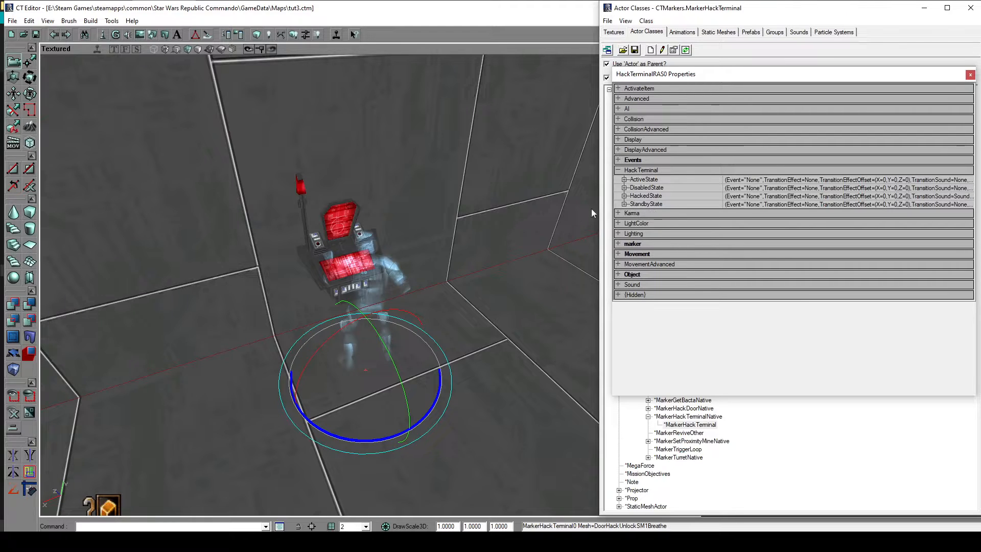
right_click_drag(466, 283, 340, 295)
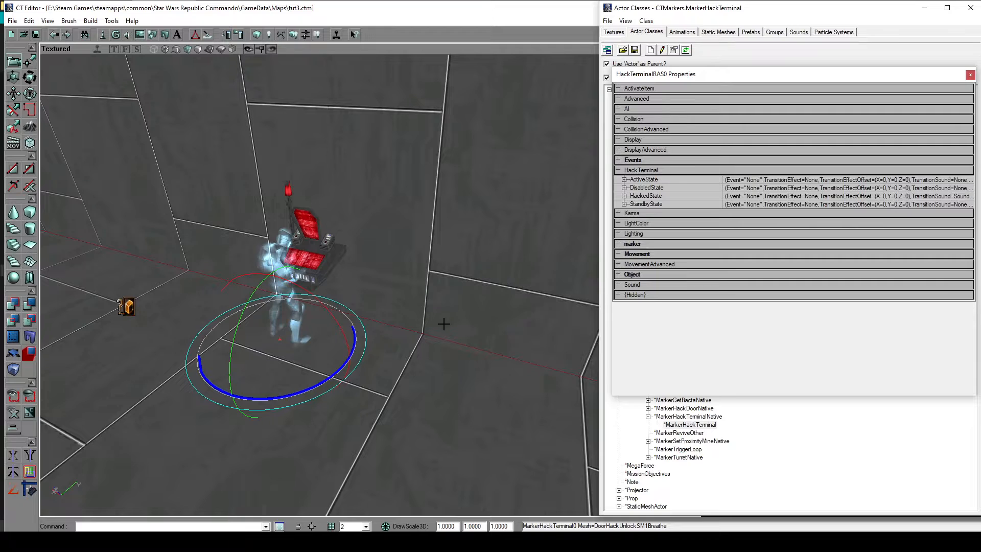
mouse_move(443, 324)
left_mouse_down()
mouse_move(373, 332)
mouse_move(337, 368)
left_mouse_up()
mouse_move(404, 286)
left_mouse_down()
mouse_move(386, 302)
mouse_move(389, 210)
left_mouse_up()
left_click_drag(444, 224, 415, 215)
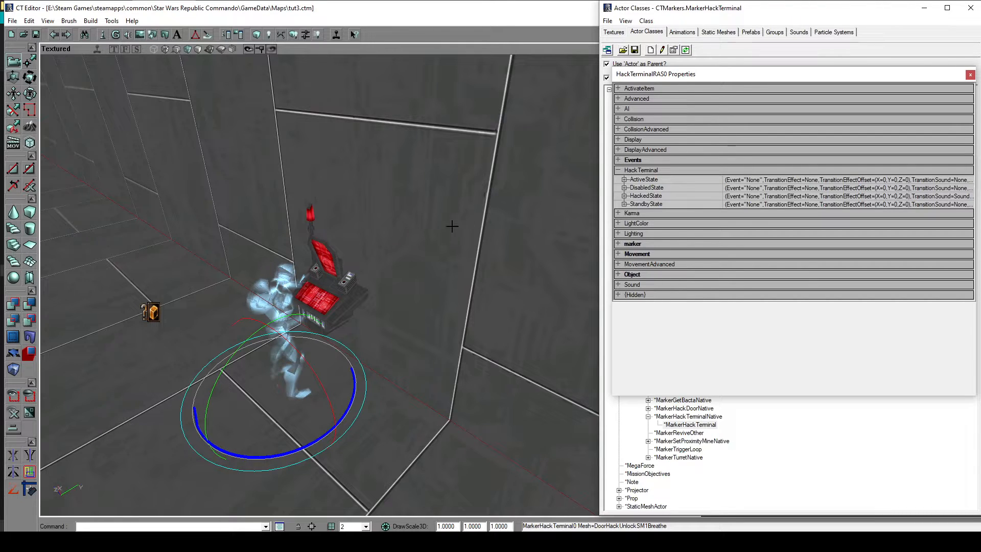
left_click_drag(453, 226, 484, 235)
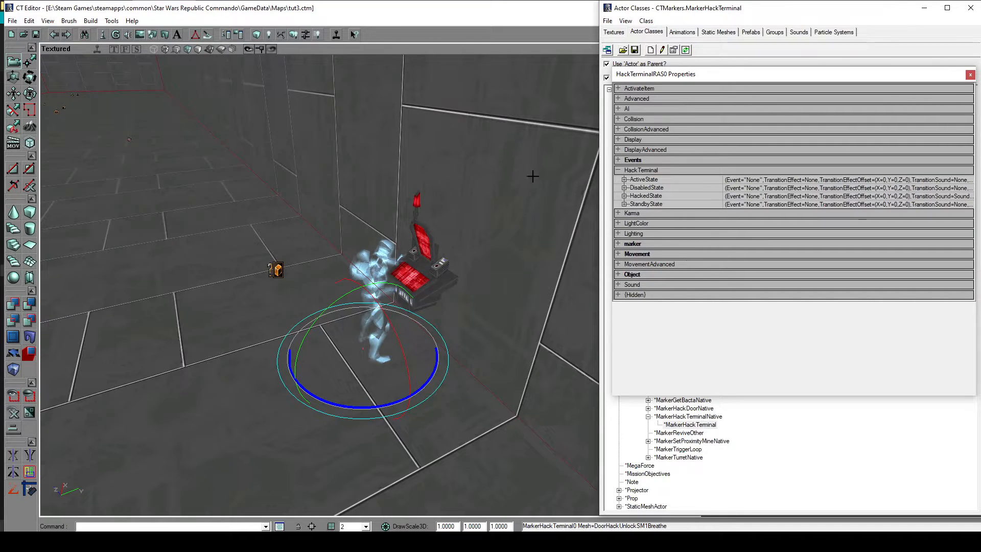
left_click(624, 180)
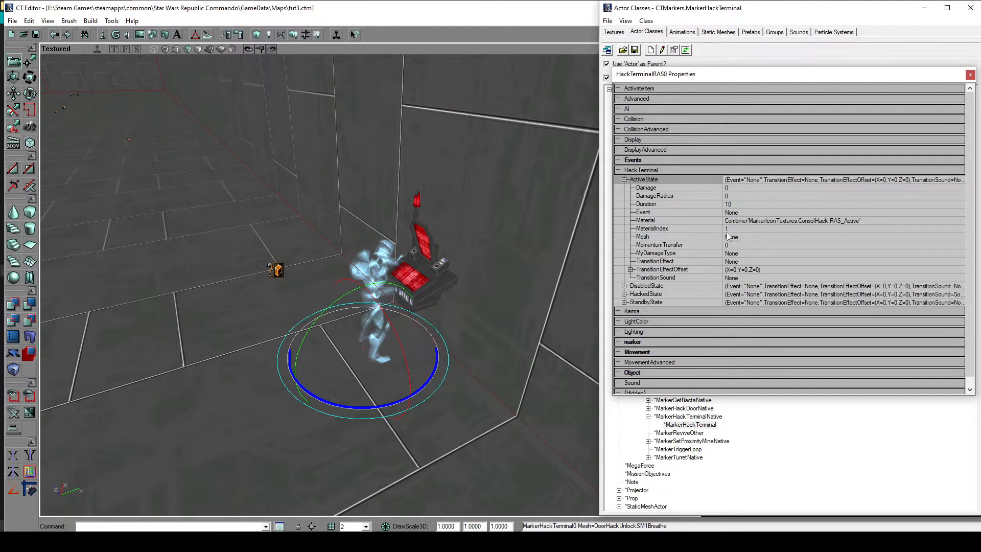
left_click(744, 213)
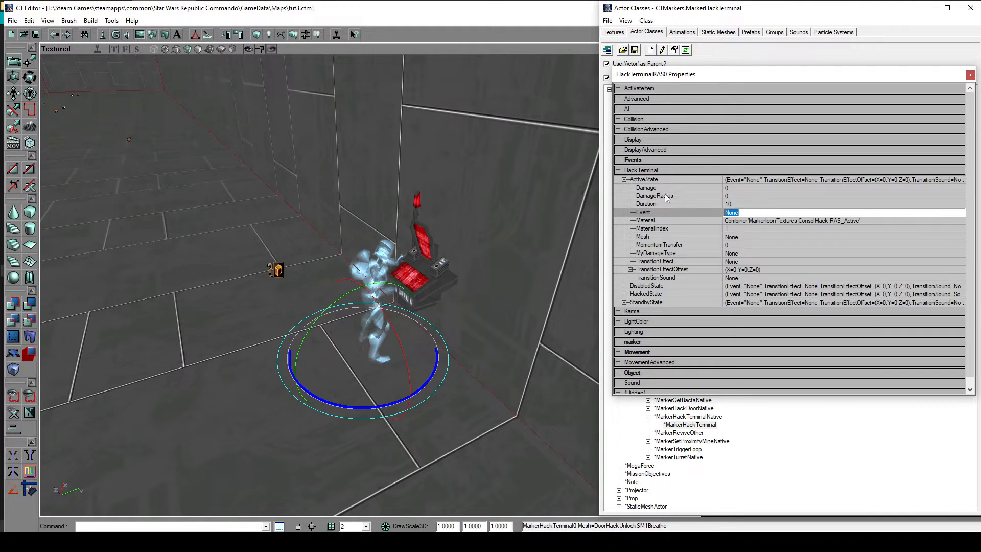
left_click(625, 180)
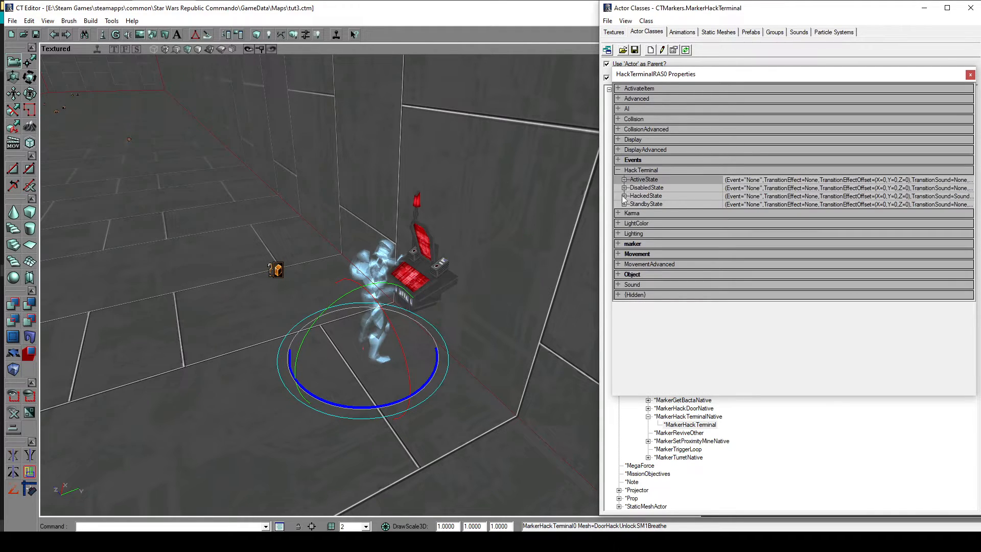
Examine the Event setting inside the hack terminal's HackedState and collapse the HackTerminal properties
left_click(624, 196)
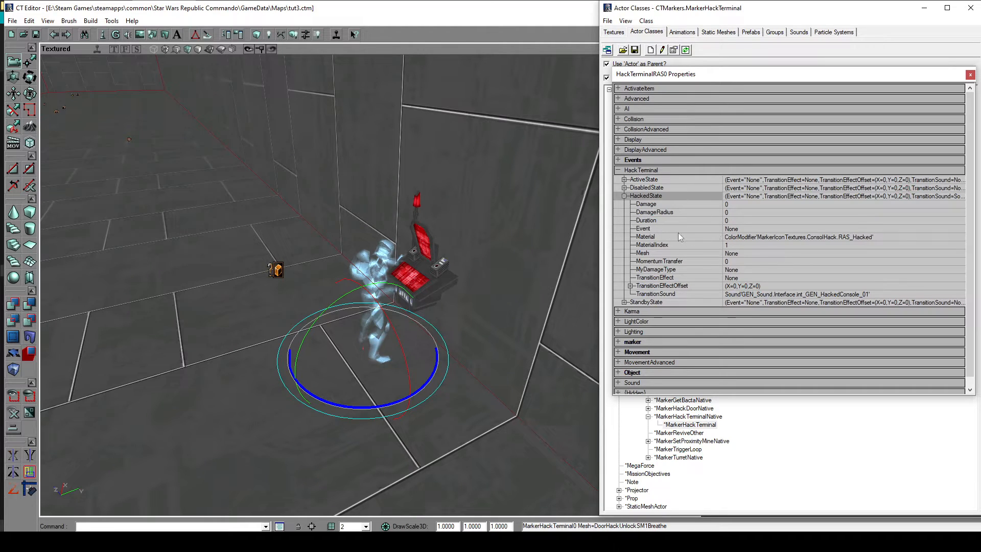
left_click(744, 228)
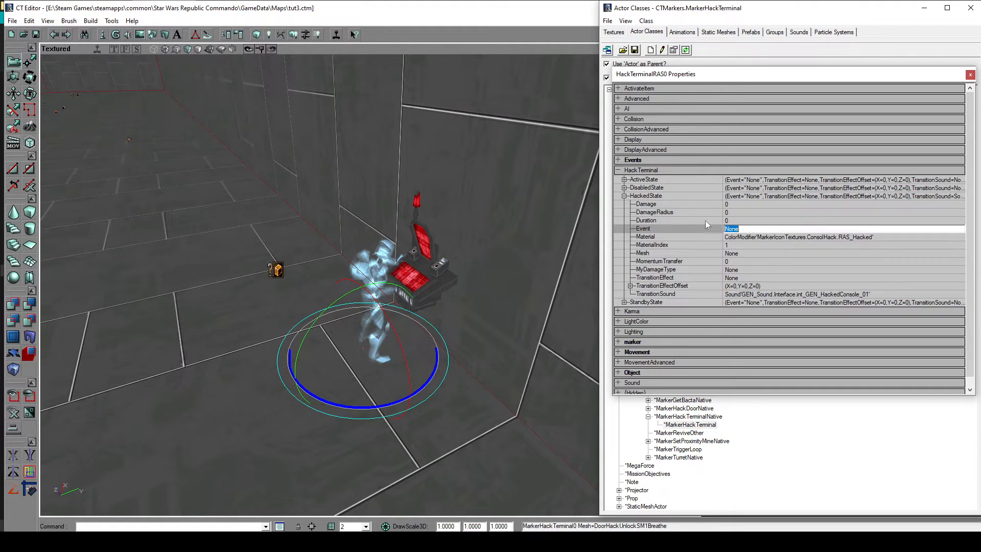
left_click(624, 196)
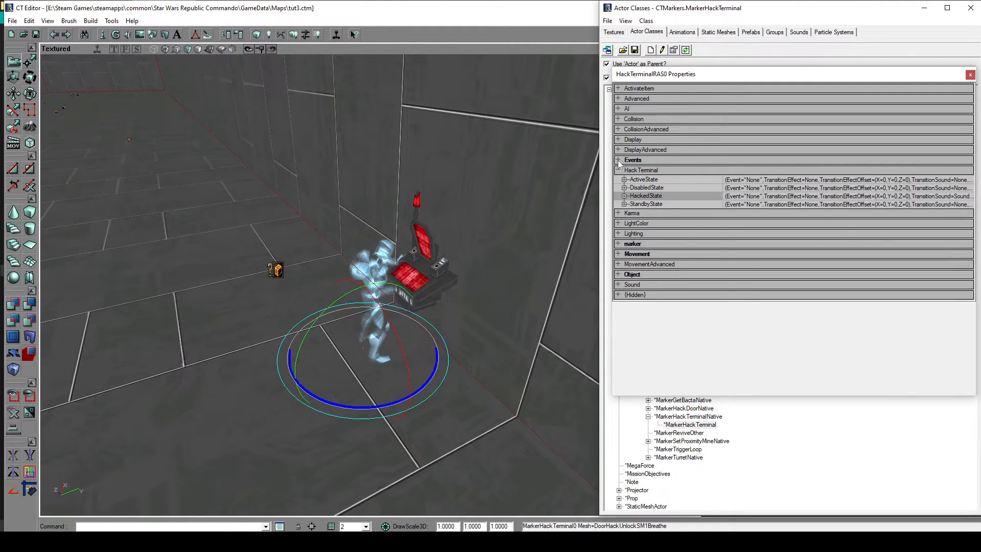
left_click(618, 169)
Run Build All on the map with the linked hack terminal and close the map check
left_click_drag(475, 273, 305, 234)
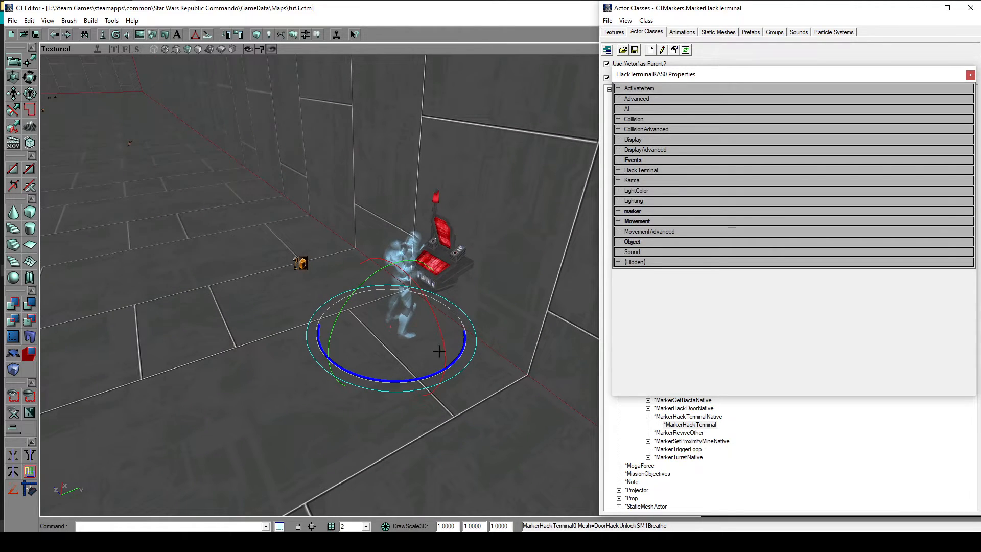
mouse_move(508, 310)
left_mouse_down()
mouse_move(443, 370)
mouse_move(427, 358)
left_mouse_up()
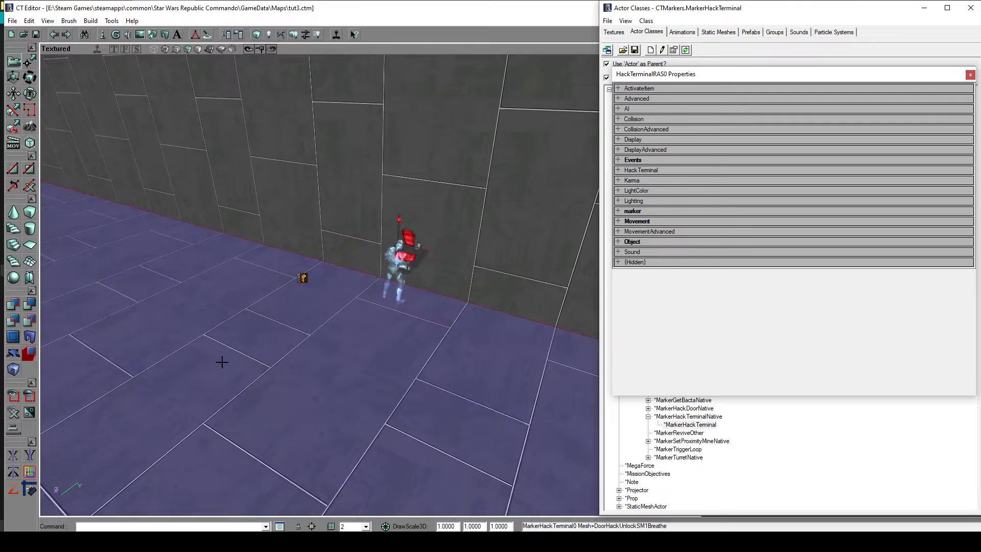
left_click(221, 362)
right_click_drag(222, 362, 194, 332)
left_click_drag(246, 306, 233, 3)
left_click(92, 21)
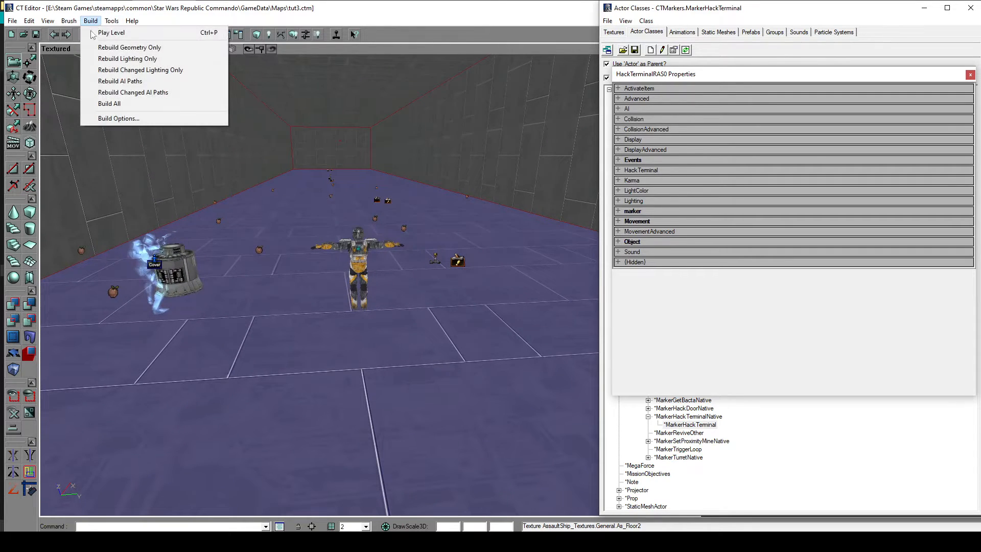
left_click(110, 104)
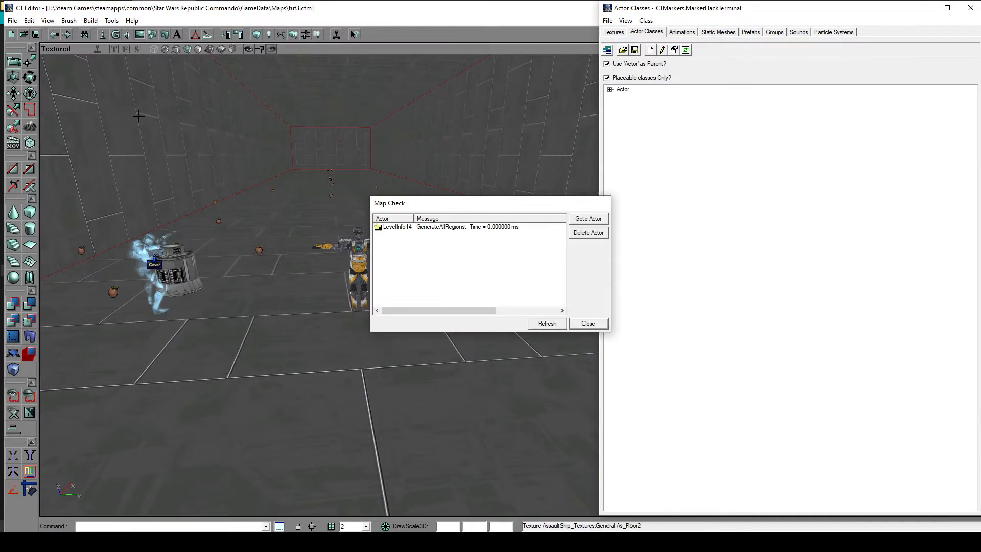
left_click(593, 323)
Show the paths in the textured viewport and examine the links between the hack terminal marker and the surrounding path nodes
right_click_drag(469, 324, 490, 347)
right_click_drag(307, 148, 402, 153)
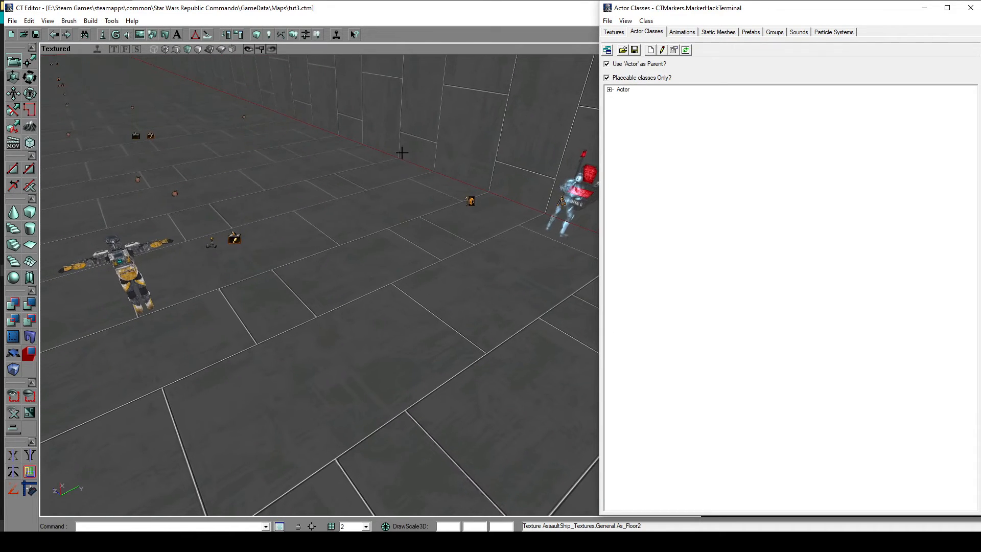
right_click(341, 48)
mouse_move(385, 67)
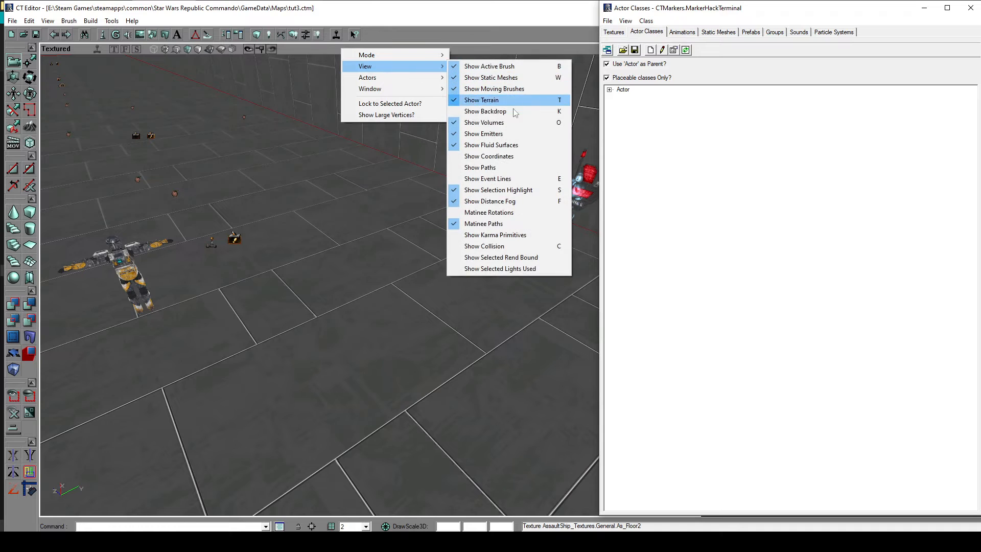
left_click(504, 170)
right_click_drag(368, 287, 277, 262)
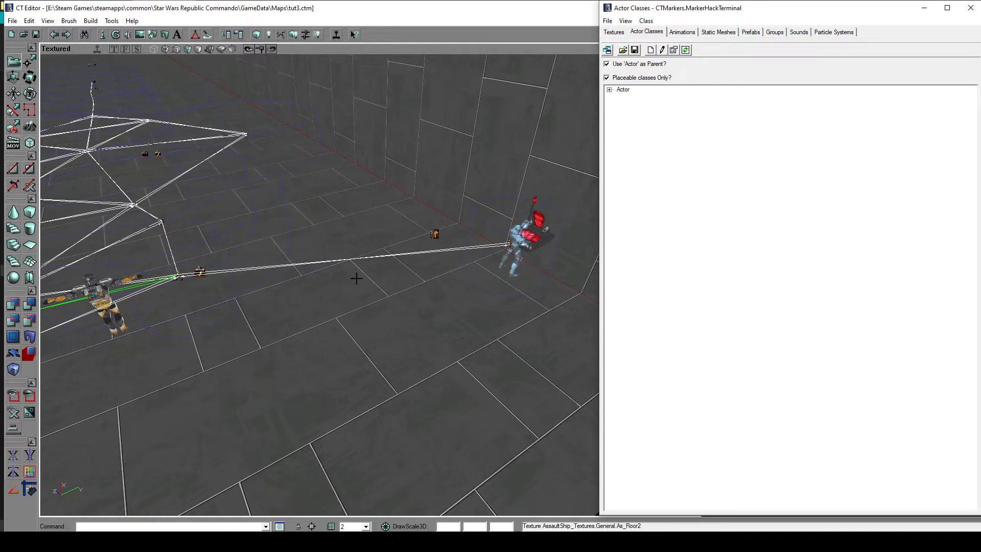
left_click_drag(426, 268, 514, 243)
left_click_drag(337, 290, 324, 293)
left_click_drag(382, 322, 512, 221)
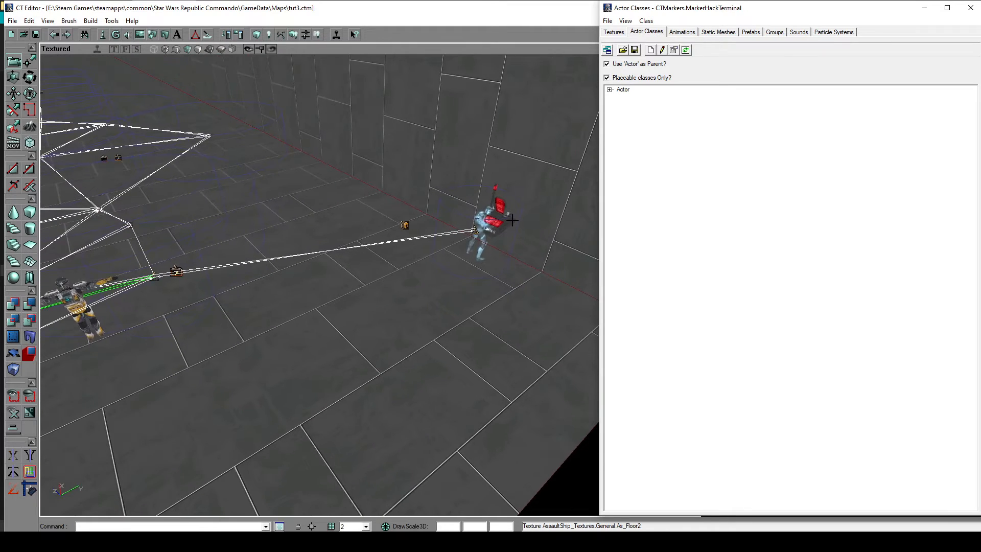
left_click_drag(421, 294, 317, 274)
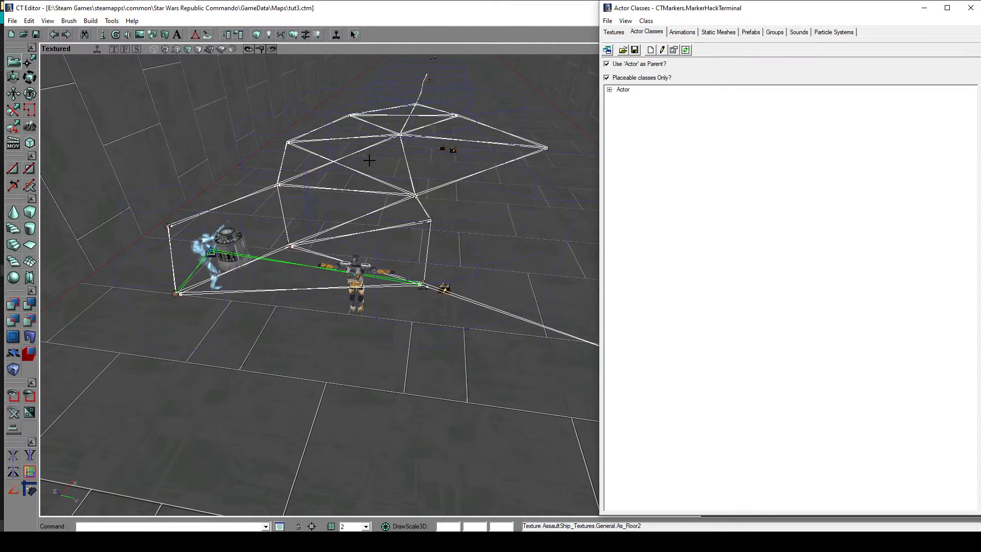
Turn off the path display in the textured viewport
right_click(375, 50)
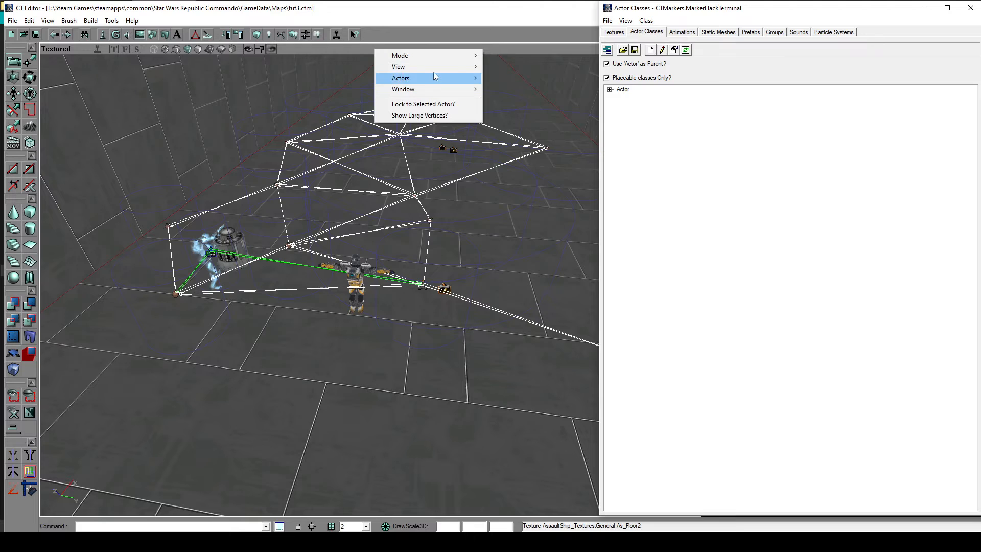
mouse_move(434, 67)
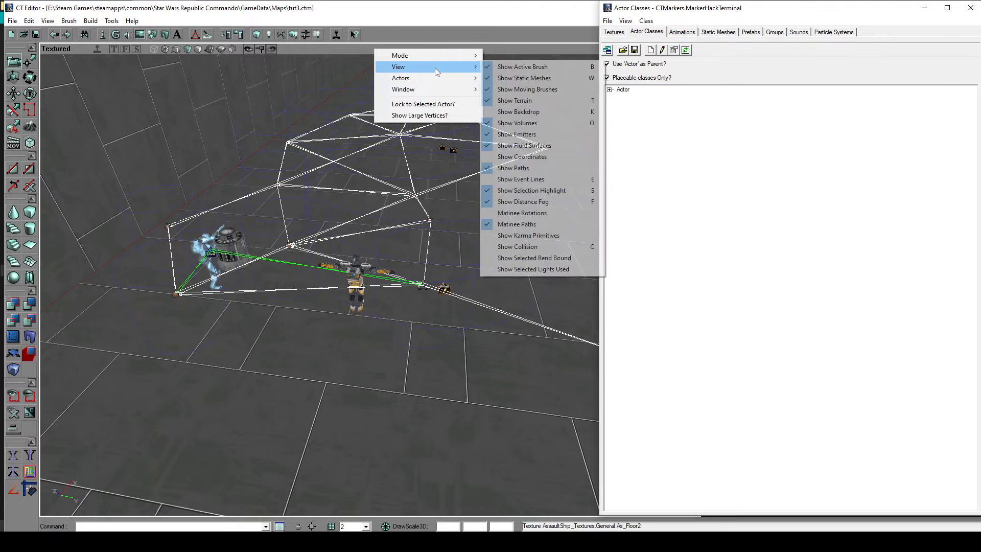
left_click(541, 168)
Run Build All once more, close the map check and save the tut3.ctm map
left_click(90, 21)
left_click(121, 106)
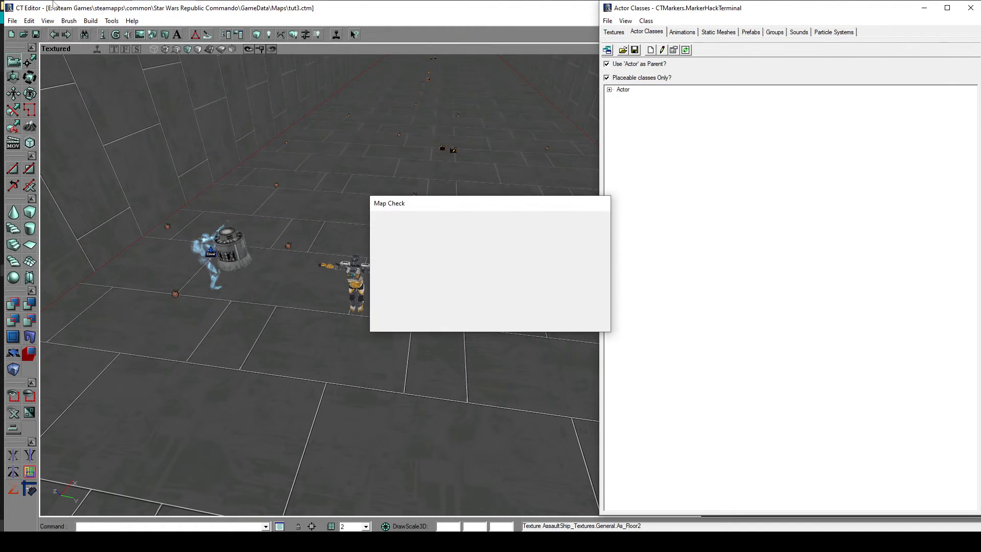
left_click(588, 322)
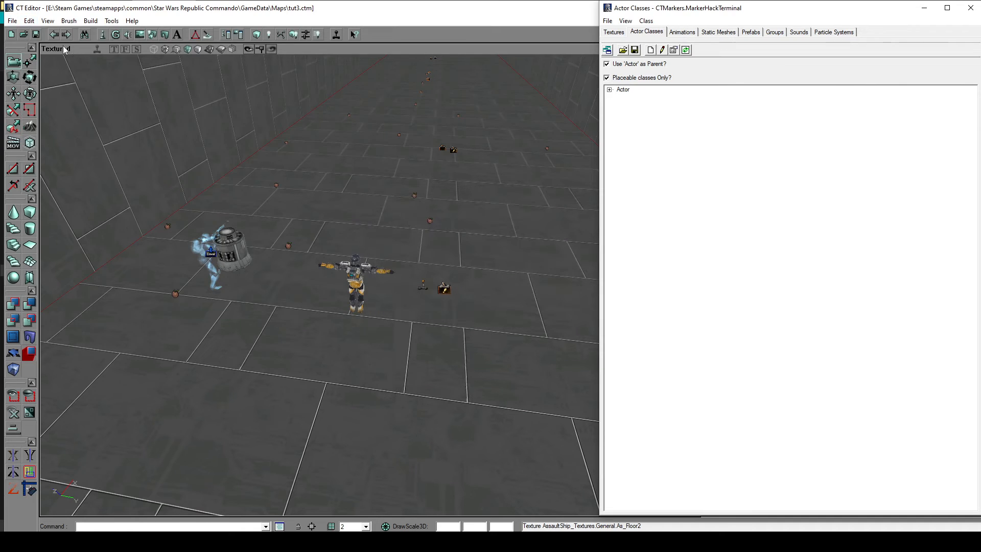
left_click(12, 21)
left_click(30, 59)
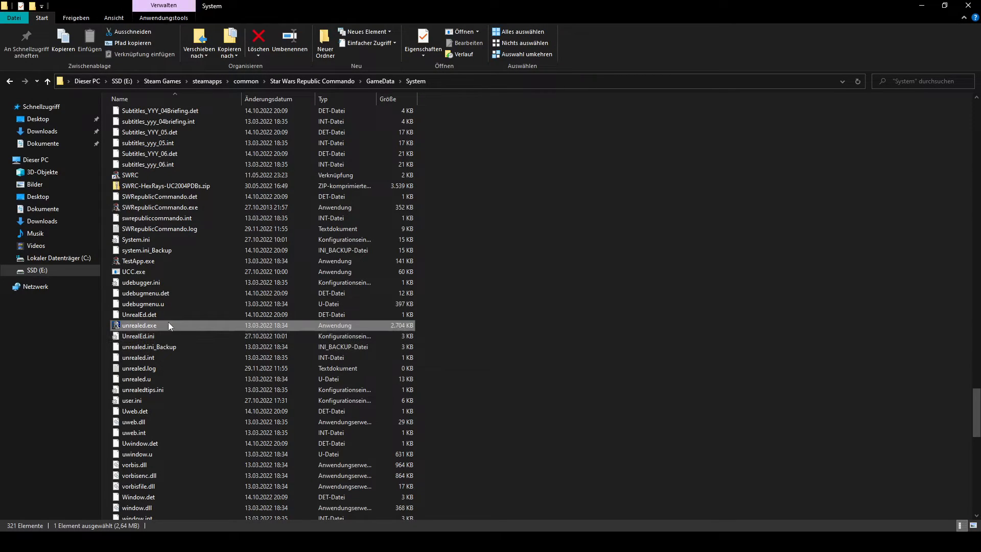
Launch Star Wars Republic Commando from the SWRC shortcut in the System folder and load the level with the console command "open tut3"
double_click(174, 175)
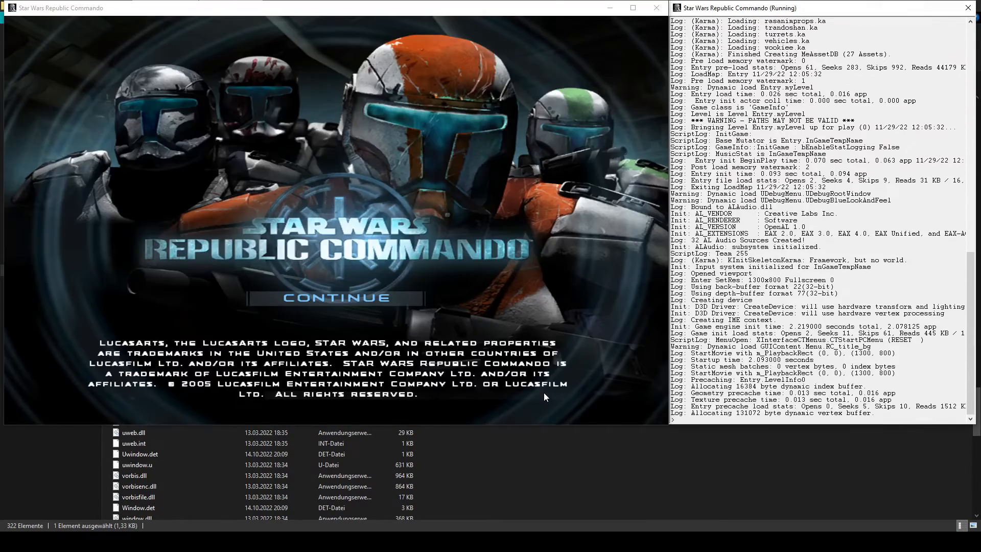
key("Return")
left_click(336, 195)
left_click(336, 195)
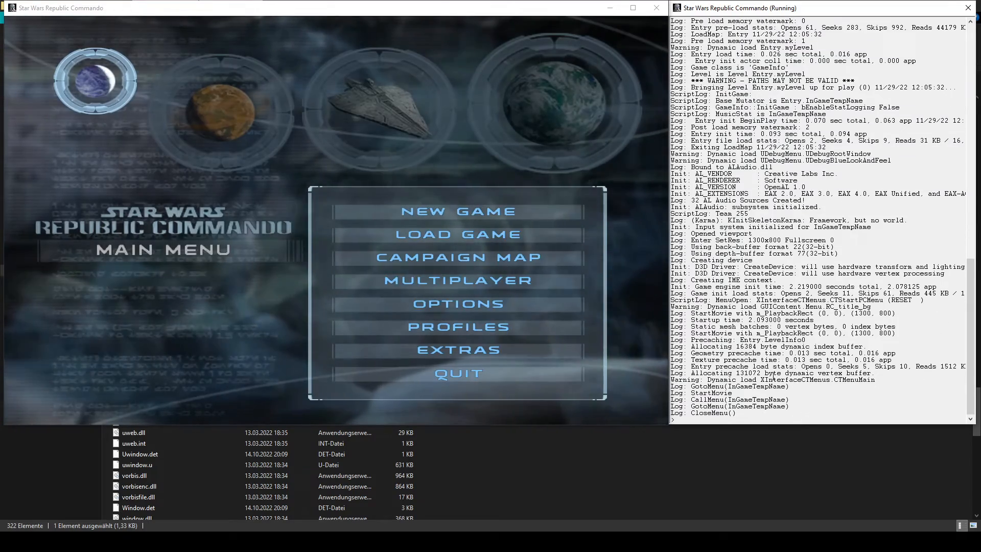
left_click(754, 420)
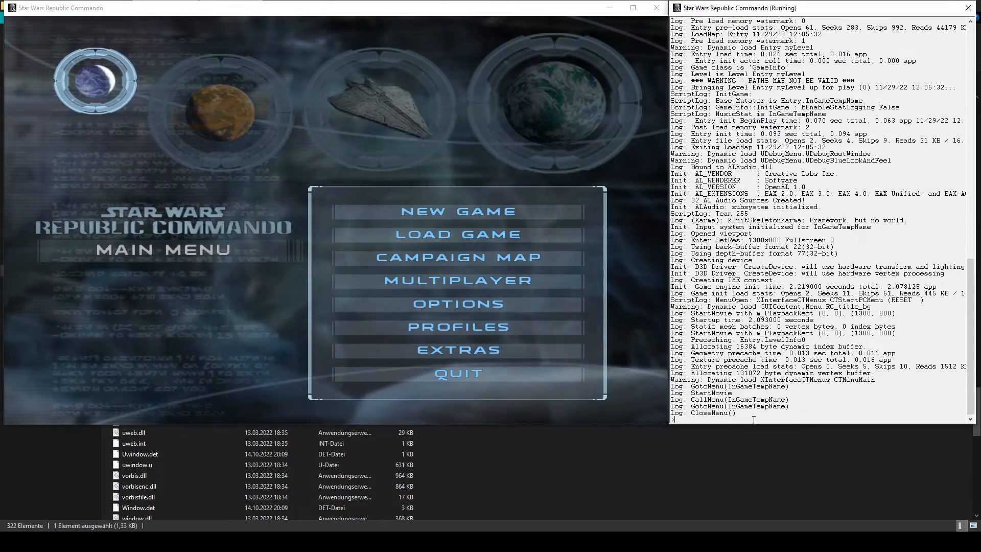
type("open tut3")
key("Return")
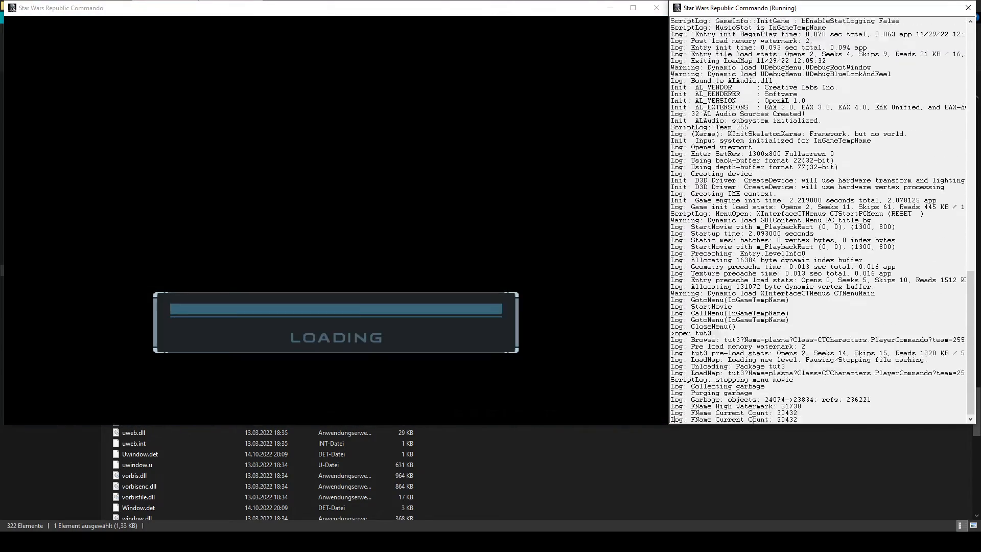
Leave the pause menu and enter a command in the in-game console before returning to the level
key("Escape")
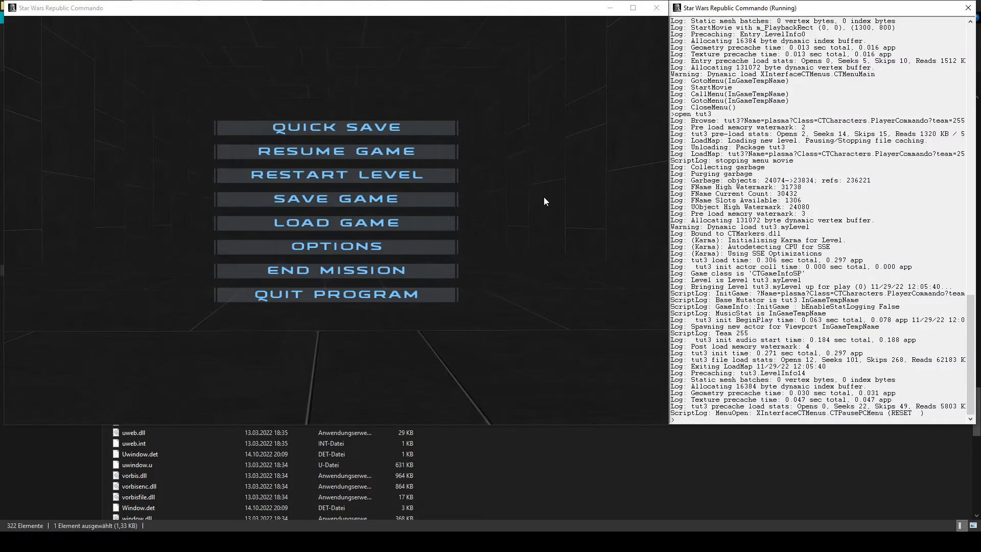
key("asciicircum")
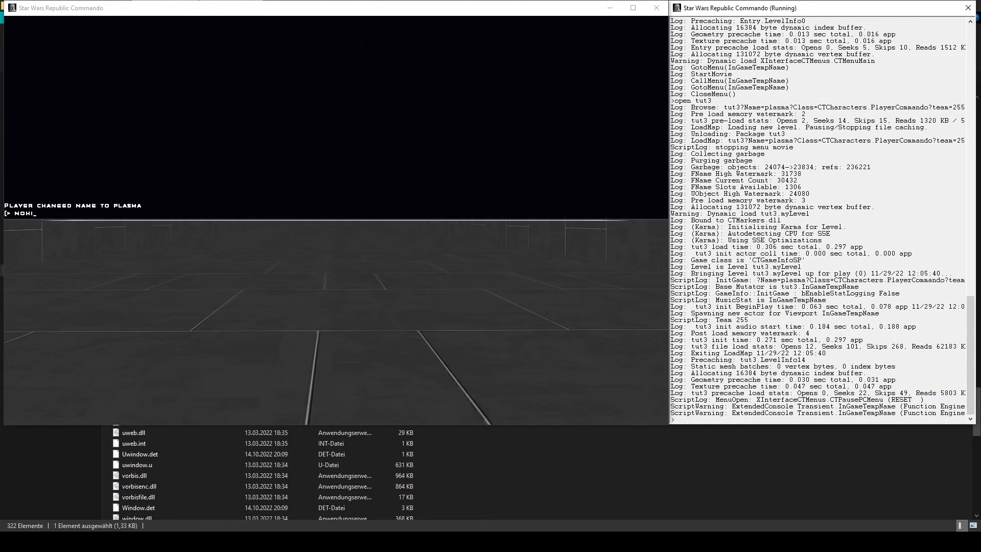
key("Return")
key("asciicircum")
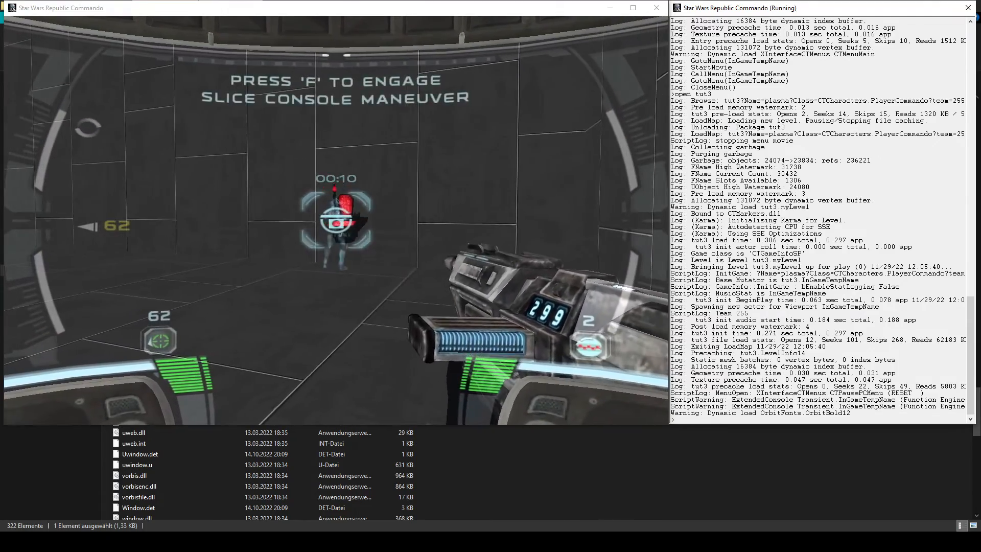
Test the hack terminal in the level by engaging and cancelling the slice console maneuver for the squad
key("f")
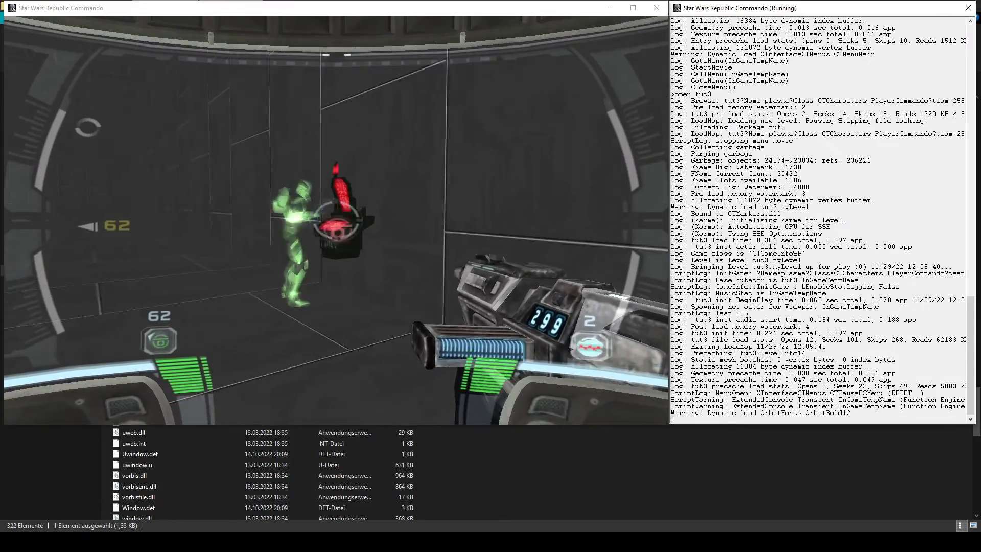
key("f")
key("f")
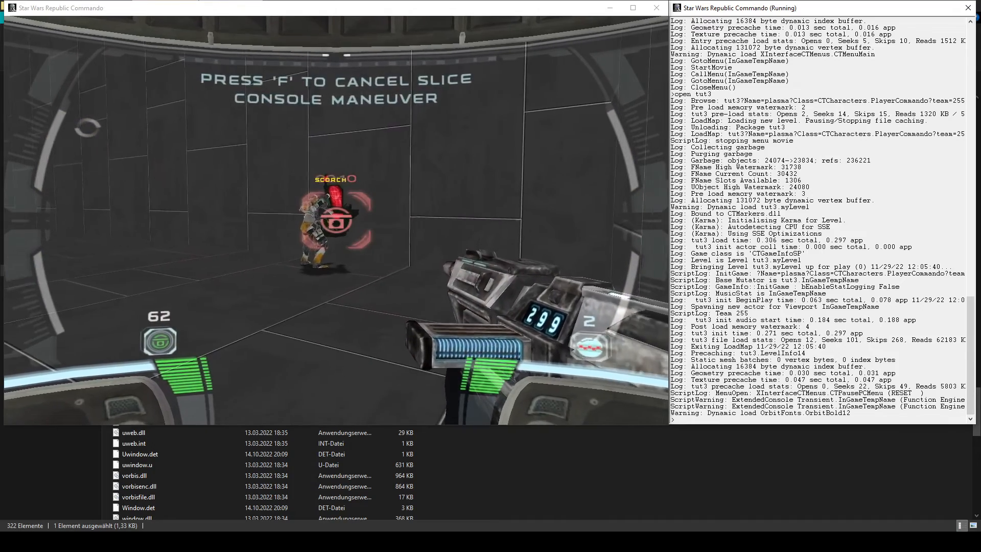
key("f")
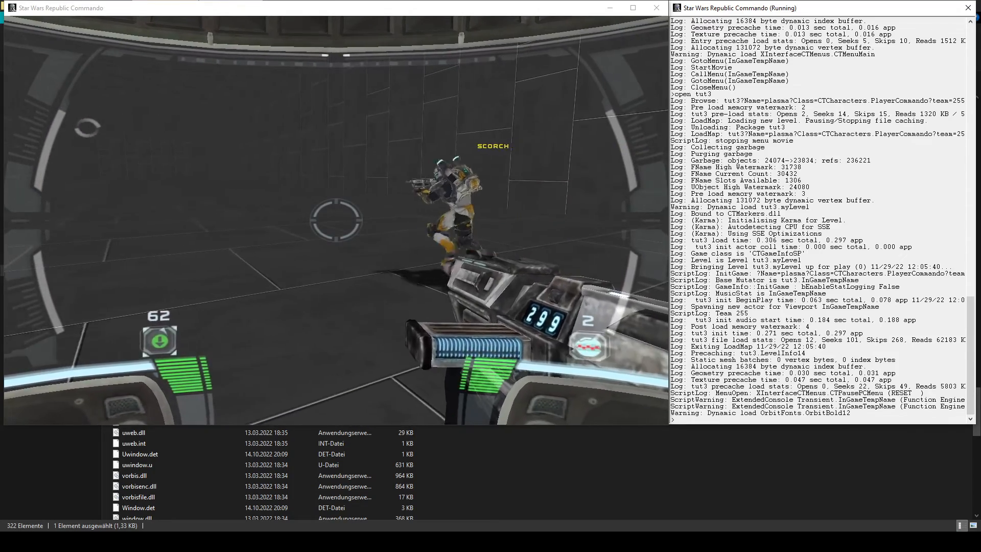
Exit the game with the console command "quit" and return to CT Editor
key("grave")
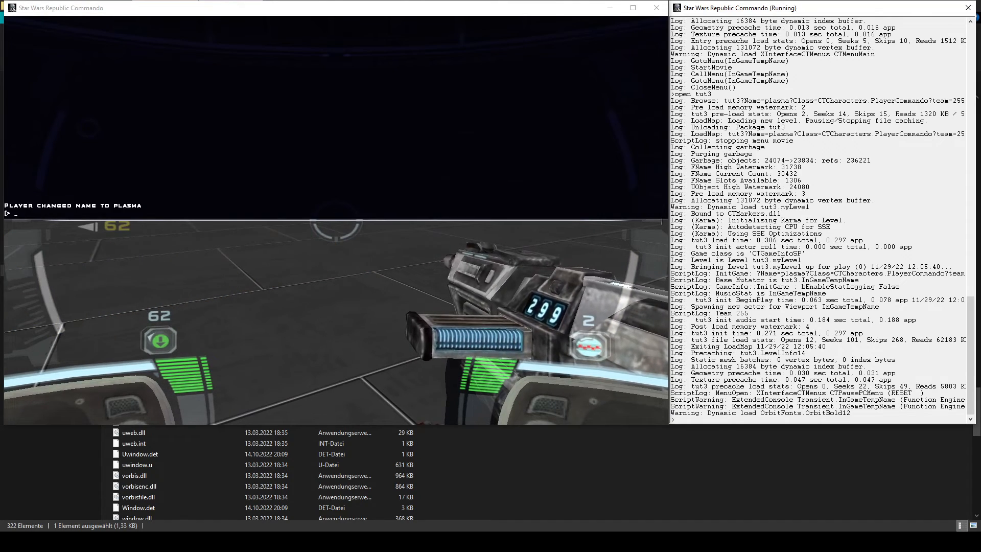
type("quit")
key("Return")
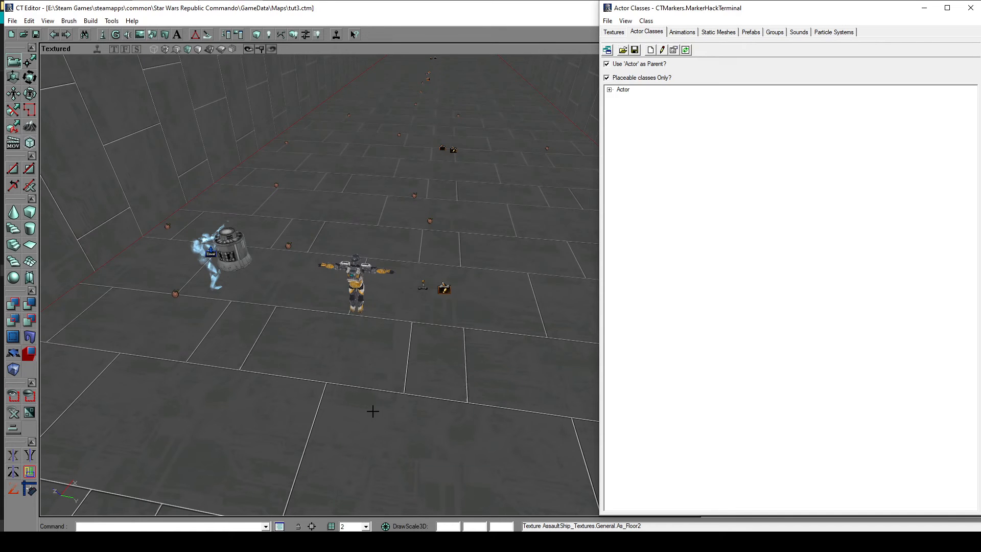
left_click_drag(372, 412, 195, 405)
left_click_drag(412, 405, 412, 421)
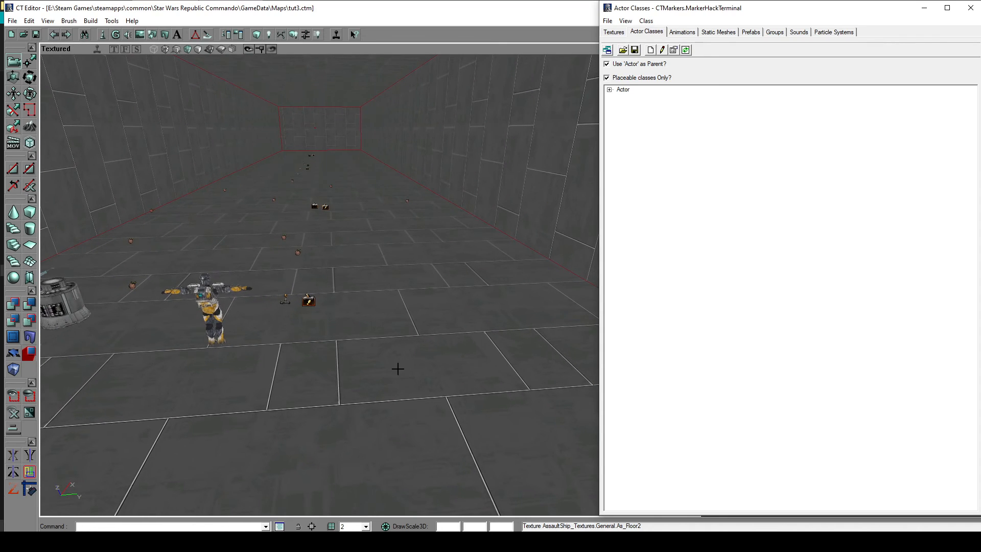
left_click_drag(361, 315, 306, 262)
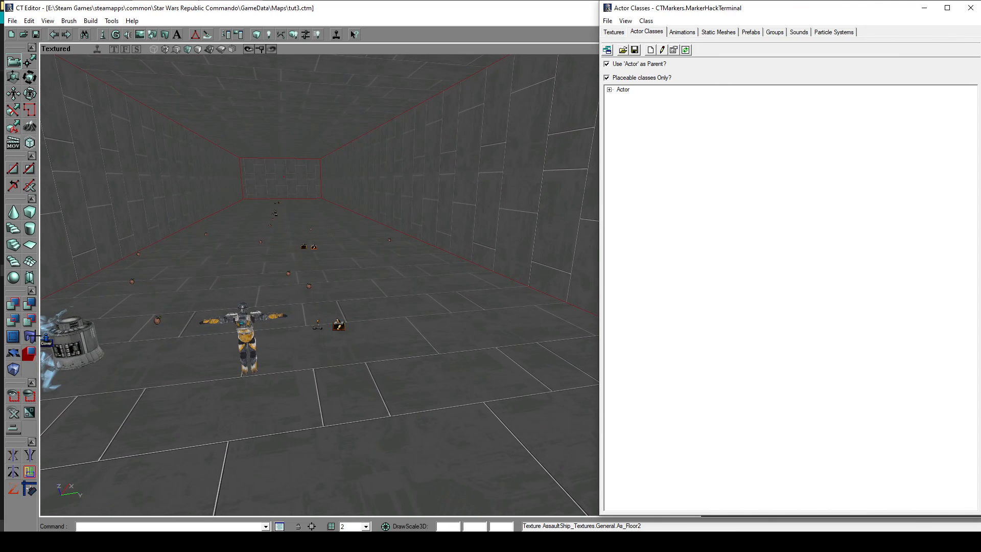